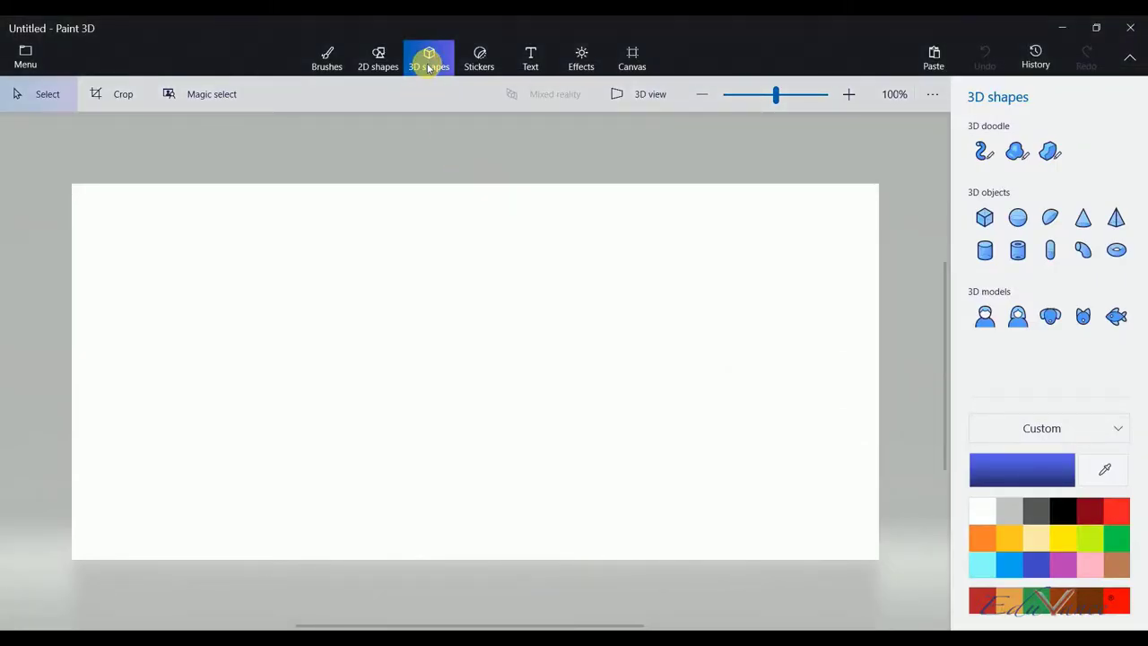
Pick the Cube from the 3D shapes panel.
left_click(378, 56)
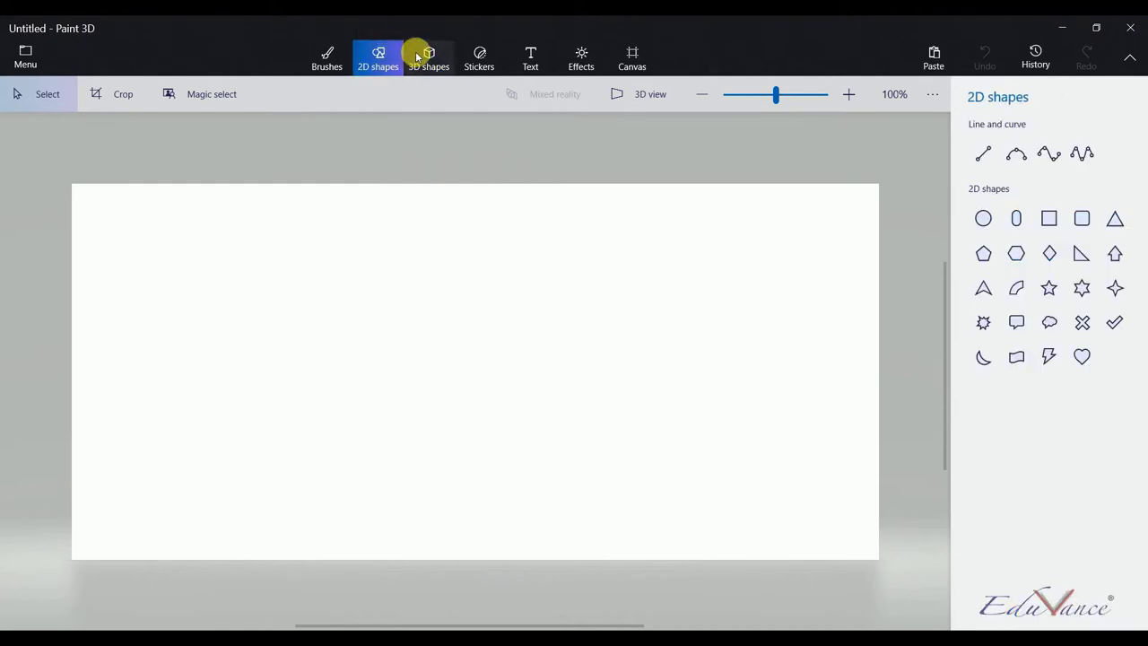
left_click(417, 56)
left_click(984, 217)
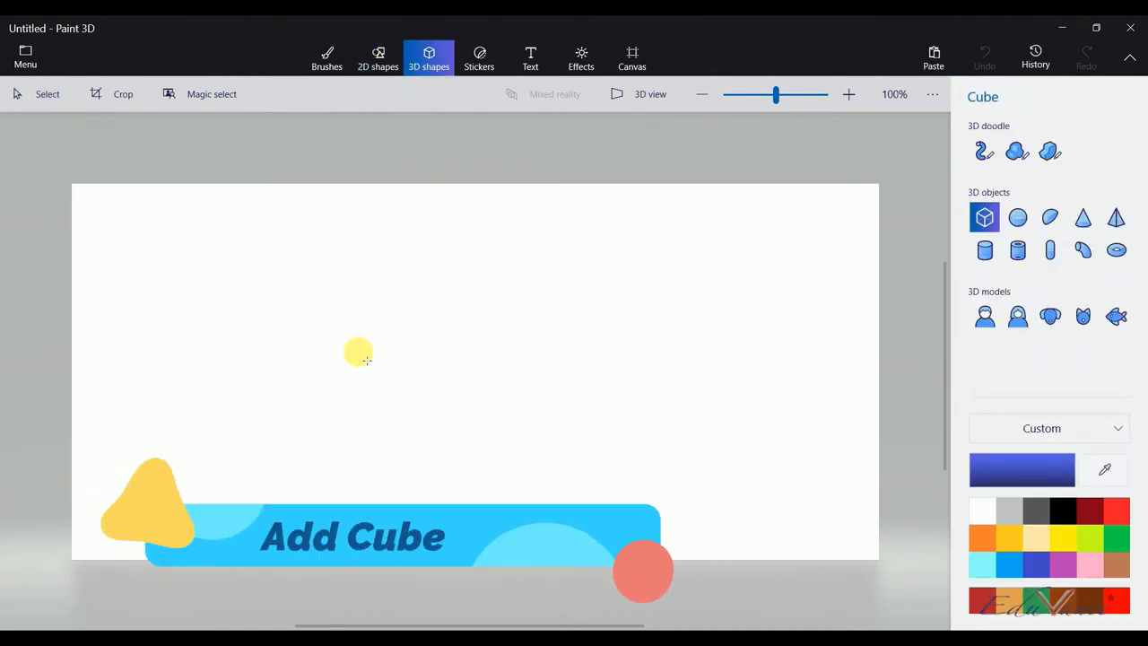
Place a cube, move it up-right and stretch it taller and wider into a box.
left_click(372, 313)
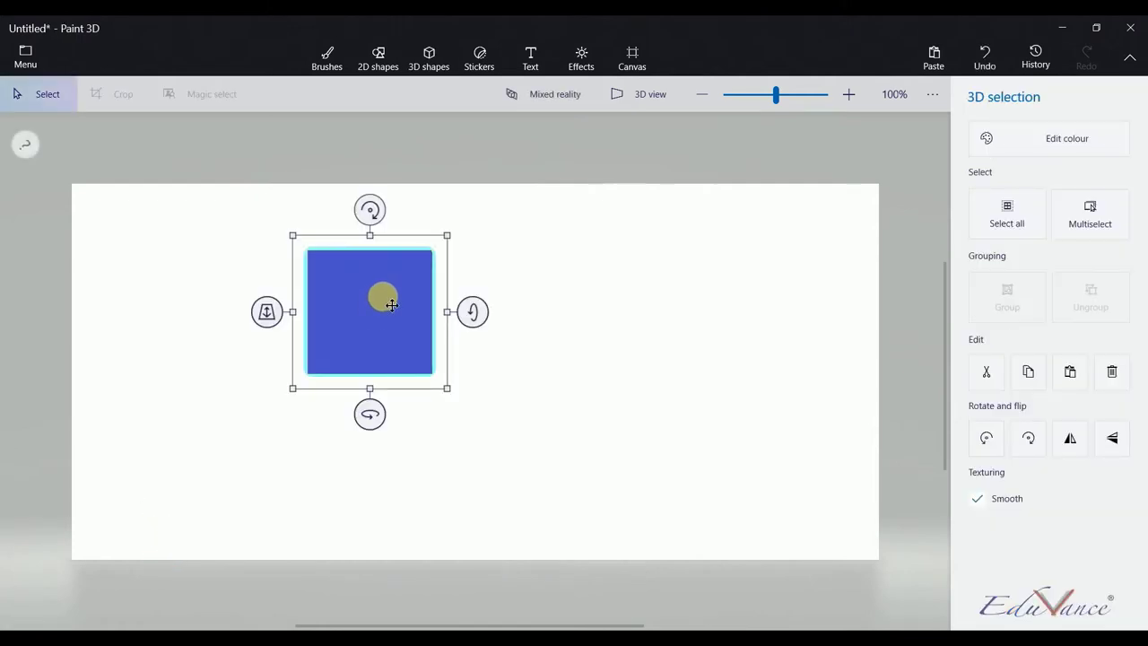
left_click_drag(392, 305, 472, 280)
left_click_drag(450, 365, 444, 413)
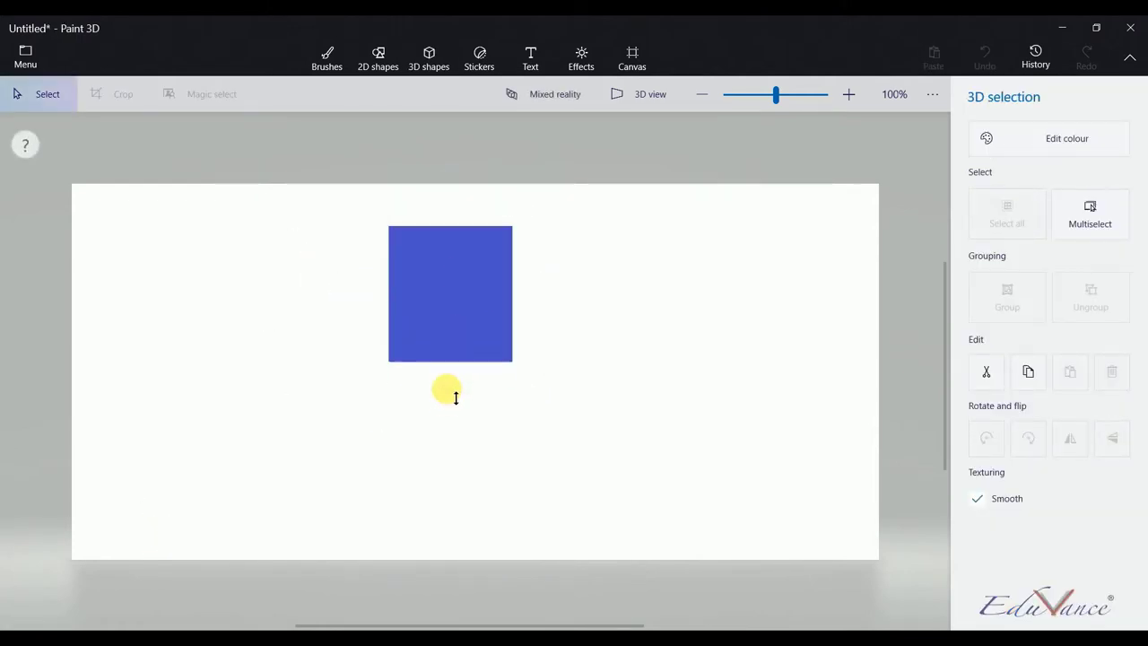
left_click_drag(526, 313, 649, 313)
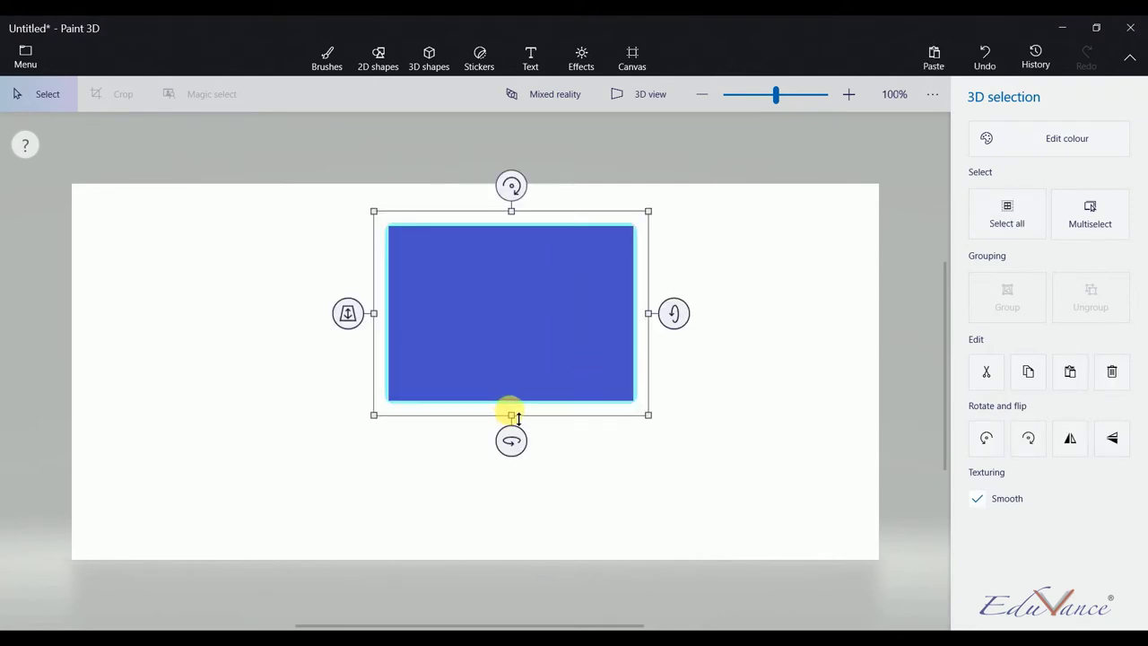
mouse_move(518, 419)
left_mouse_down()
mouse_move(520, 254)
mouse_move(532, 302)
left_mouse_up()
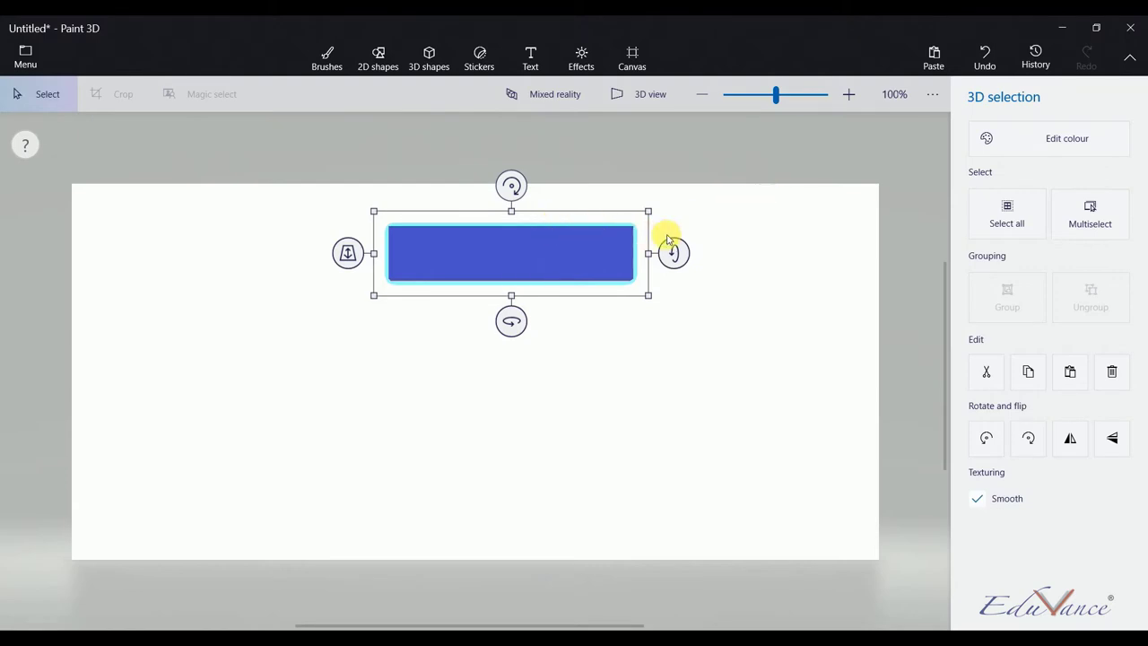
Tip the box 90°, fine-tune its width and bottom edge, and check it in 3D view.
mouse_move(675, 253)
left_mouse_down()
mouse_move(674, 295)
mouse_move(656, 277)
left_mouse_up()
left_click_drag(538, 254, 531, 287)
left_click_drag(508, 364, 501, 407)
left_click_drag(662, 310, 672, 312)
left_click_drag(515, 409, 520, 402)
left_click_drag(663, 321, 678, 310)
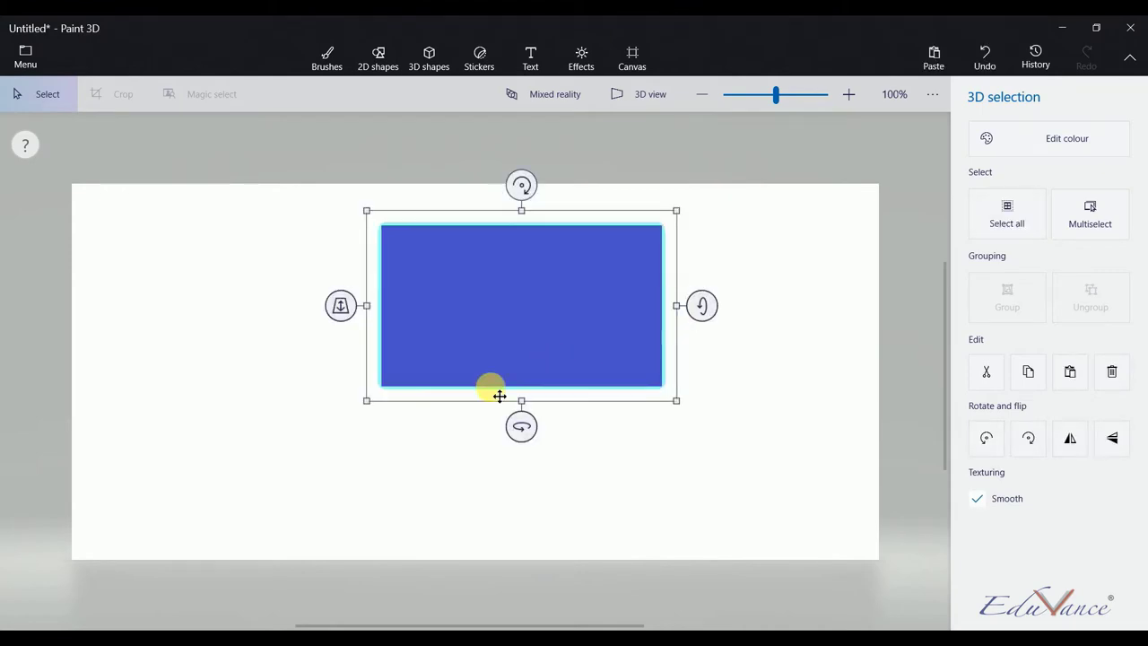
left_click_drag(528, 402, 528, 410)
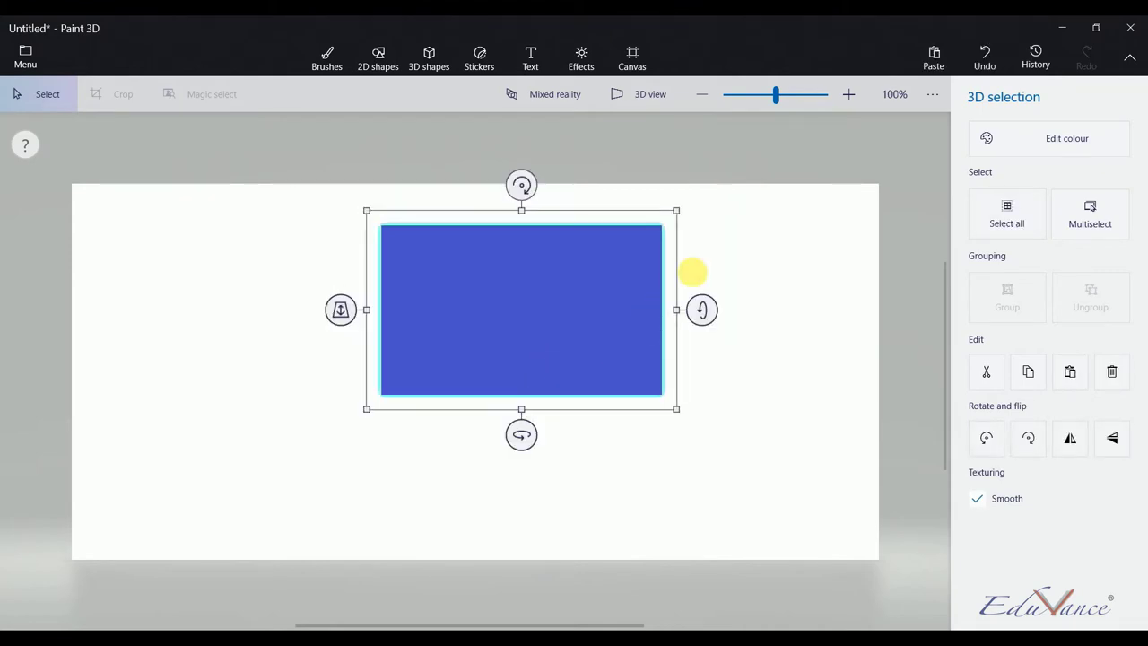
left_click(626, 95)
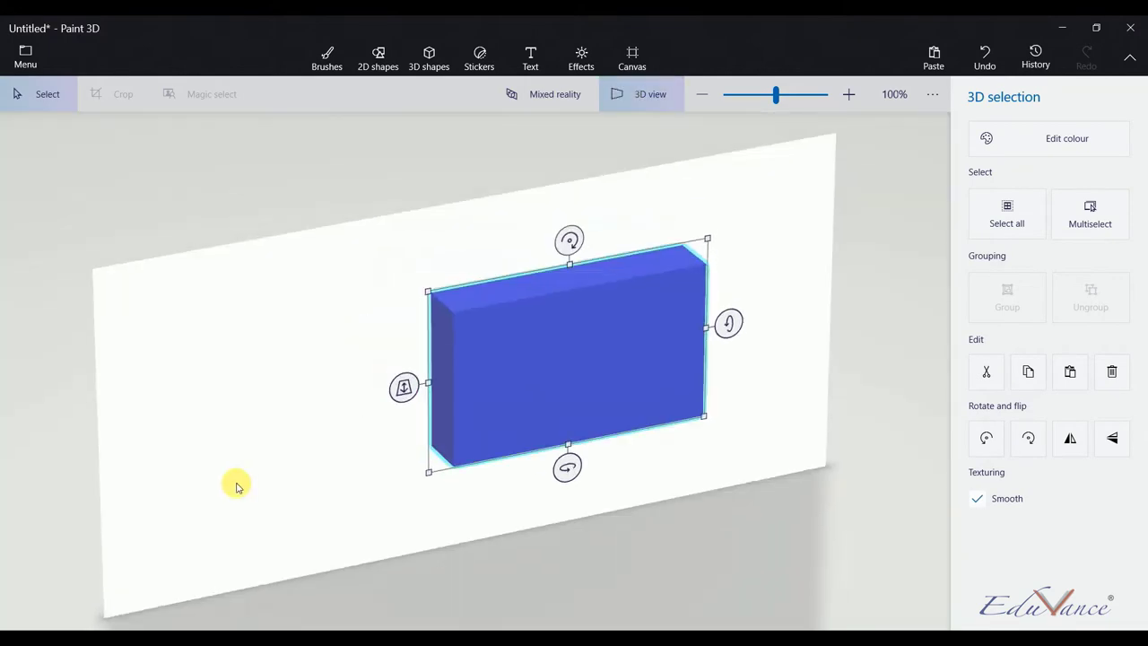
In flat view, rotate the box -90° and 90°, lengthen it, shift it down-left, and choose Hemisphere.
left_click(631, 95)
mouse_move(702, 309)
left_mouse_down()
mouse_move(701, 224)
mouse_move(728, 226)
left_mouse_up()
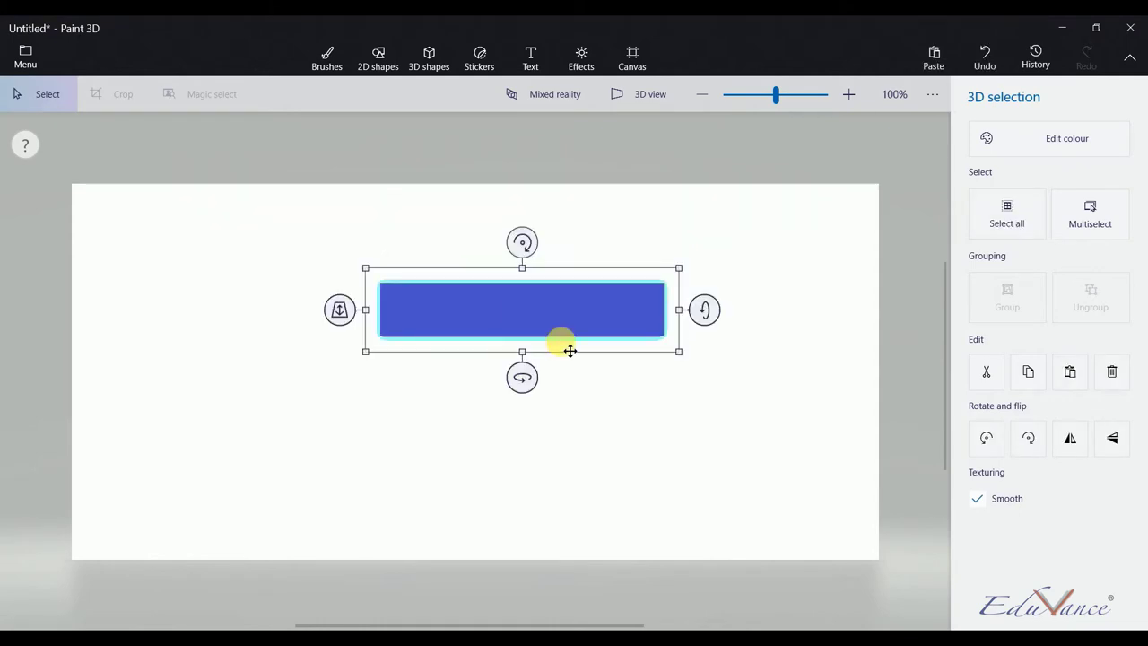
left_click_drag(535, 369, 527, 379)
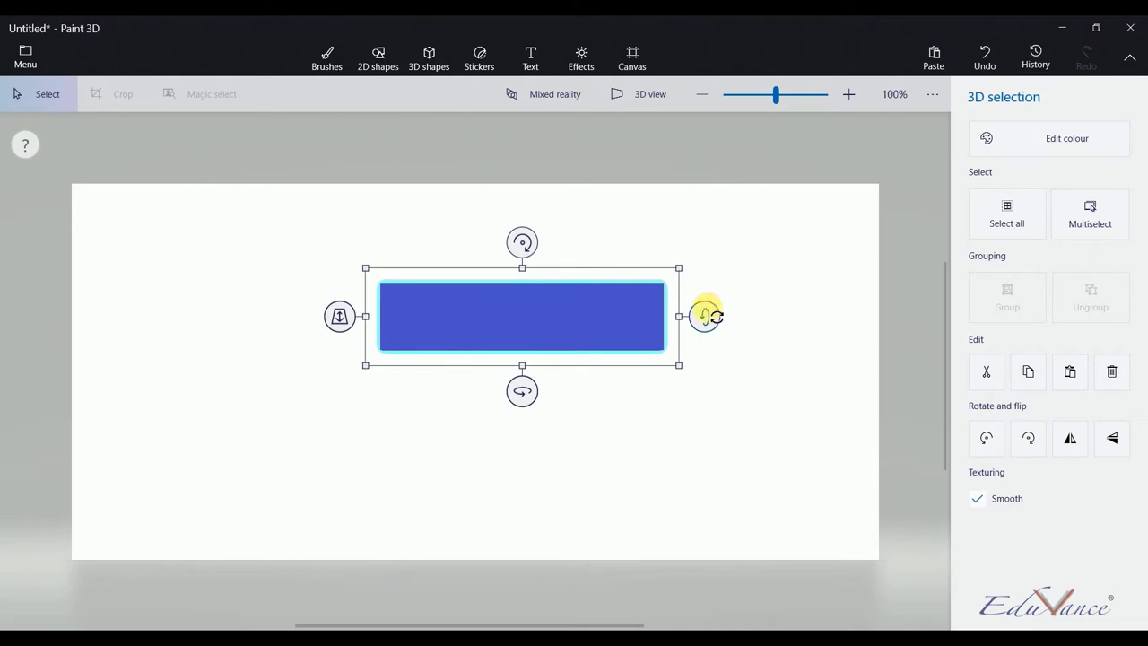
left_click_drag(706, 316, 706, 368)
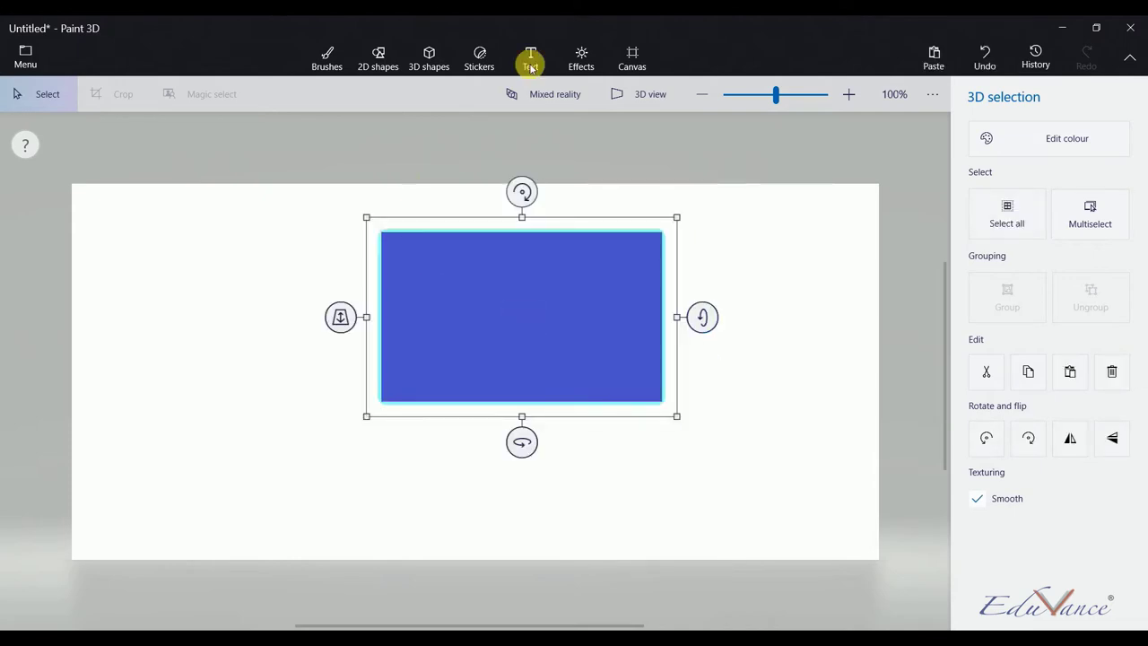
left_click_drag(494, 300, 494, 340)
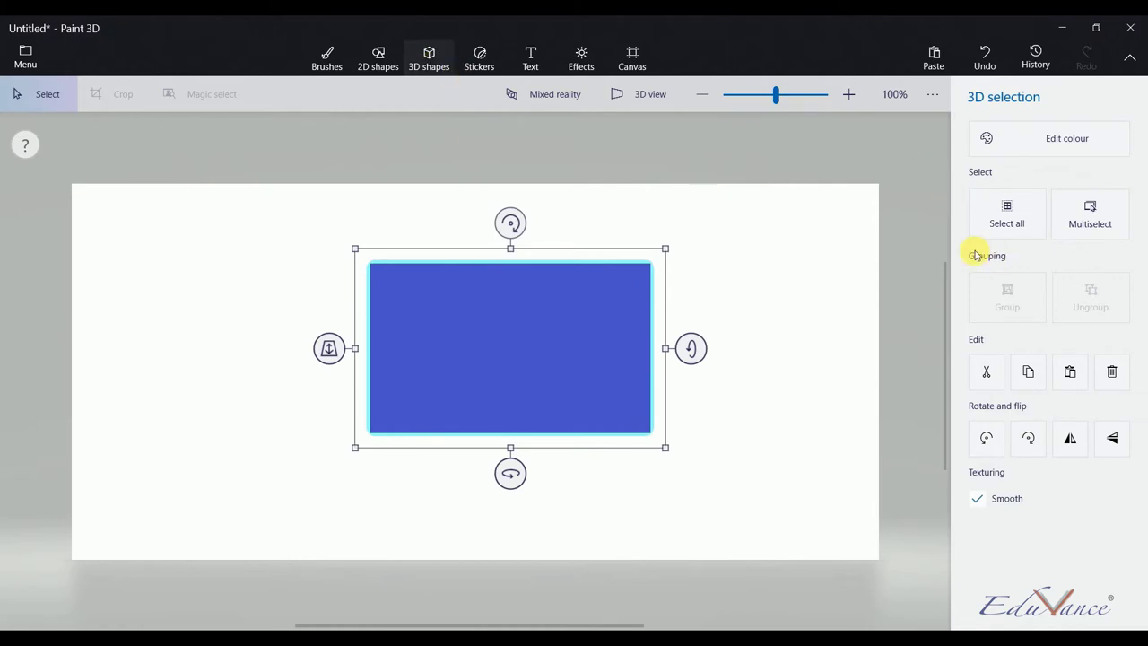
left_click(1051, 219)
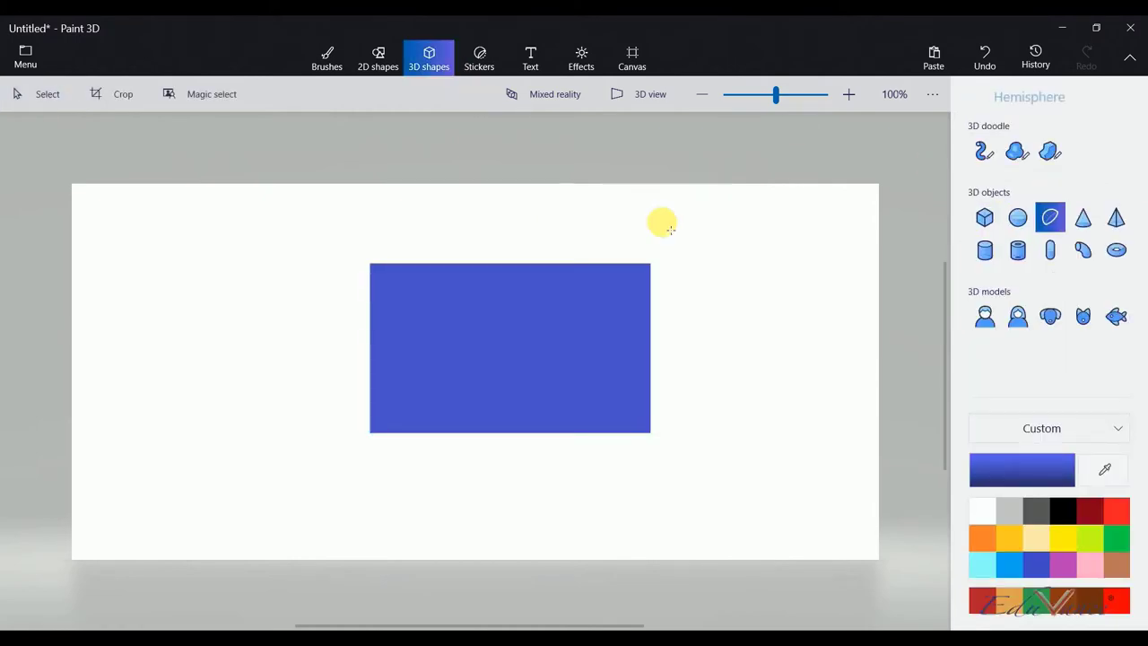
Place a hemisphere on the box's top edge and push it back in depth in 3D view.
left_click(505, 262)
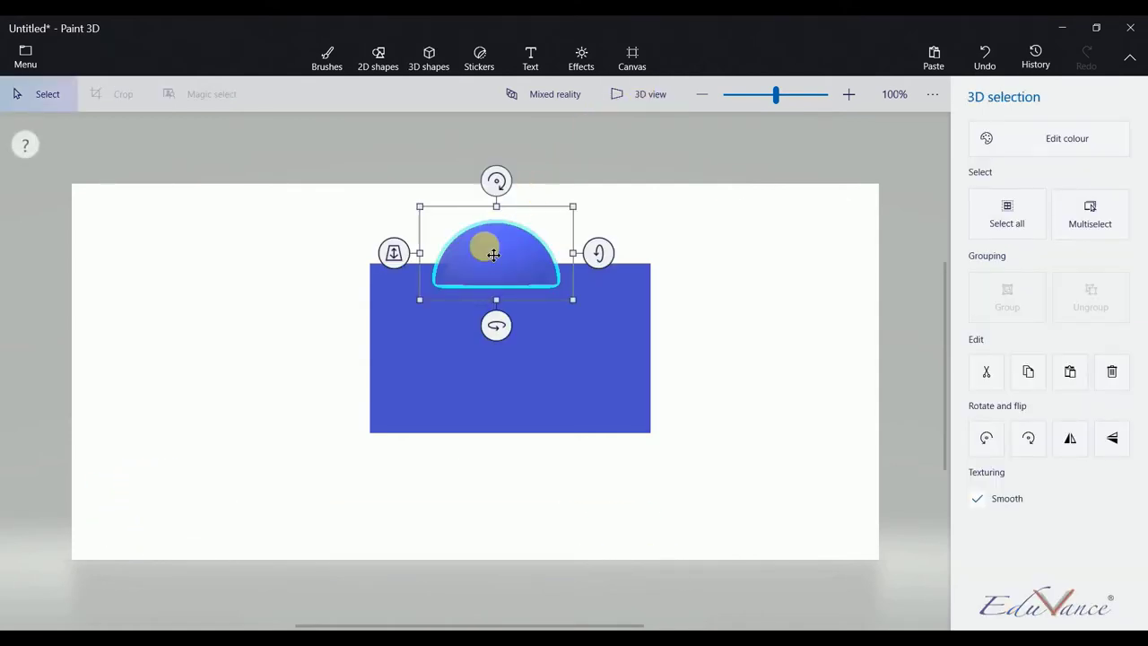
mouse_move(493, 255)
left_mouse_down()
mouse_move(505, 237)
mouse_move(547, 245)
left_mouse_up()
left_click(589, 281)
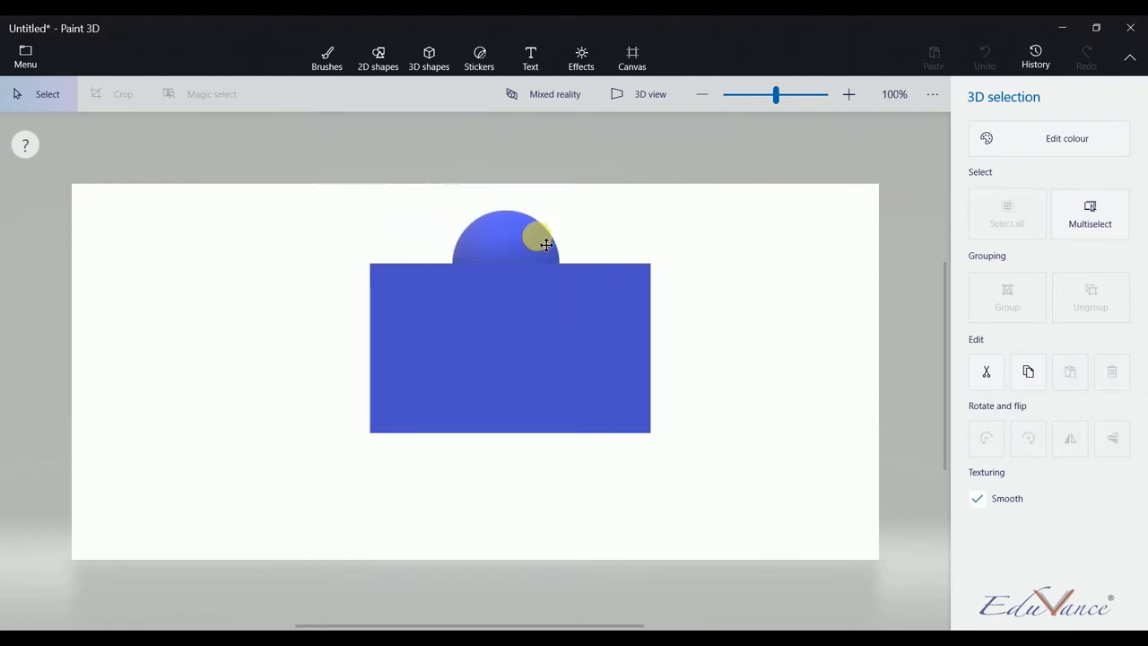
left_click(640, 93)
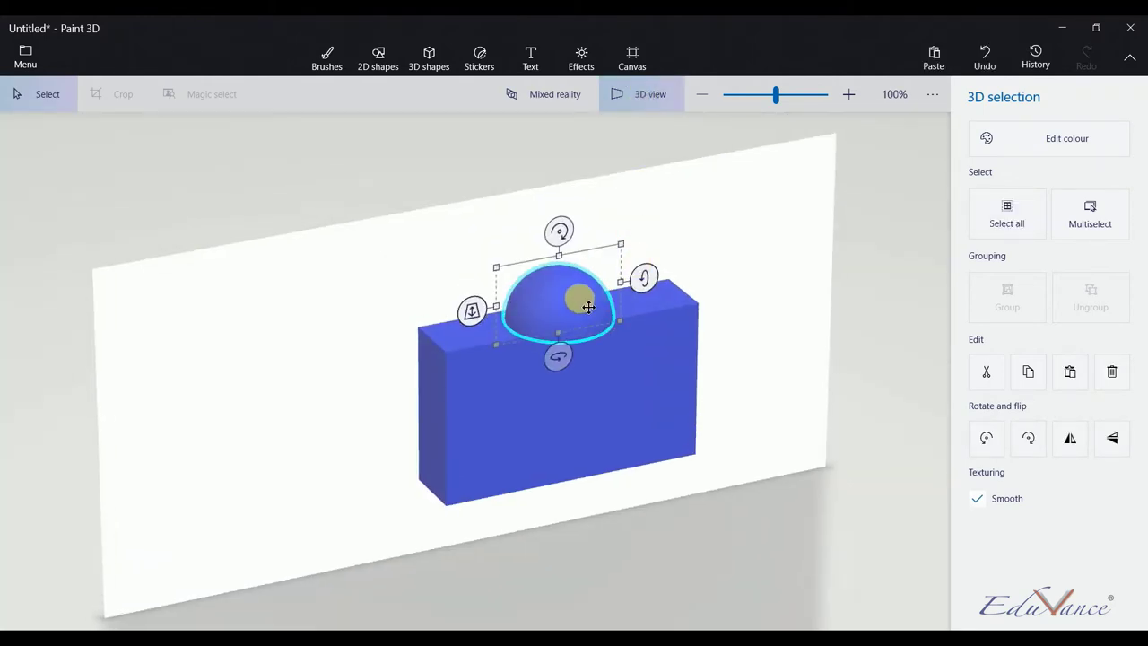
mouse_move(468, 318)
left_mouse_down()
mouse_move(467, 301)
mouse_move(589, 310)
left_mouse_up()
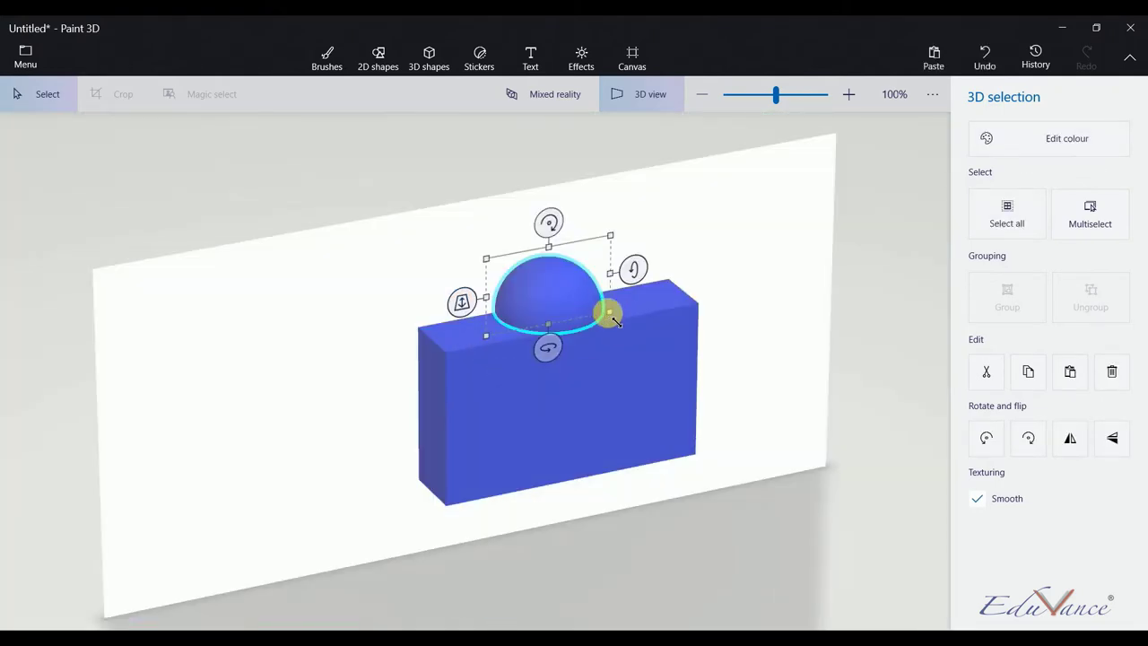
left_click_drag(550, 290, 551, 296)
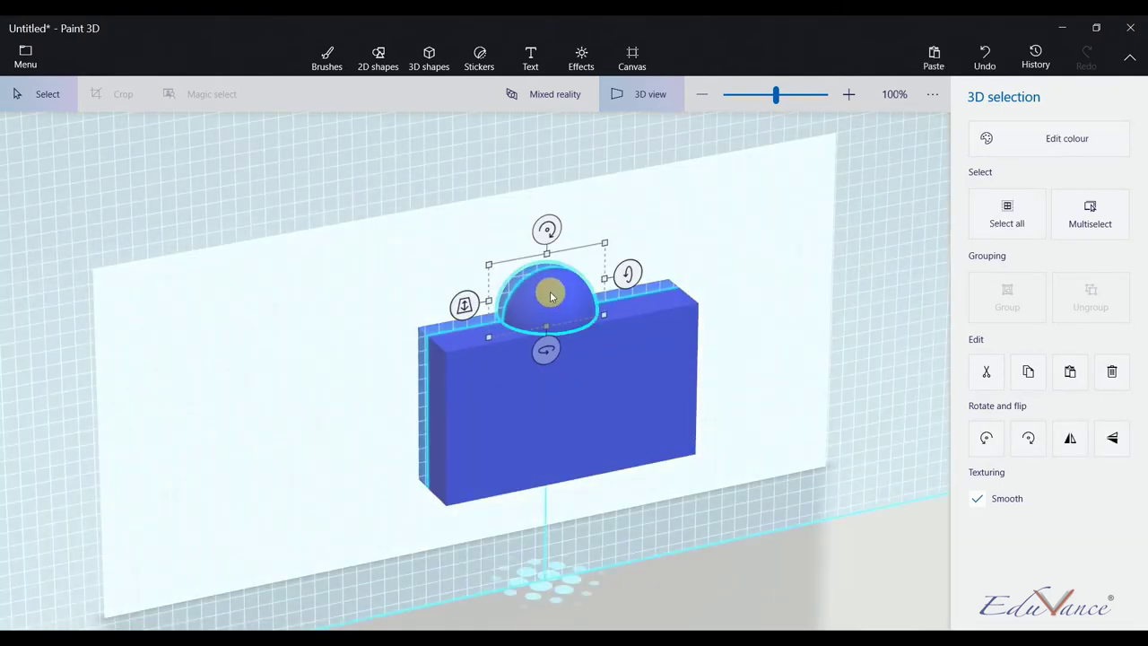
left_click(466, 305)
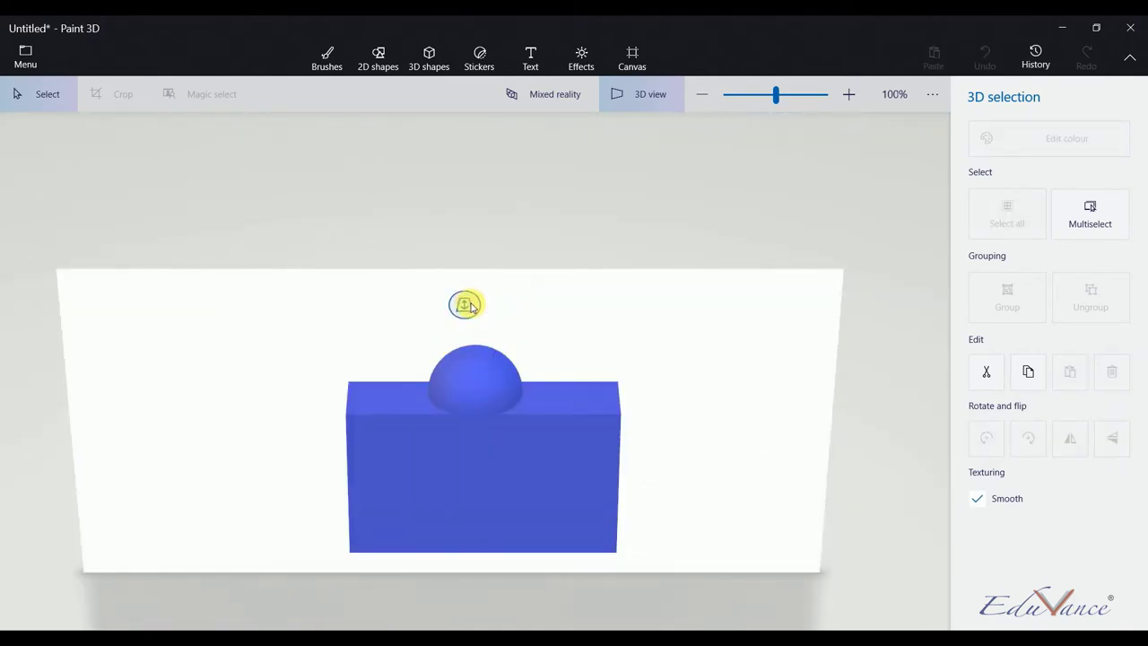
Move the hemisphere onto the box and squeeze it narrower and taller.
mouse_move(467, 305)
left_mouse_down()
mouse_move(531, 326)
mouse_move(573, 311)
left_mouse_up()
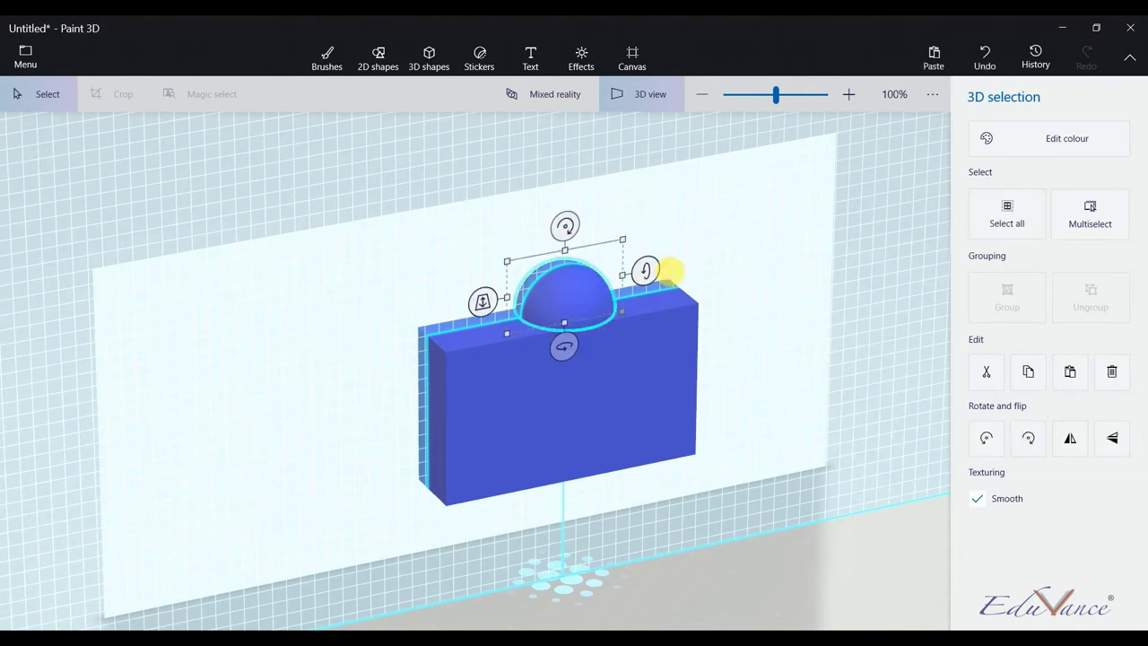
mouse_move(710, 249)
left_mouse_down()
mouse_move(470, 310)
mouse_move(427, 251)
left_mouse_up()
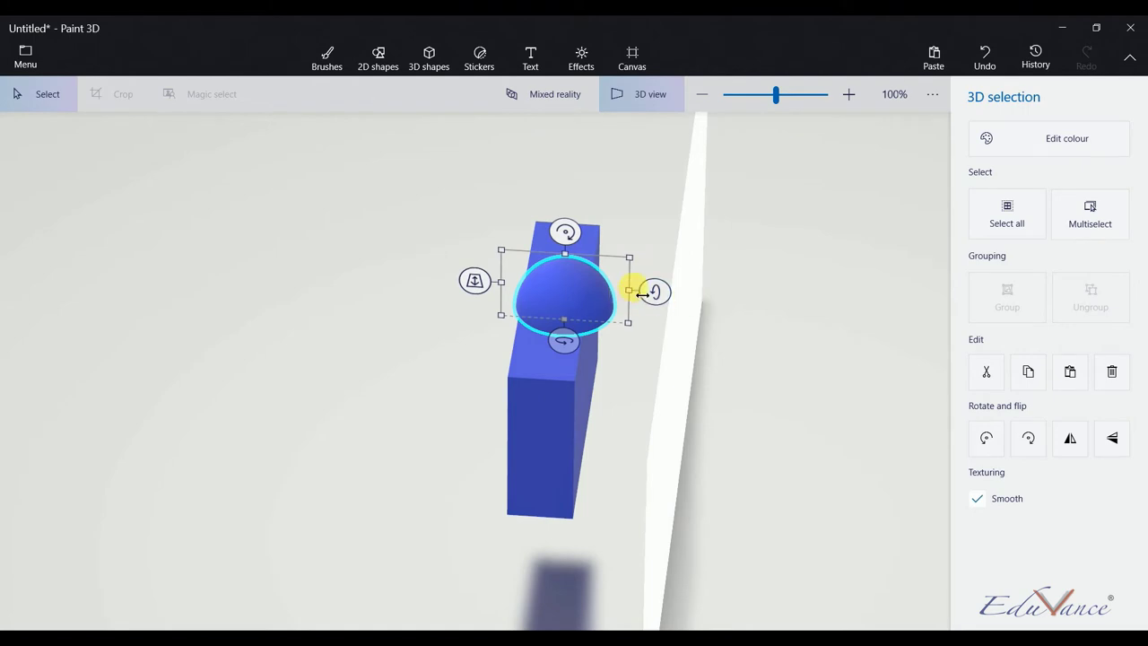
left_click_drag(636, 298, 636, 299)
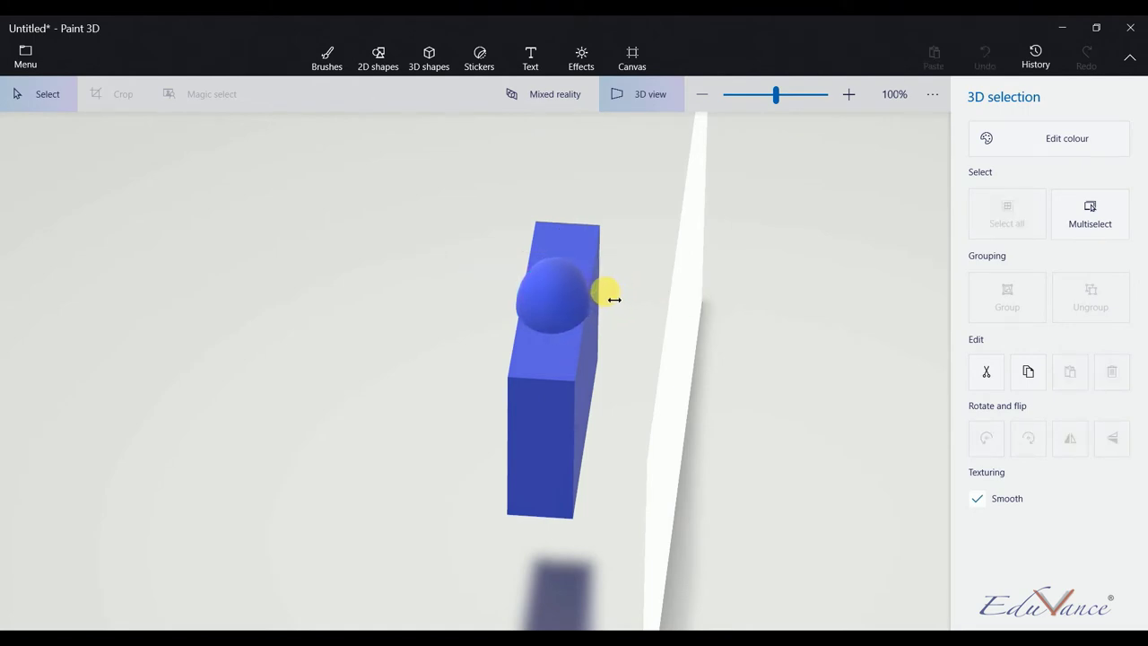
mouse_move(618, 301)
left_mouse_down()
mouse_move(561, 302)
mouse_move(559, 287)
mouse_move(617, 292)
mouse_move(605, 283)
left_mouse_up()
mouse_move(503, 277)
left_mouse_down()
mouse_move(517, 282)
mouse_move(506, 273)
left_mouse_up()
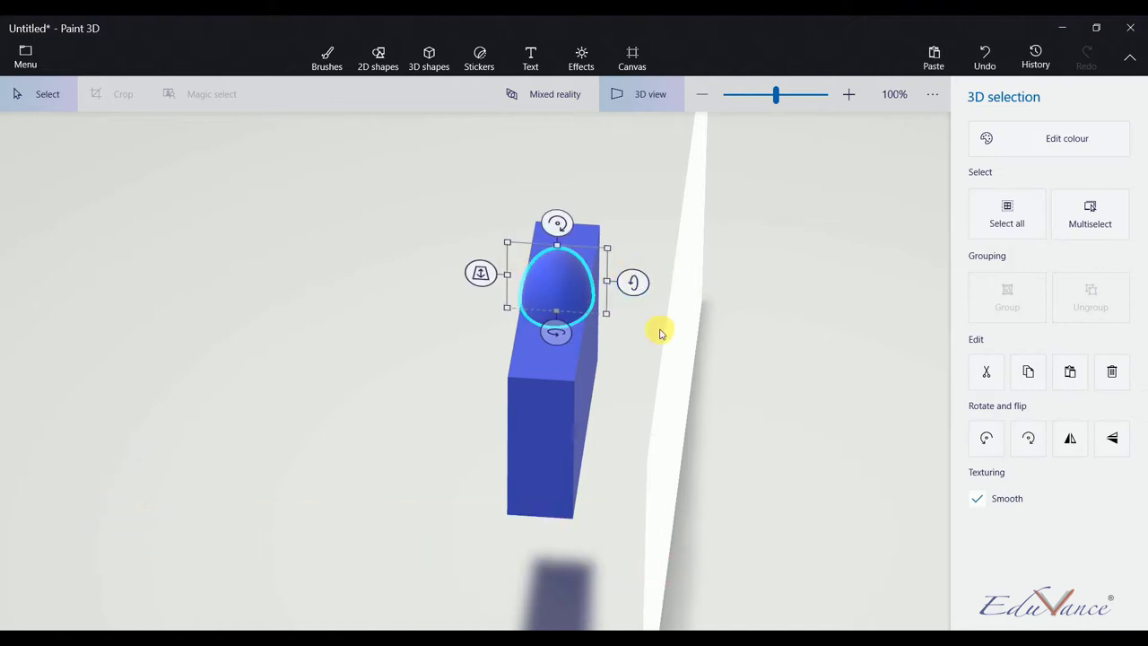
right_click_drag(662, 328, 803, 332)
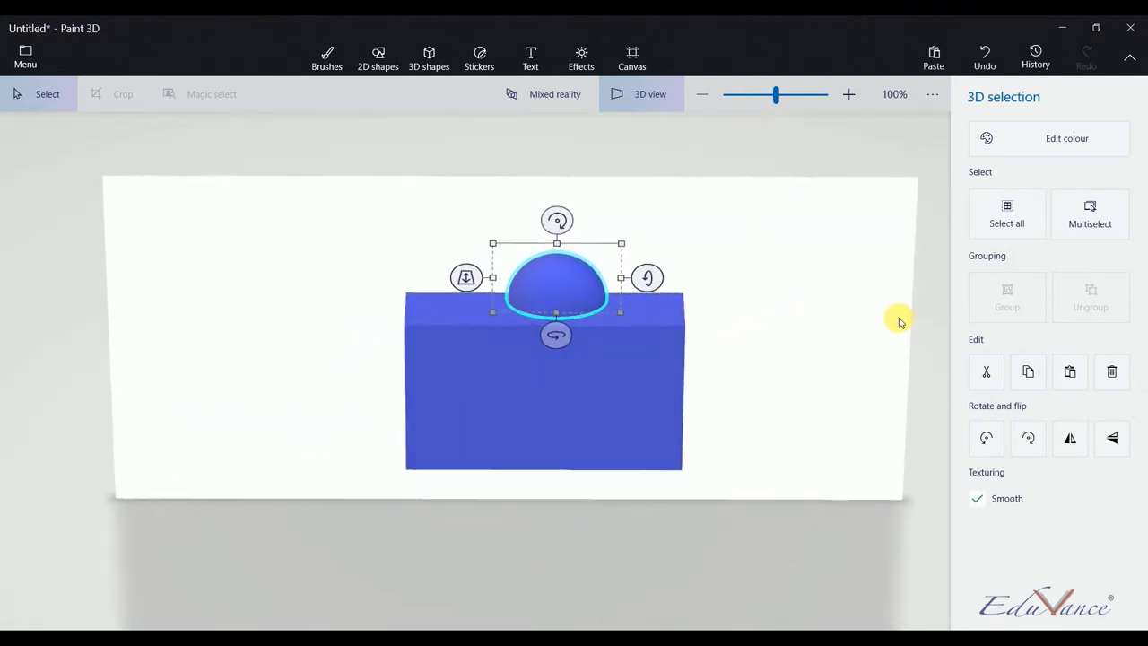
left_click(563, 320)
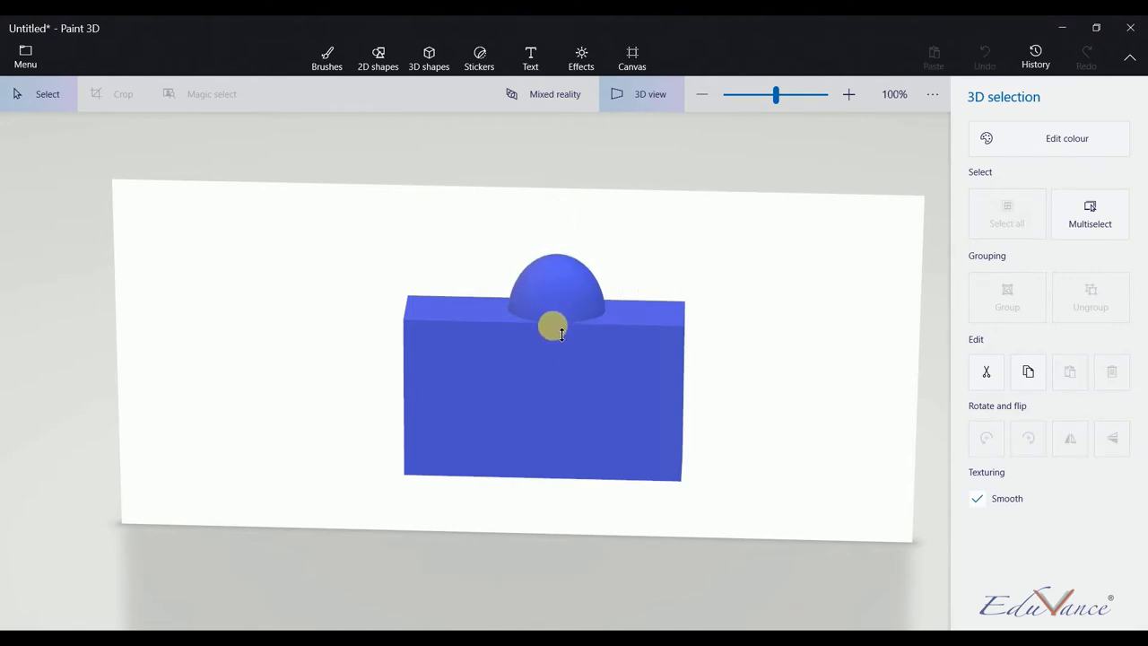
Sink the dome into the box, resize it from the top, and centre it on the top edge.
left_click(586, 292)
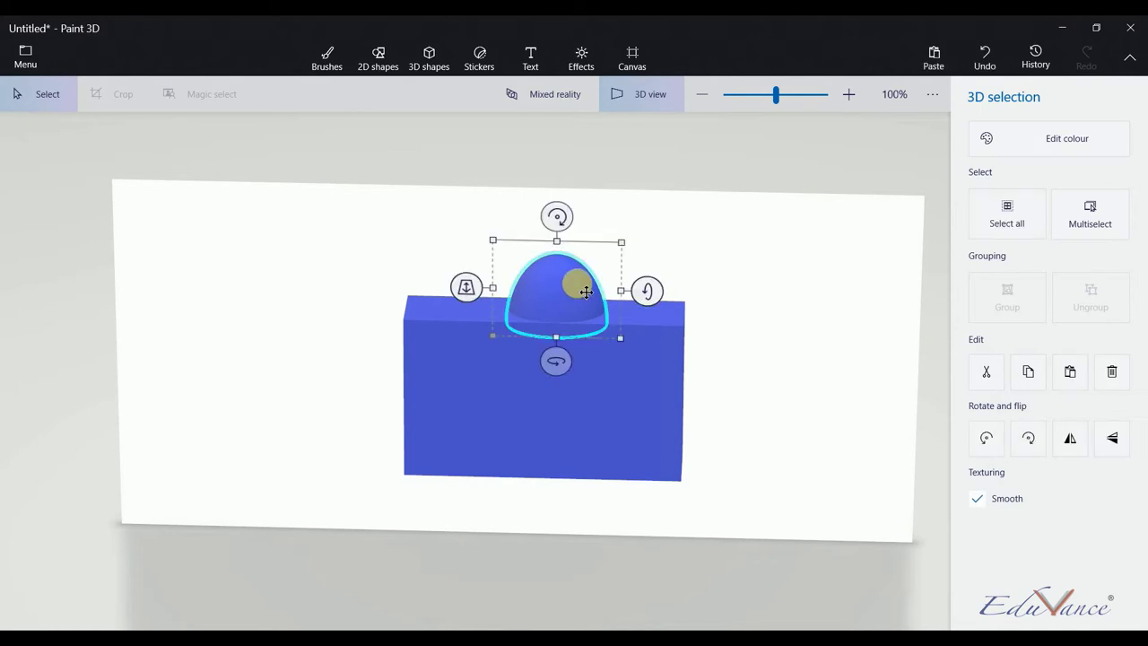
left_click_drag(586, 296, 574, 299)
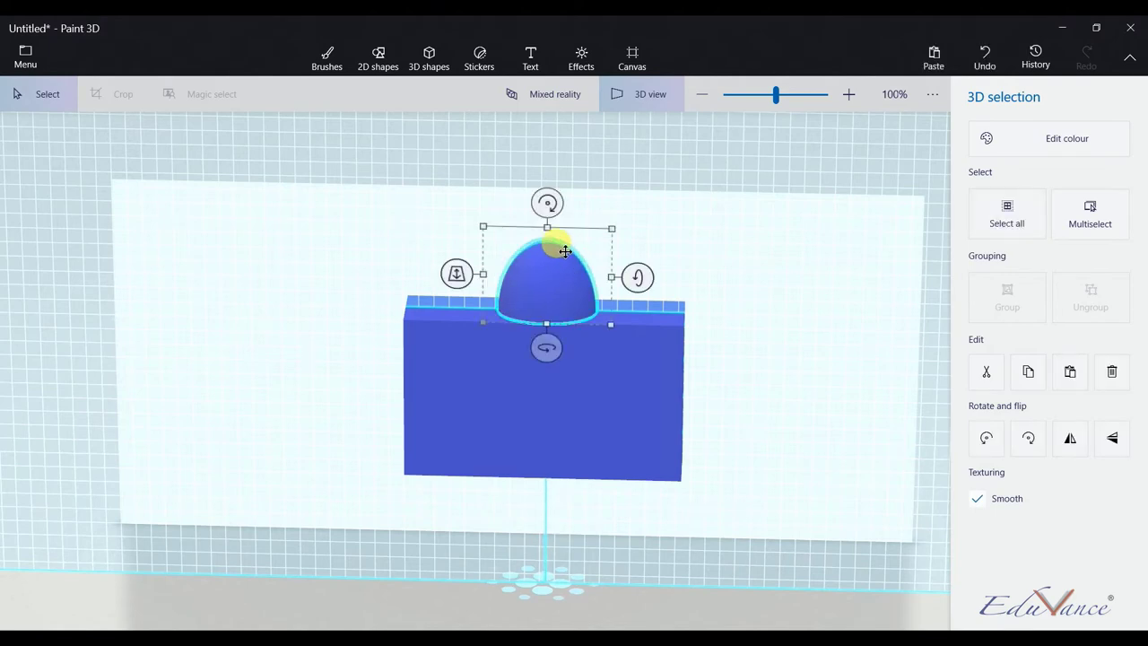
mouse_move(574, 279)
left_mouse_down()
mouse_move(547, 227)
mouse_move(555, 264)
left_mouse_up()
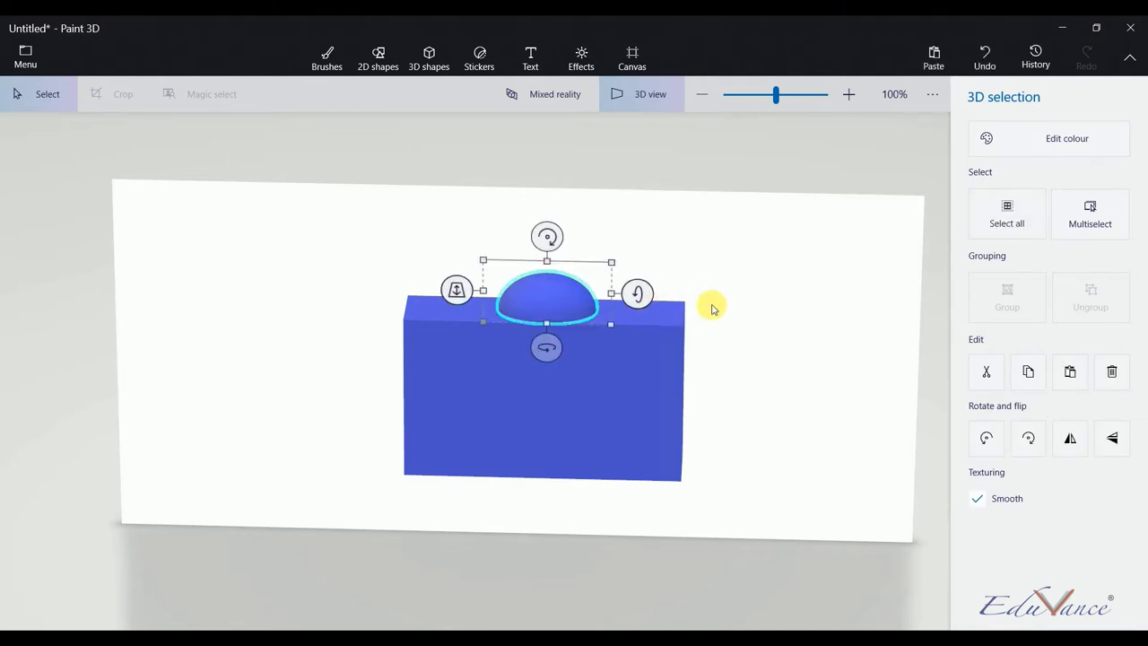
mouse_move(711, 308)
left_mouse_down()
mouse_move(607, 341)
mouse_move(469, 349)
mouse_move(844, 353)
mouse_move(727, 361)
mouse_move(692, 351)
mouse_move(707, 294)
left_mouse_up()
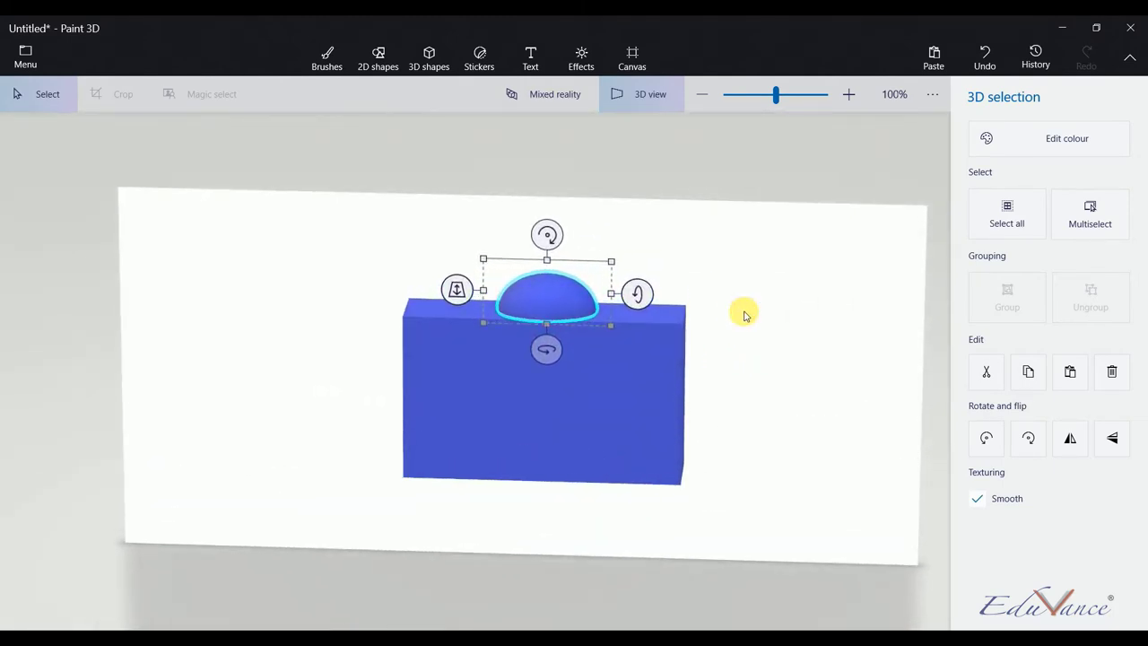
left_click(744, 314)
left_click(616, 93)
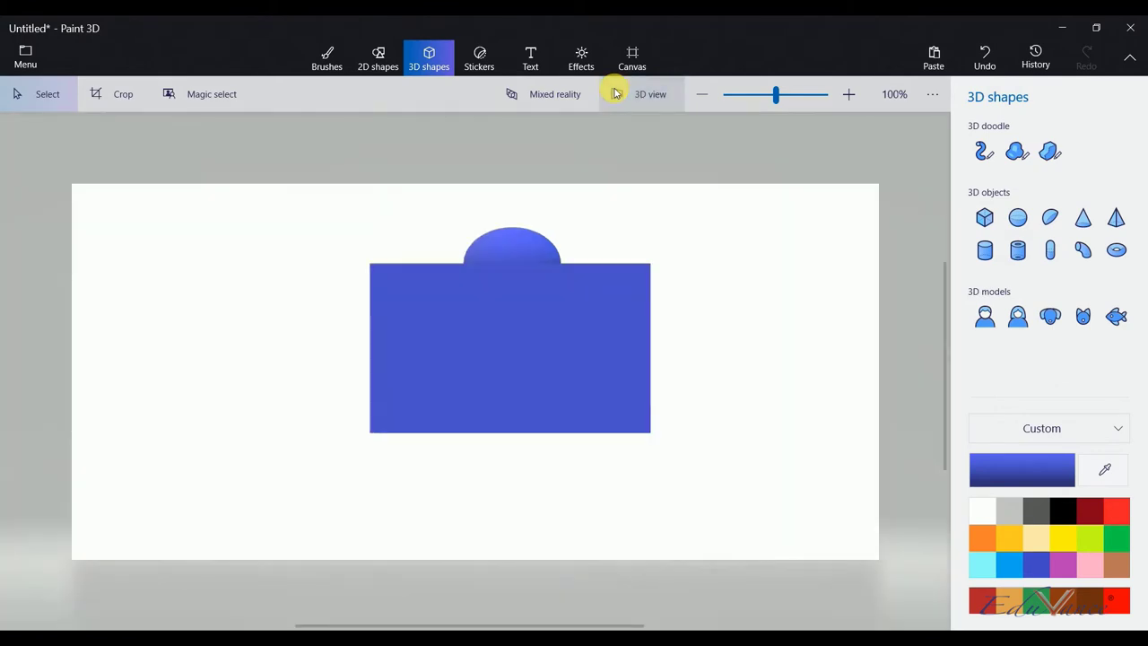
left_click(615, 93)
left_click(542, 308)
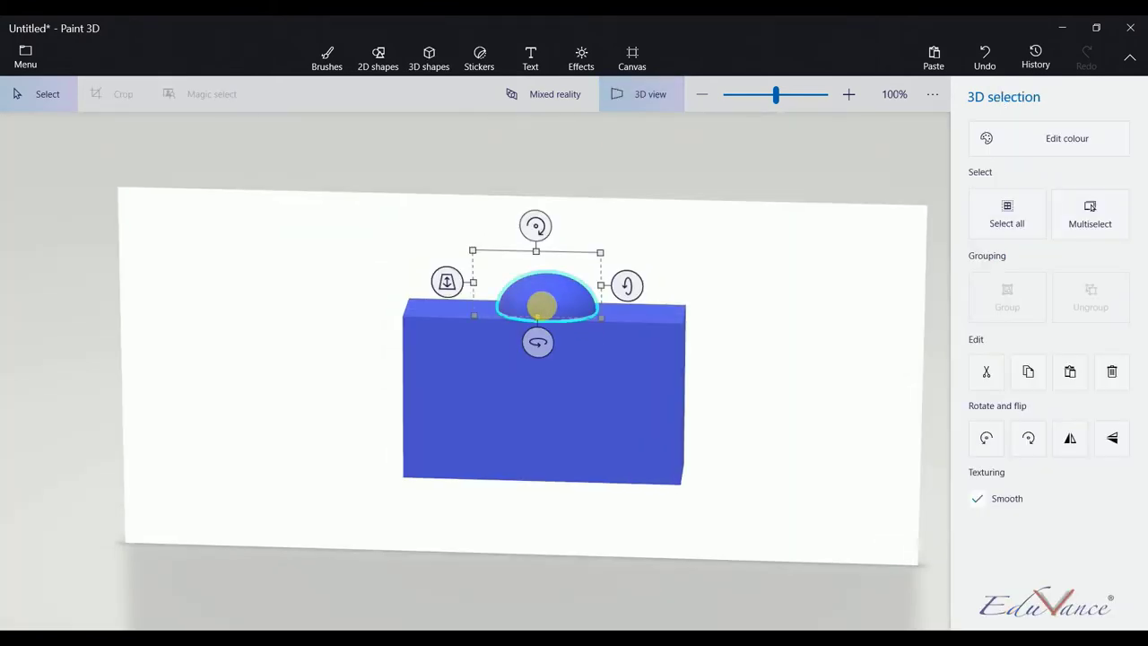
left_click_drag(551, 321, 548, 325)
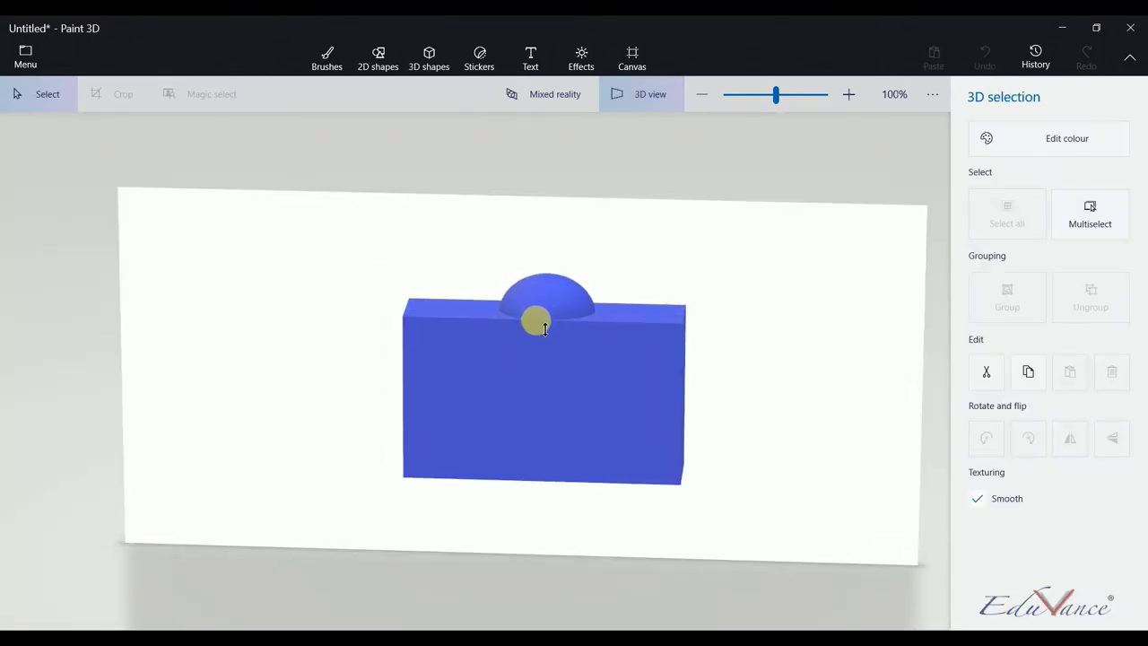
left_click(793, 284)
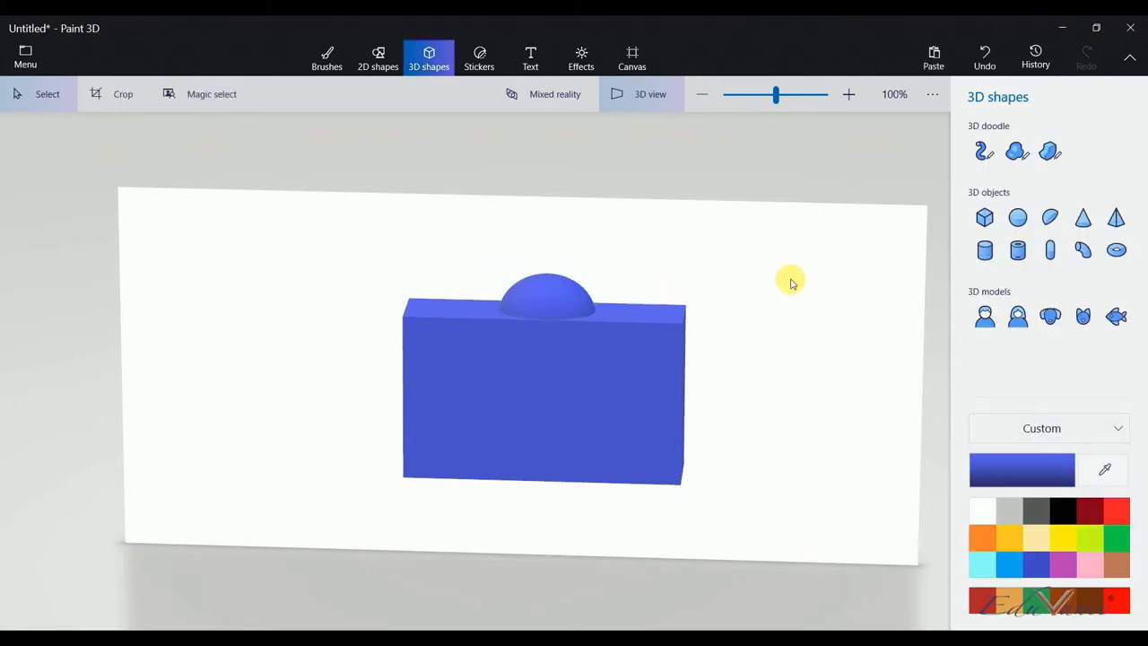
Add a cylinder, make it a thin short rod, and tilt it about 31°.
left_click(984, 251)
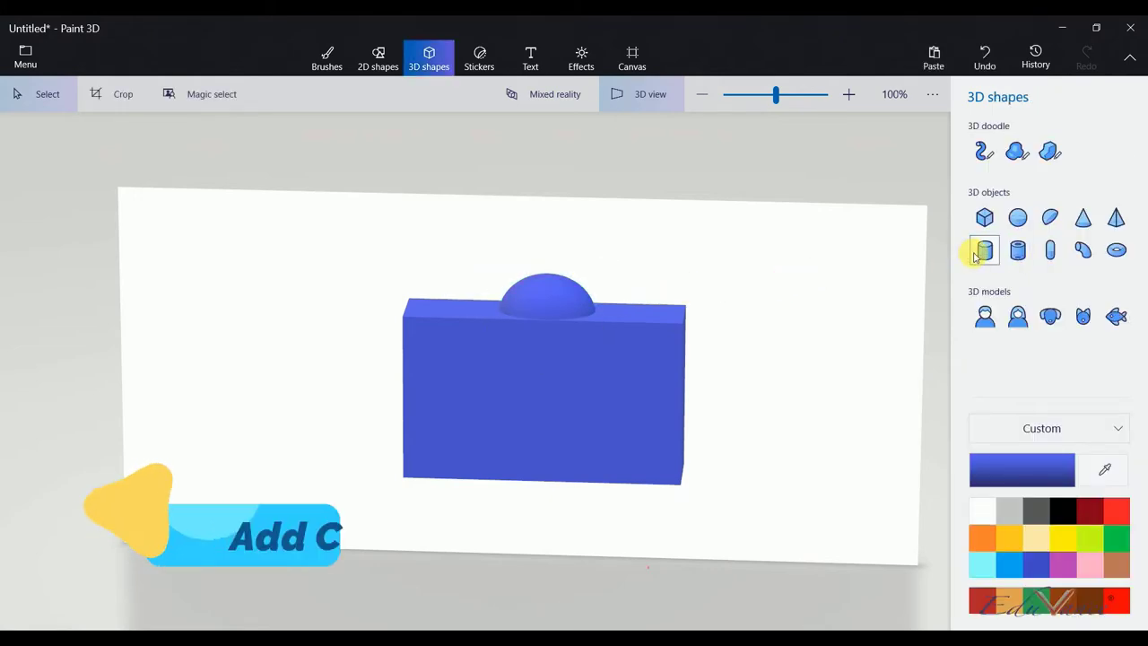
left_click(741, 352)
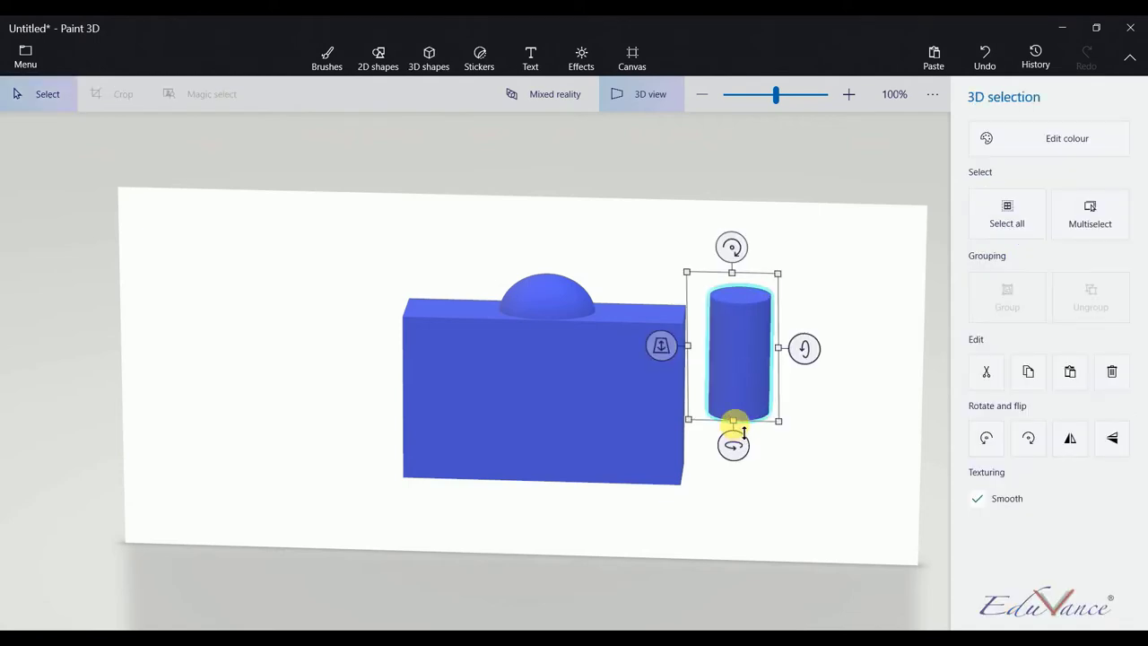
mouse_move(780, 422)
left_mouse_down()
mouse_move(741, 400)
mouse_move(673, 311)
mouse_move(706, 428)
left_mouse_up()
left_click_drag(699, 255, 705, 293)
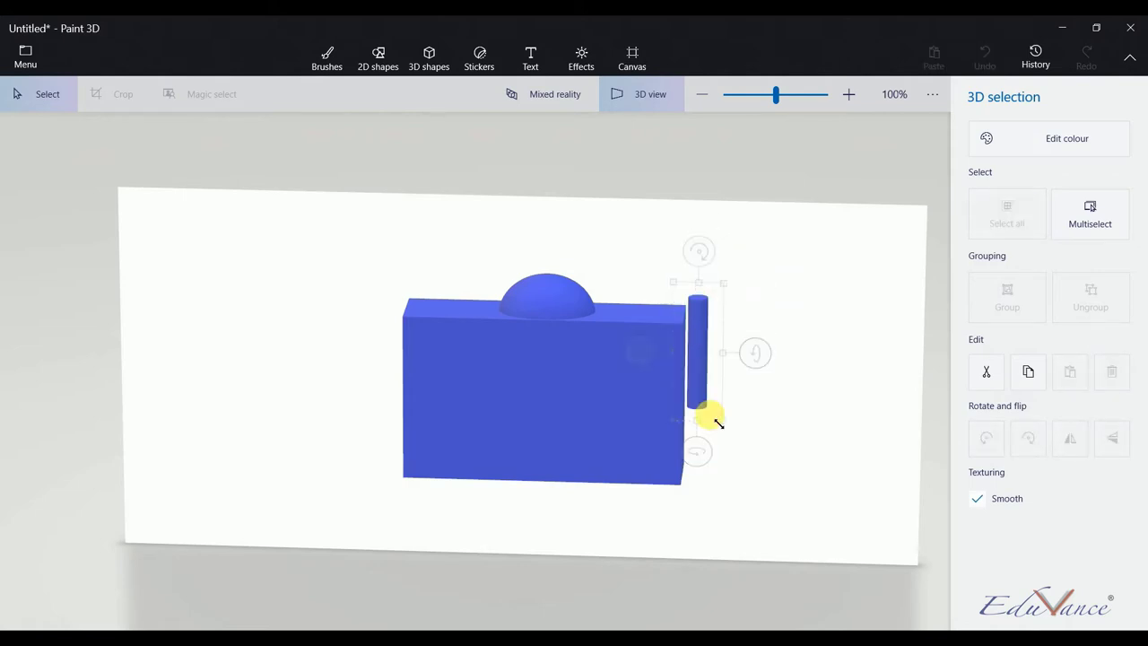
mouse_move(698, 419)
left_mouse_down()
mouse_move(697, 403)
mouse_move(702, 429)
left_mouse_up()
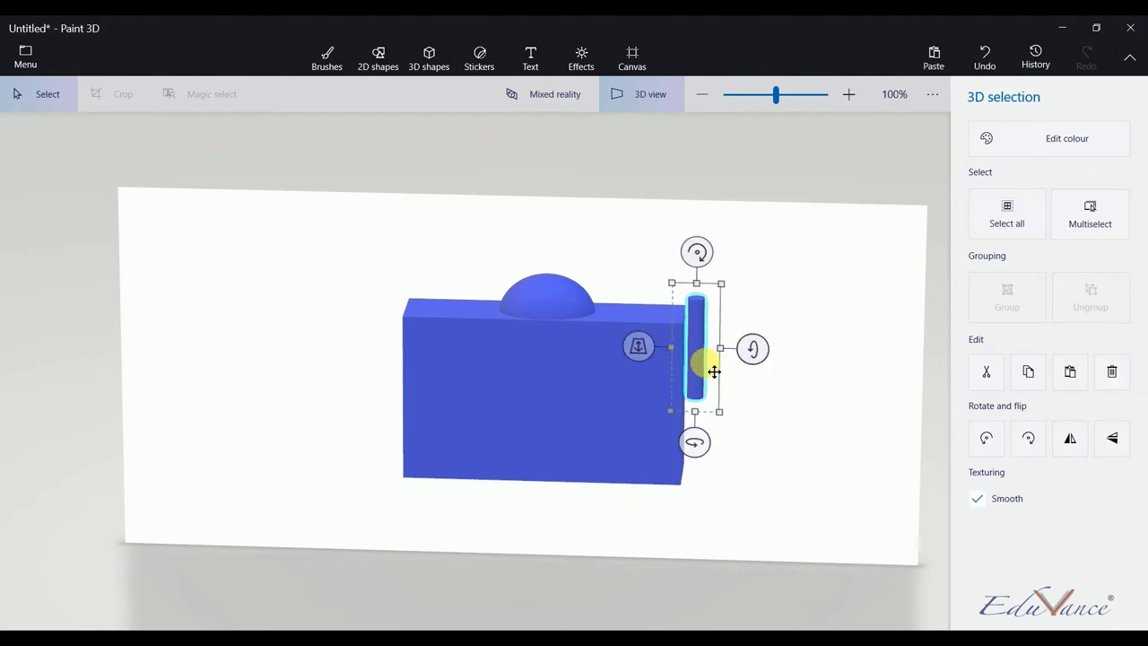
left_click_drag(700, 259, 628, 254)
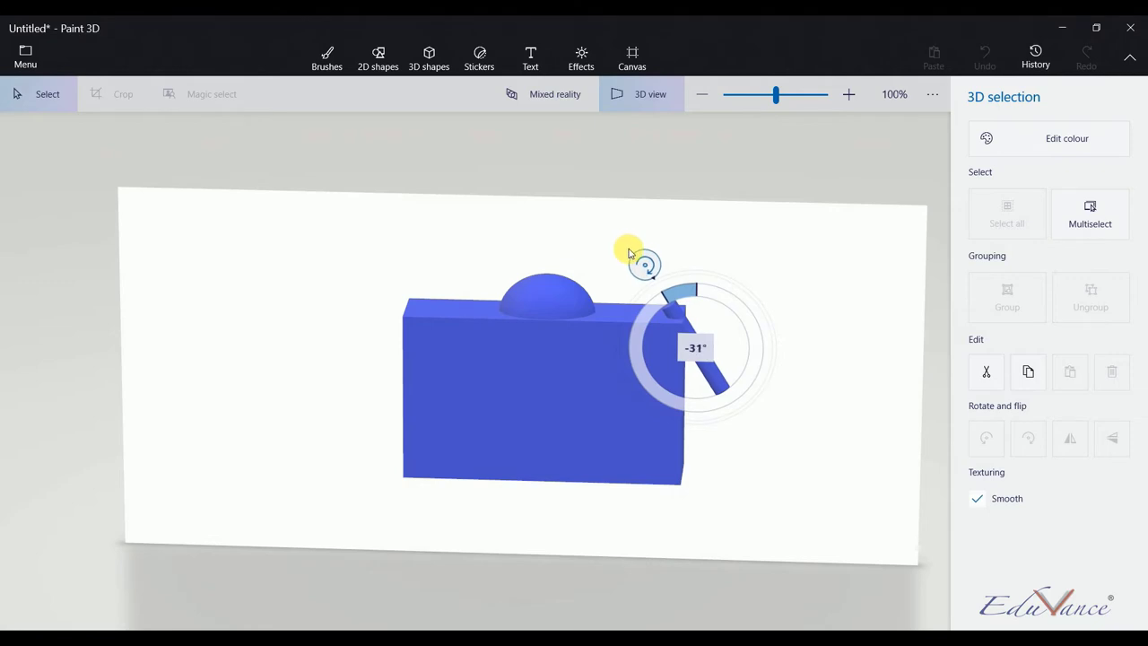
Move the tilted rod onto the dome's left side and adjust its tilt and depth.
left_click_drag(632, 252, 633, 254)
left_click_drag(679, 332, 497, 243)
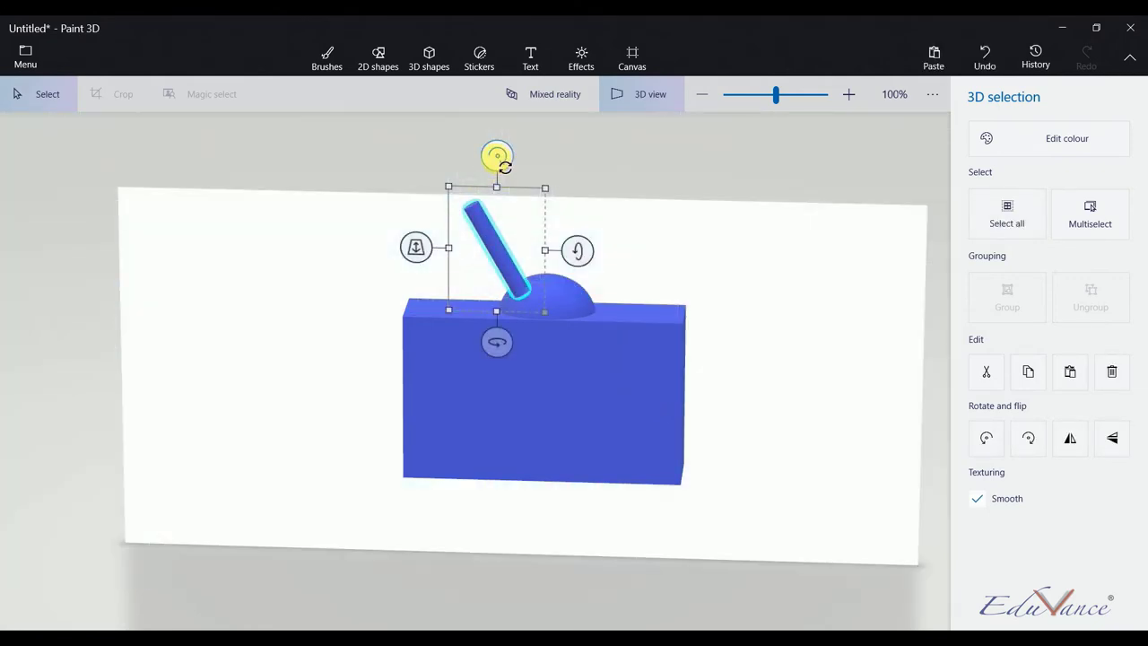
left_click_drag(499, 159, 486, 158)
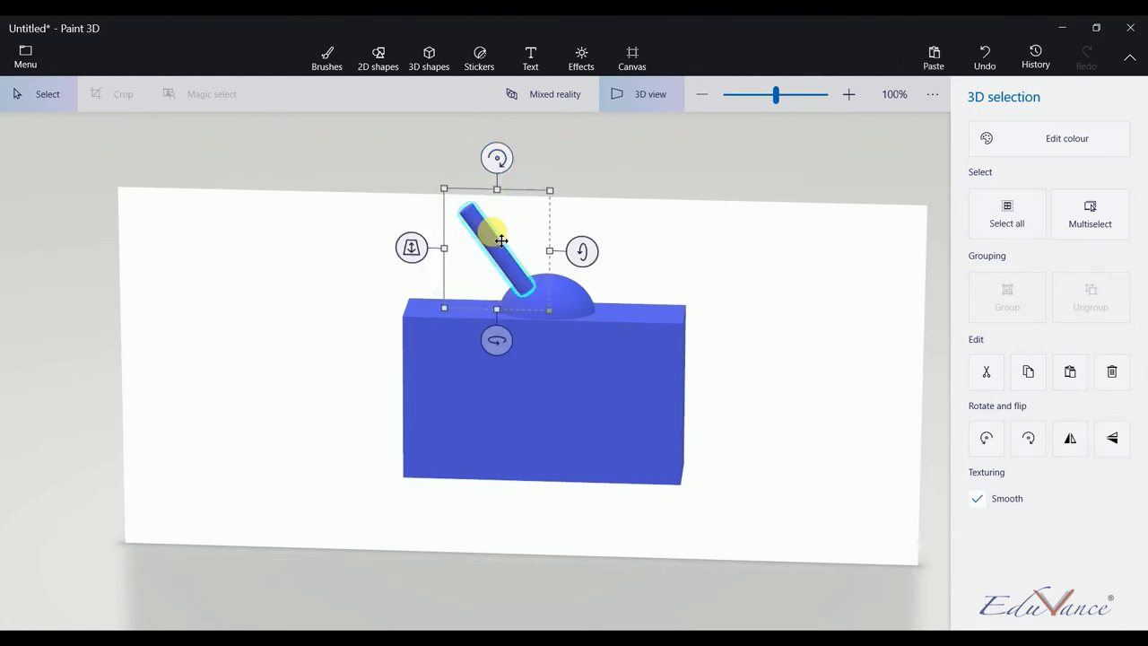
left_click_drag(415, 251, 411, 237)
left_click_drag(512, 269, 510, 278)
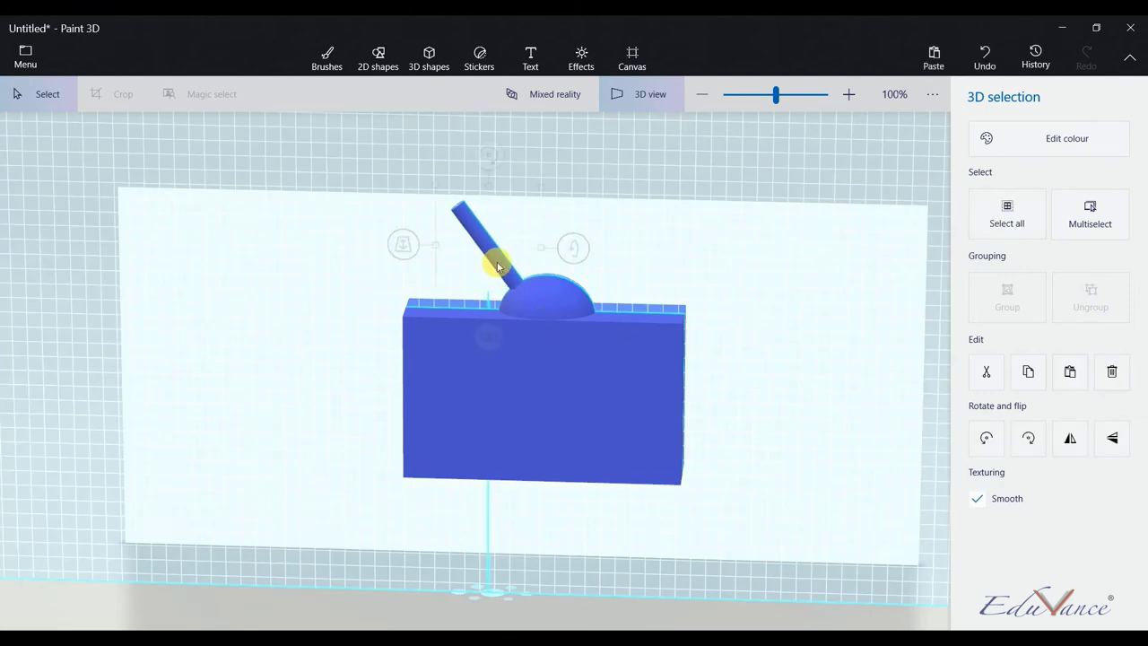
left_click(403, 244)
Copy the antenna, flip it horizontally, and position the mirrored rod on the dome's right side.
key("Escape")
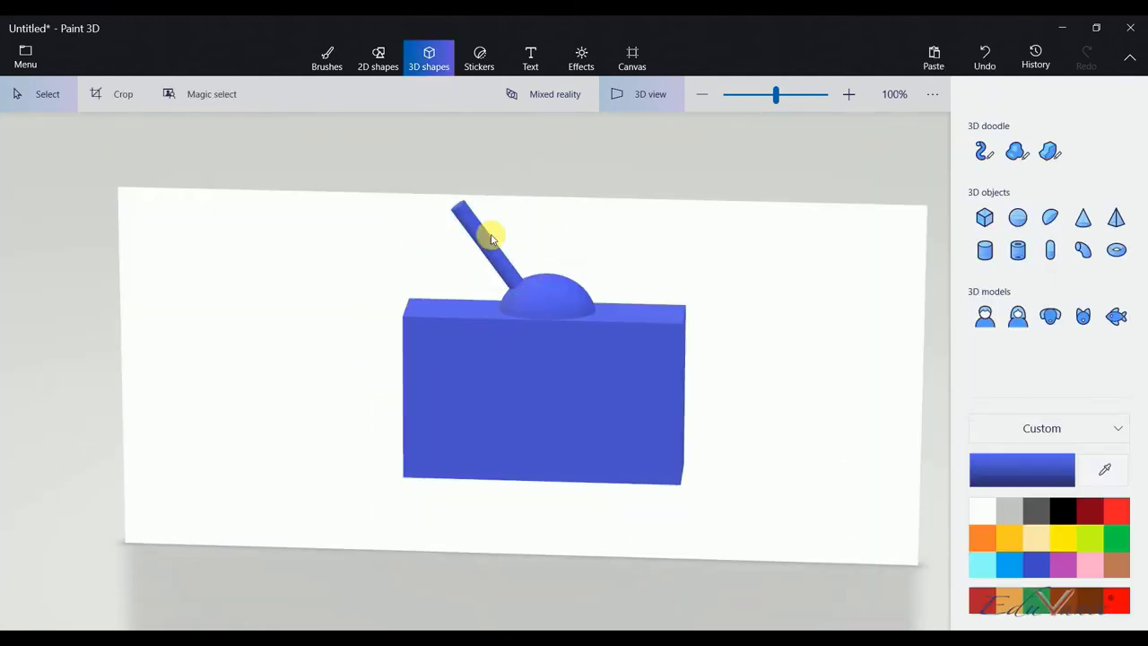
left_click(498, 264)
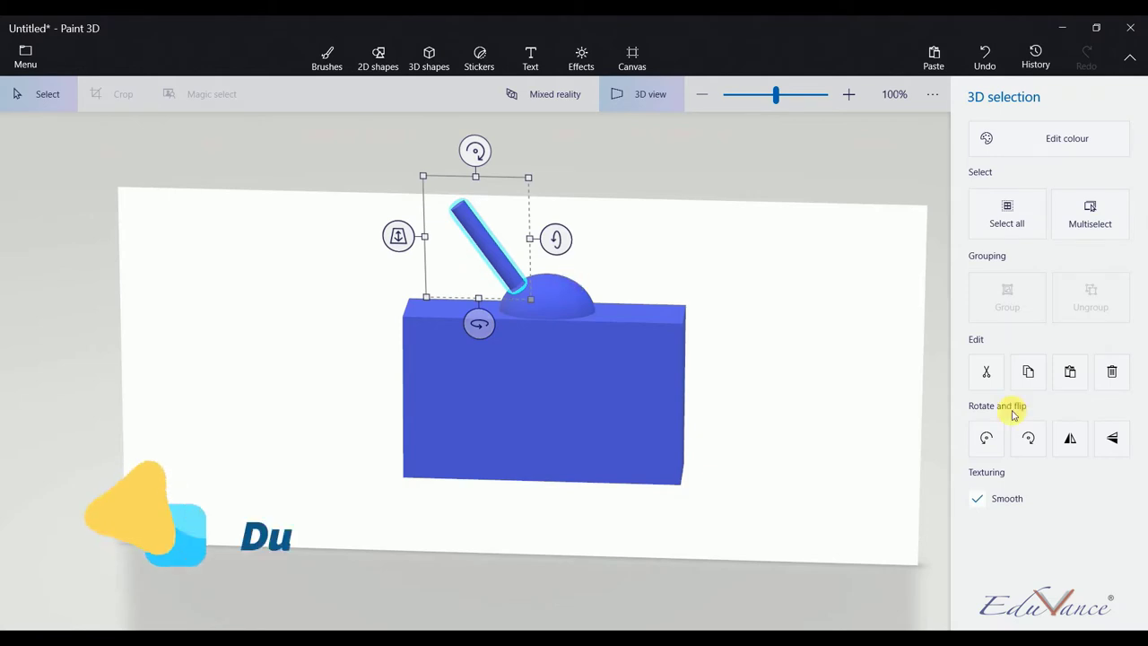
left_click(1071, 374)
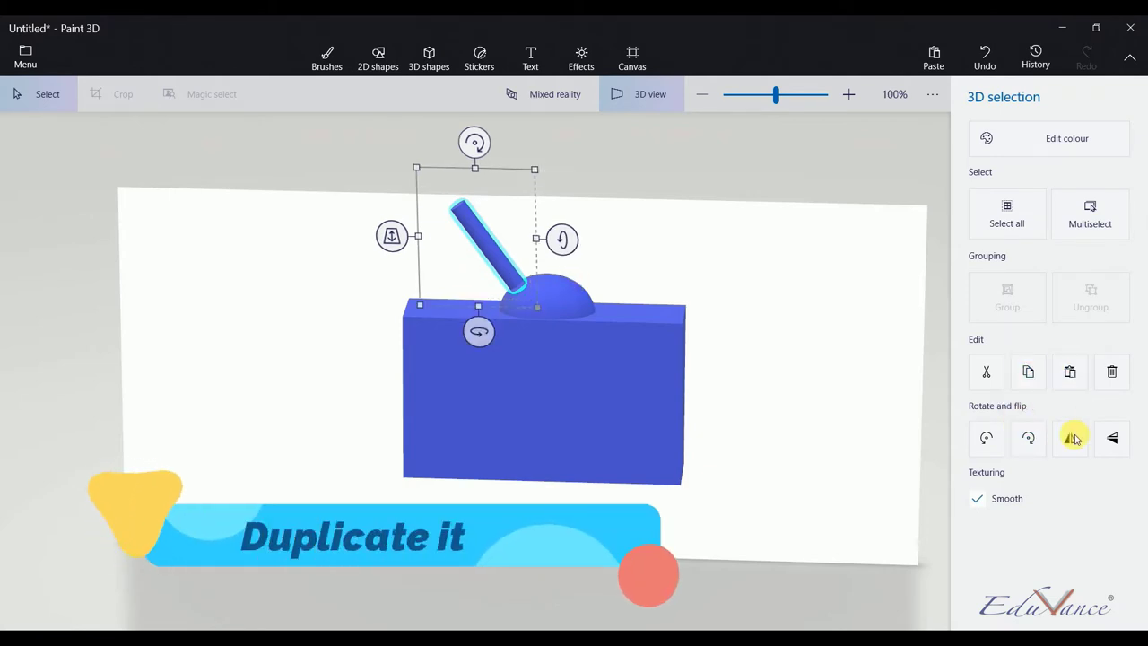
left_click(1070, 438)
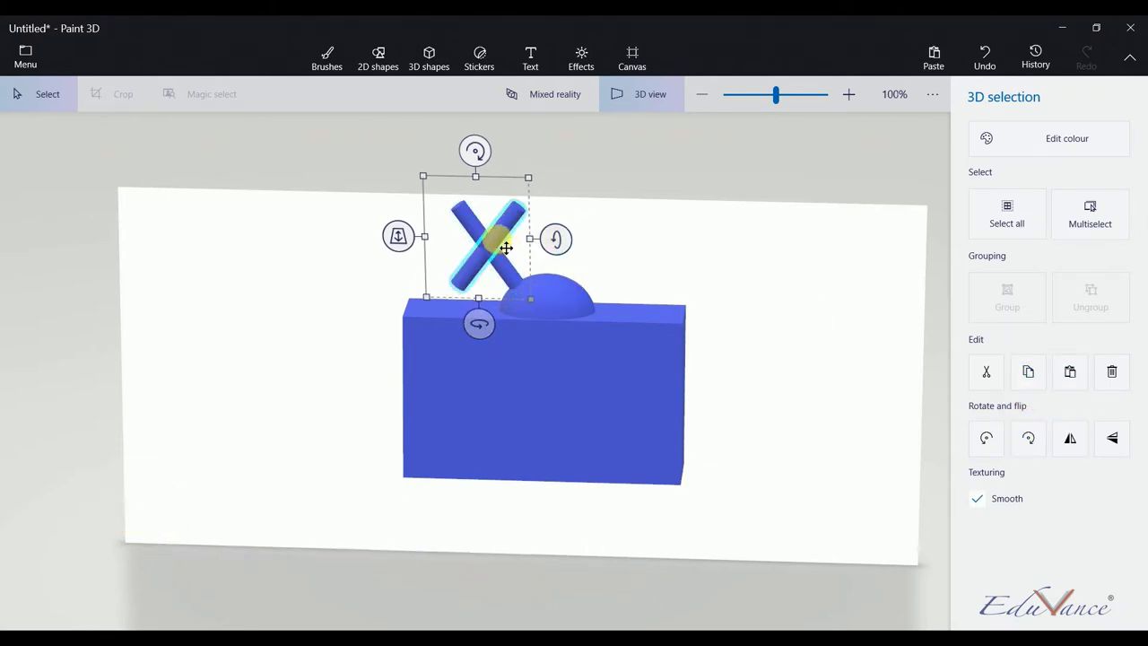
left_click_drag(506, 247, 618, 258)
left_click_drag(624, 258, 615, 254)
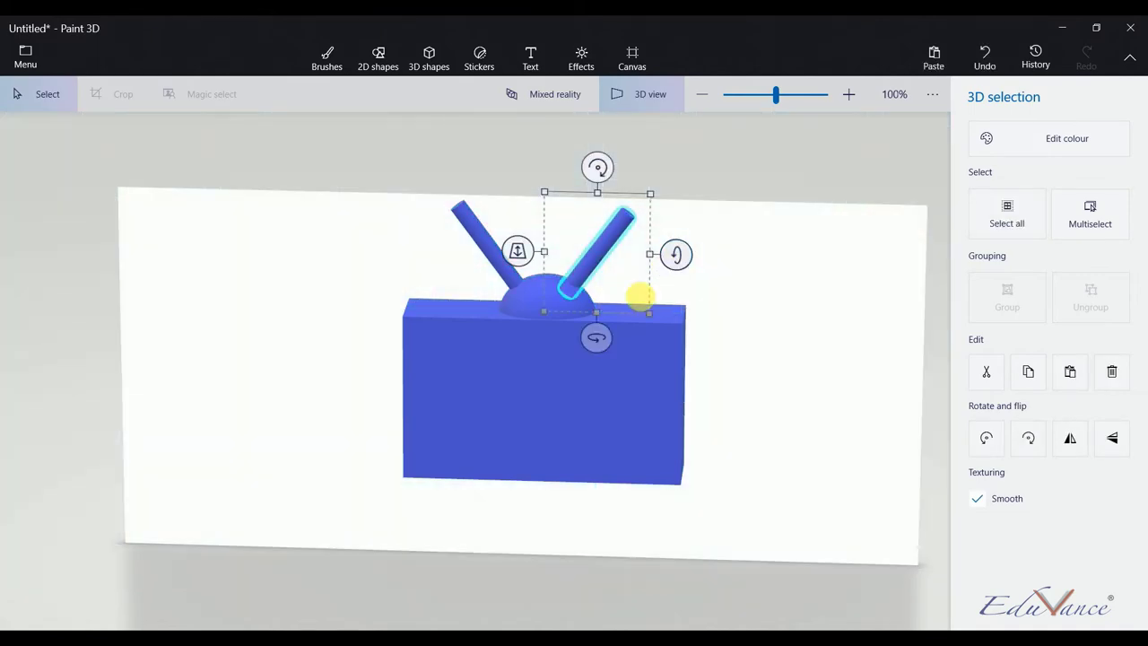
left_click(507, 252)
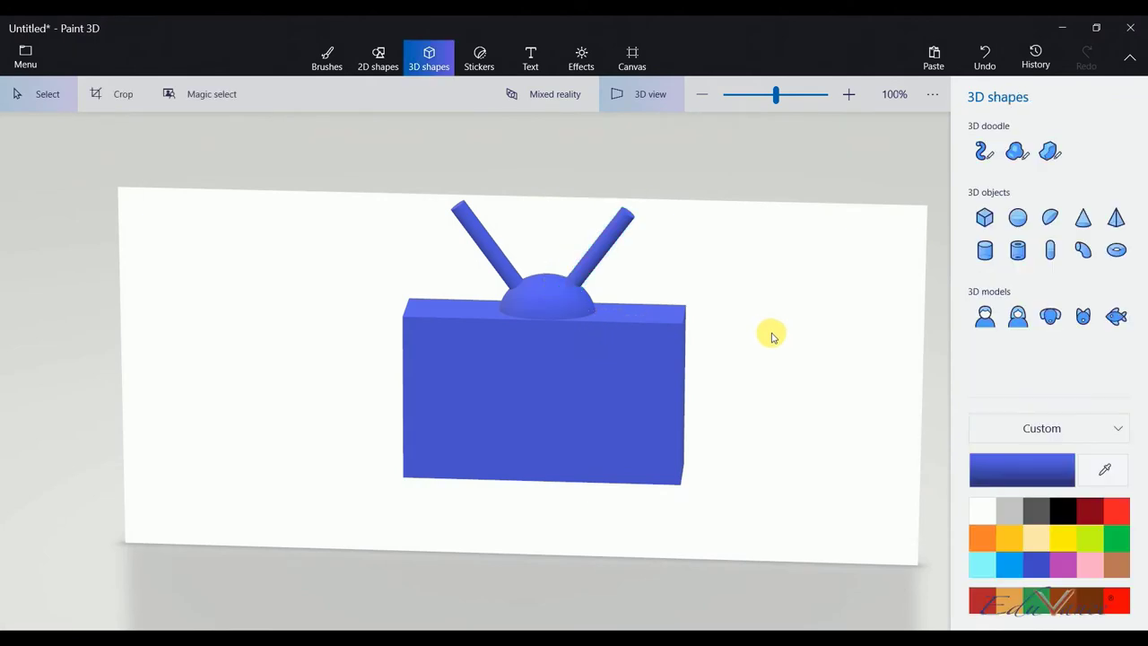
left_click(608, 251)
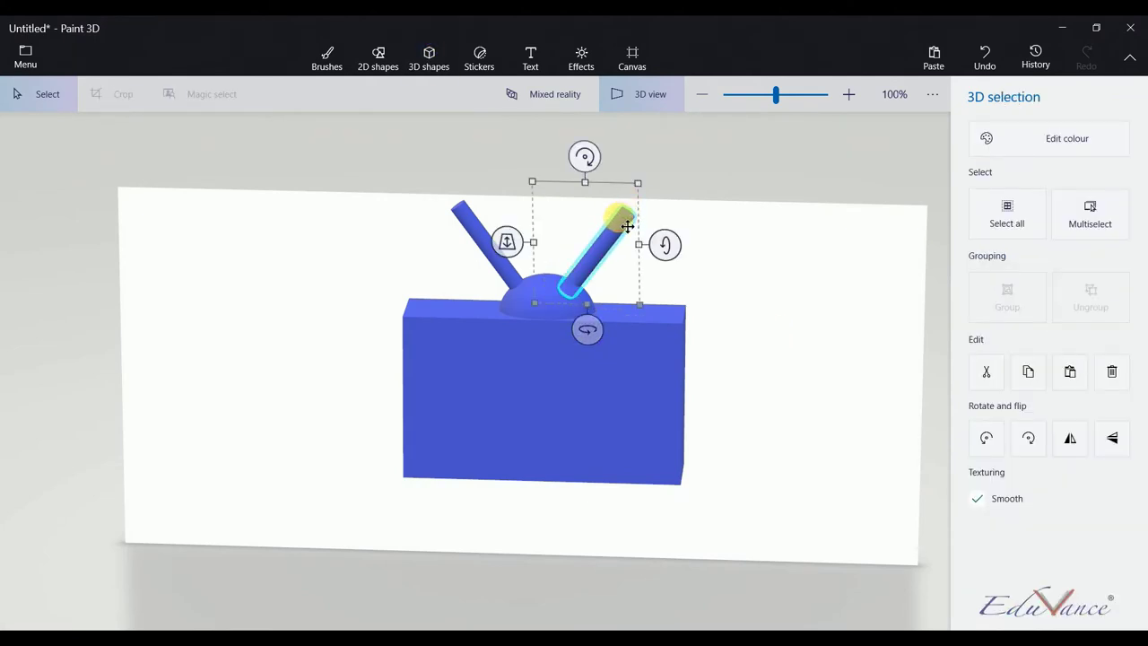
left_click_drag(627, 226, 634, 221)
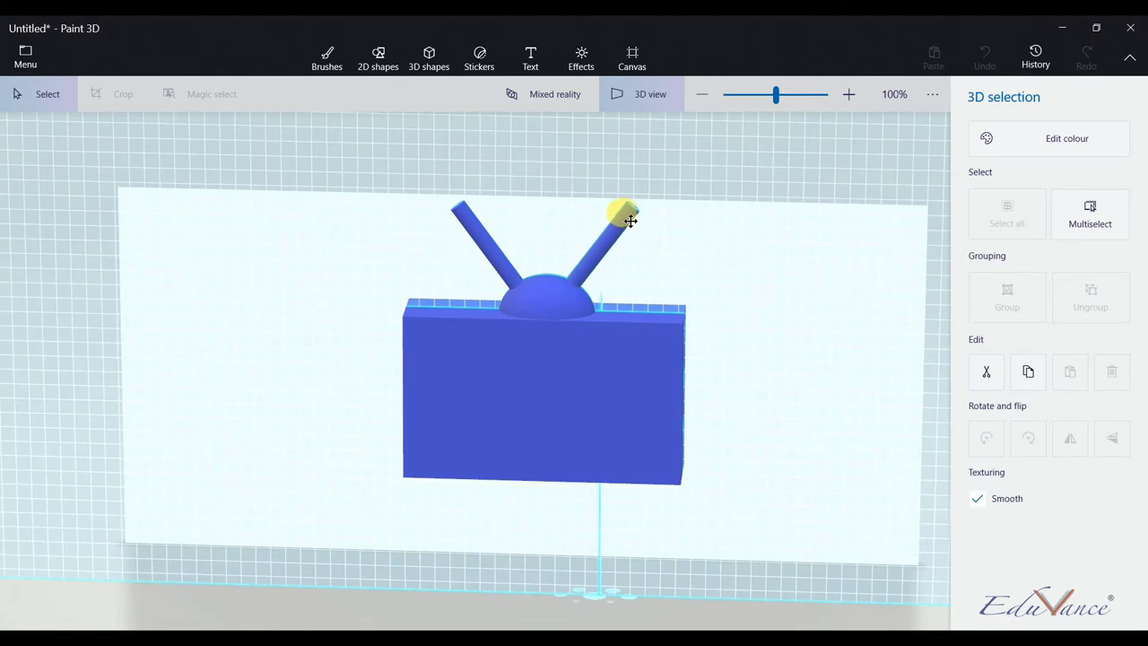
left_click(735, 275)
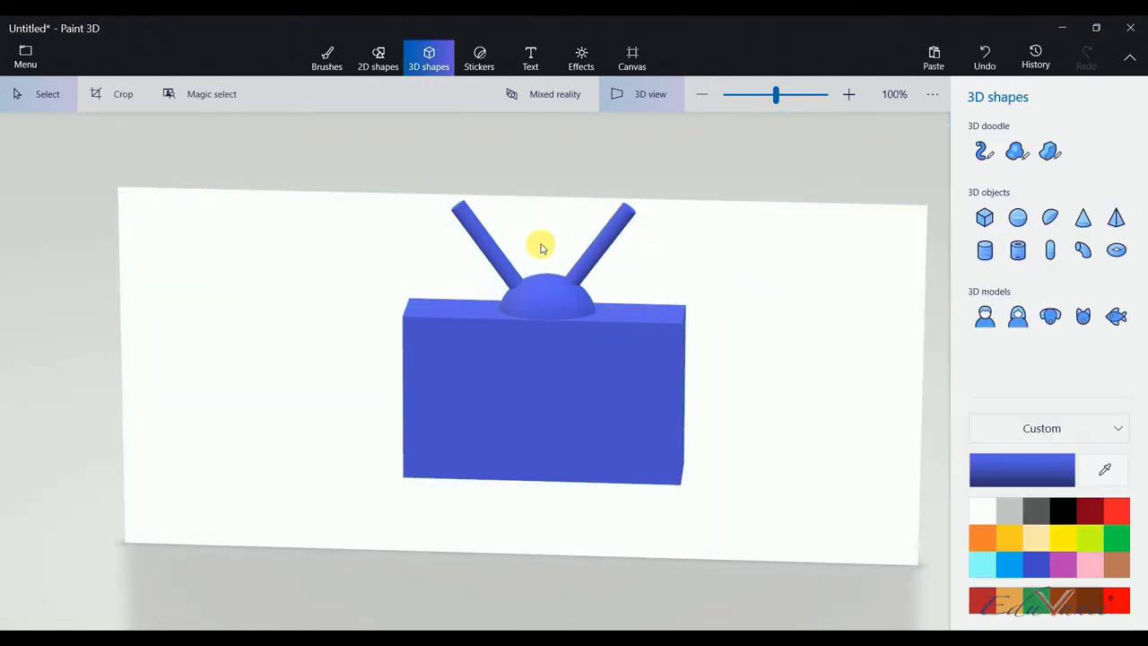
Trim the left and right antennas slightly shorter so they form an even V.
left_click(649, 94)
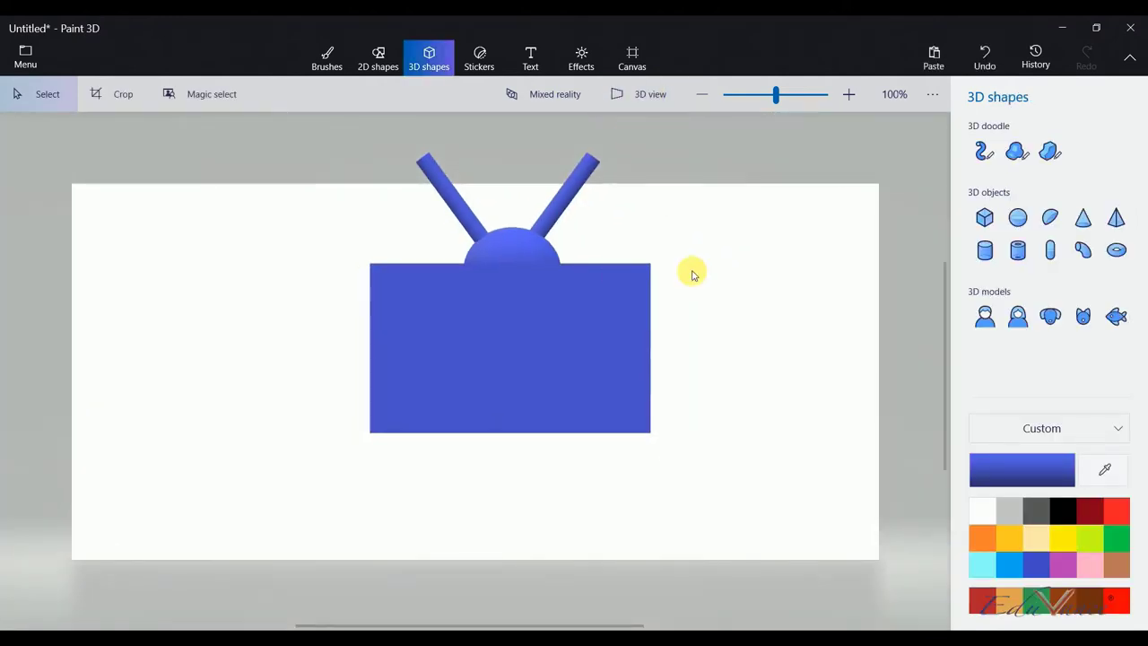
left_click(647, 93)
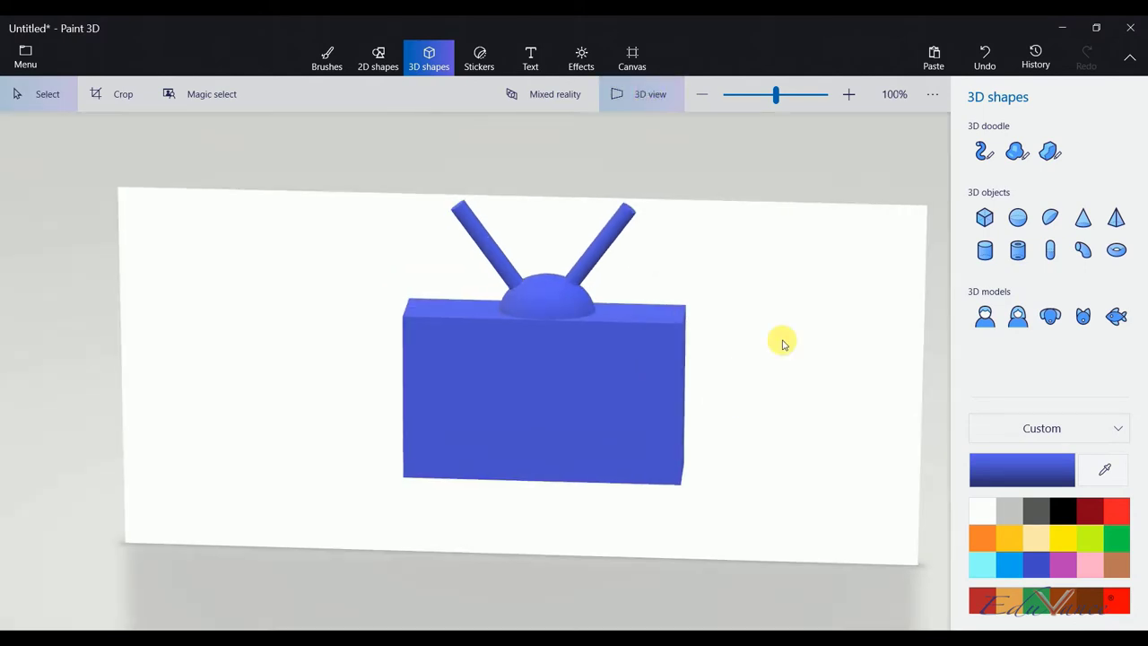
mouse_move(781, 341)
left_mouse_down()
mouse_move(574, 451)
mouse_move(705, 428)
mouse_move(741, 404)
mouse_move(793, 312)
mouse_move(797, 292)
mouse_move(784, 295)
left_mouse_up()
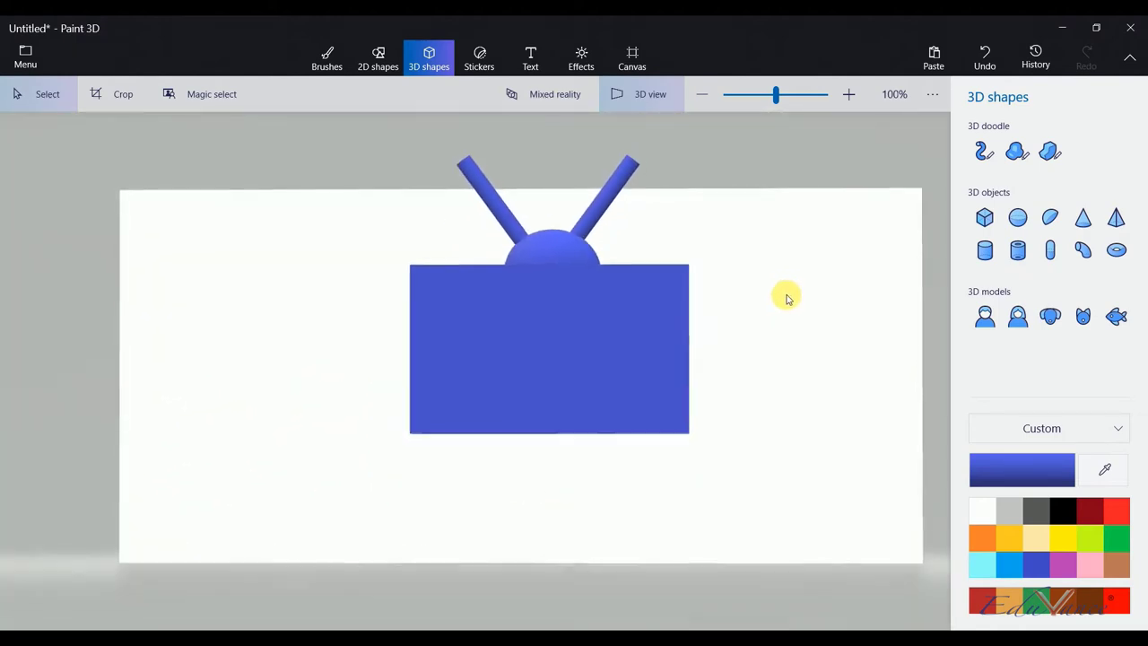
left_click(483, 195)
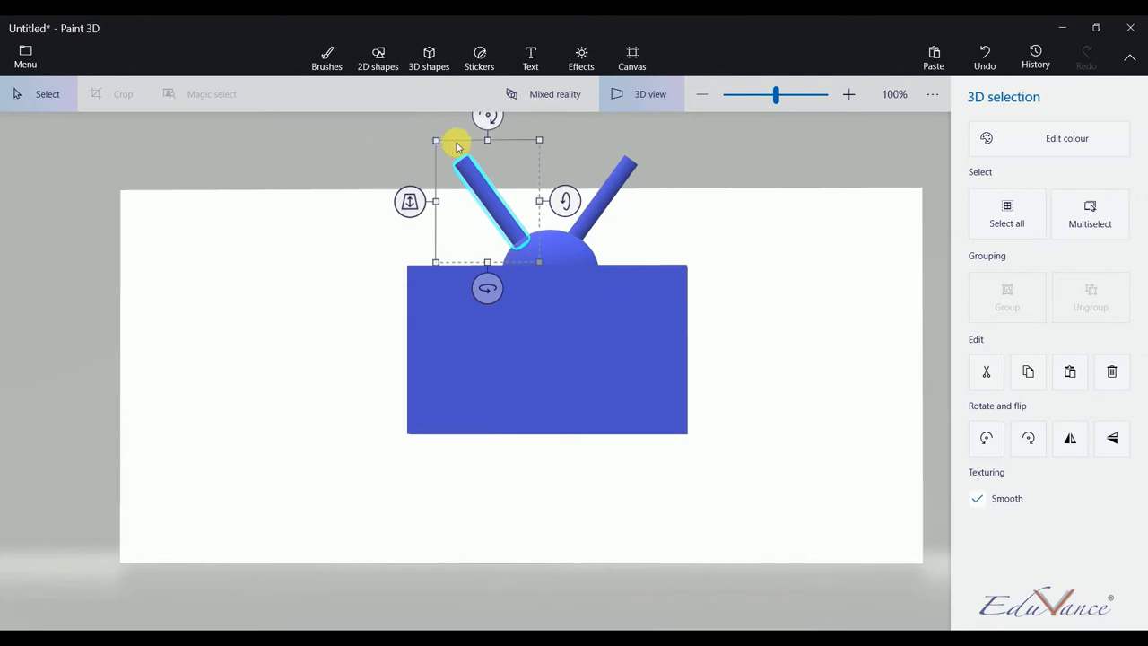
left_click_drag(437, 142, 449, 160)
left_click(619, 172)
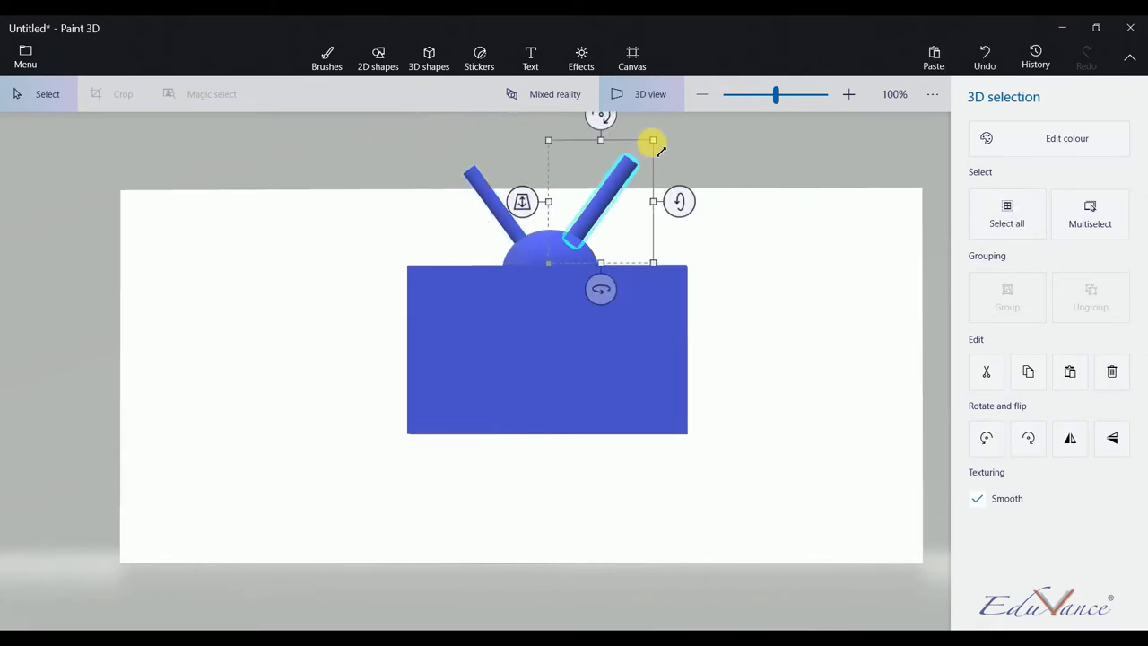
left_click_drag(653, 141, 629, 155)
left_click(721, 206)
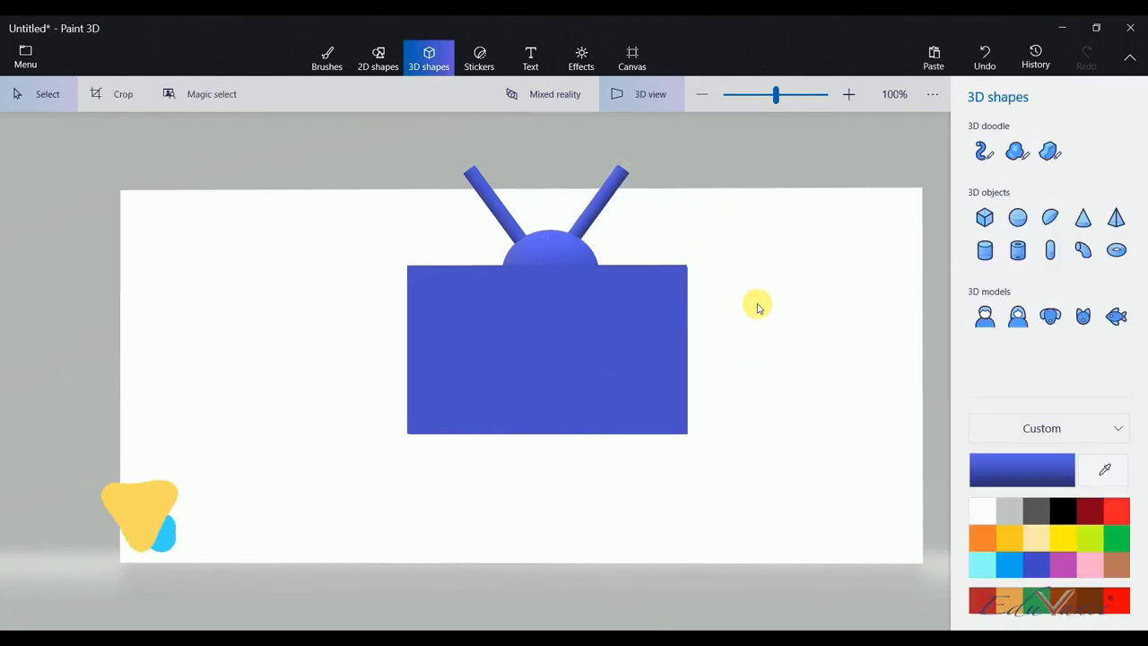
Add a cylinder, shrink it into a short thin rod, and place it under the box's left bottom edge.
left_click(982, 252)
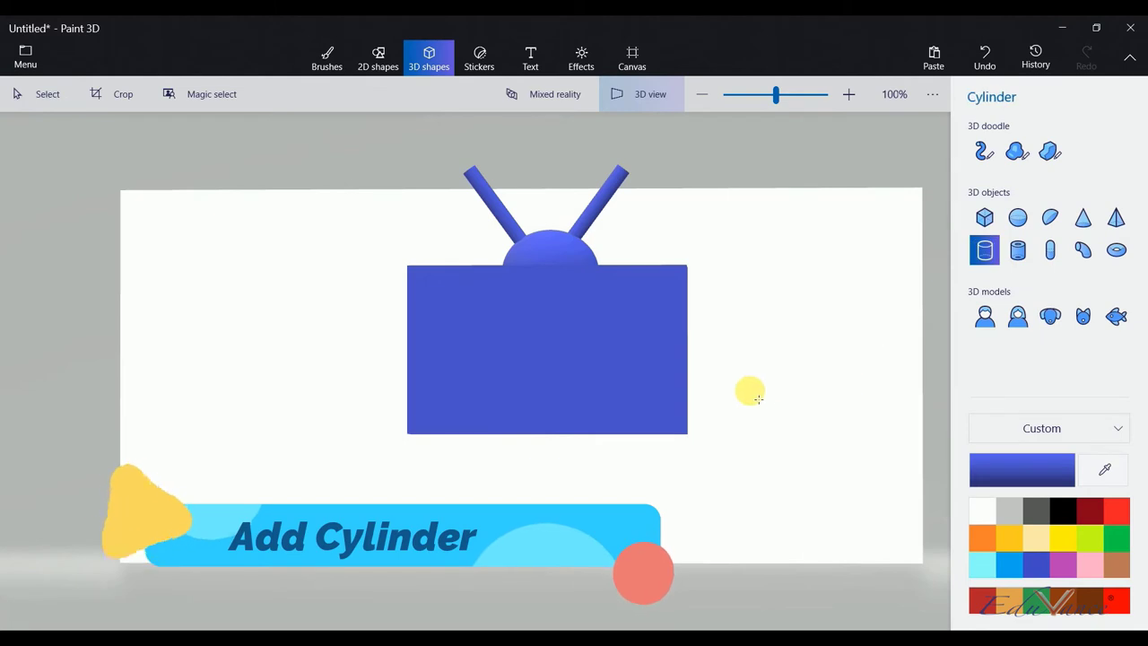
left_click(749, 390)
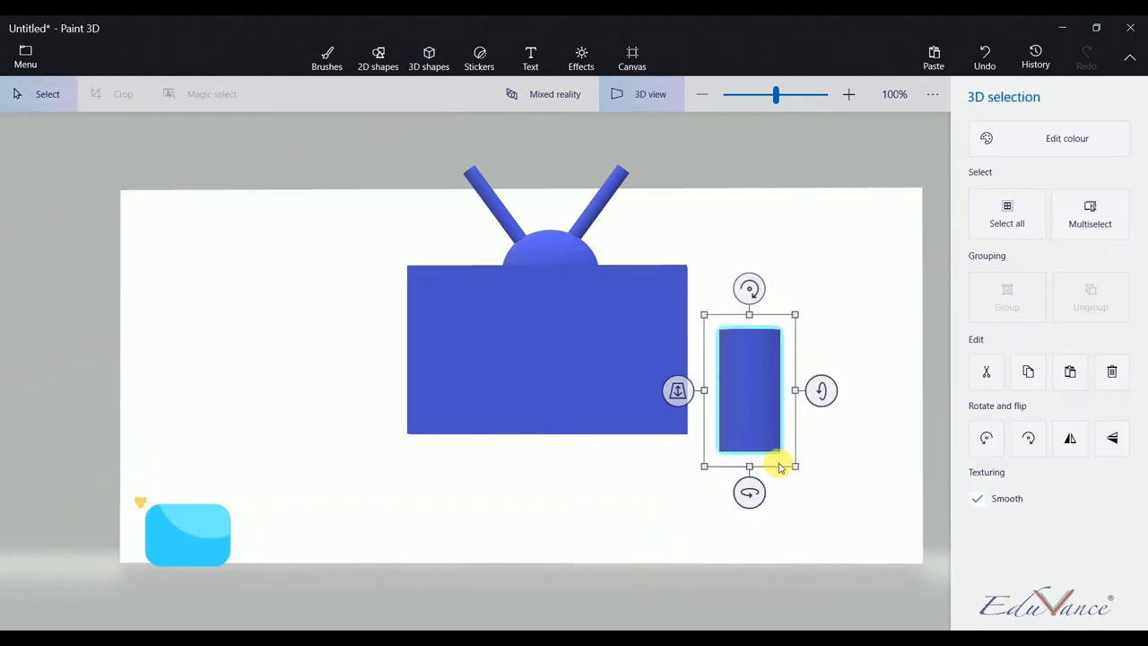
mouse_move(783, 465)
left_mouse_down()
mouse_move(708, 405)
mouse_move(747, 487)
mouse_move(727, 403)
mouse_move(737, 418)
mouse_move(749, 368)
left_mouse_up()
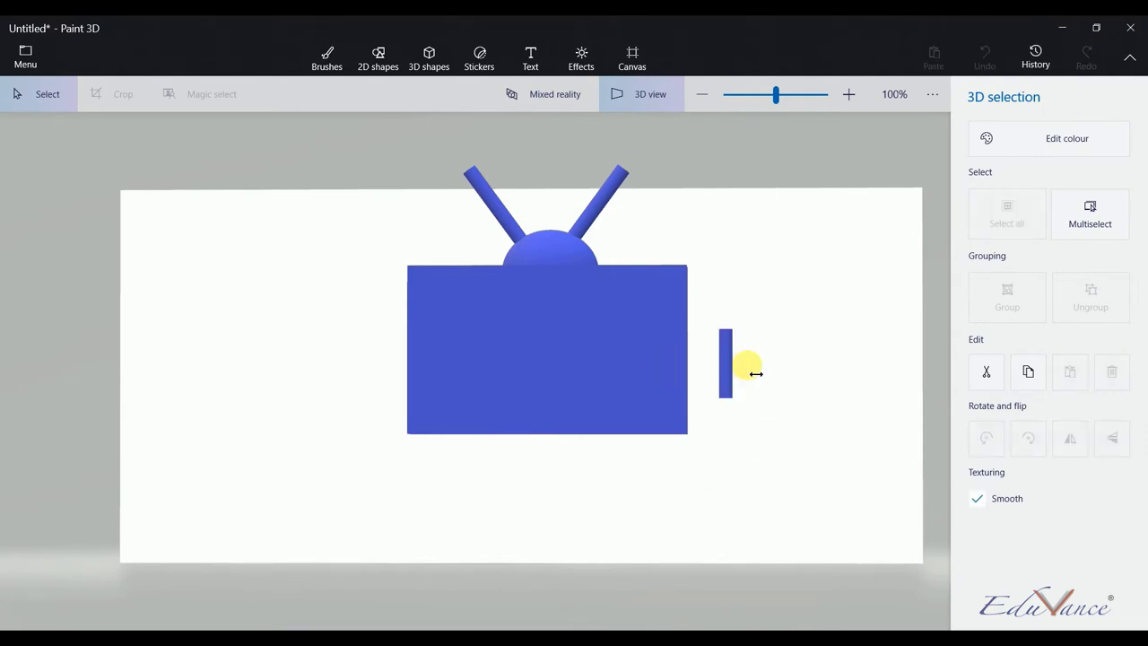
mouse_move(754, 408)
left_mouse_down()
mouse_move(761, 433)
mouse_move(735, 425)
left_mouse_up()
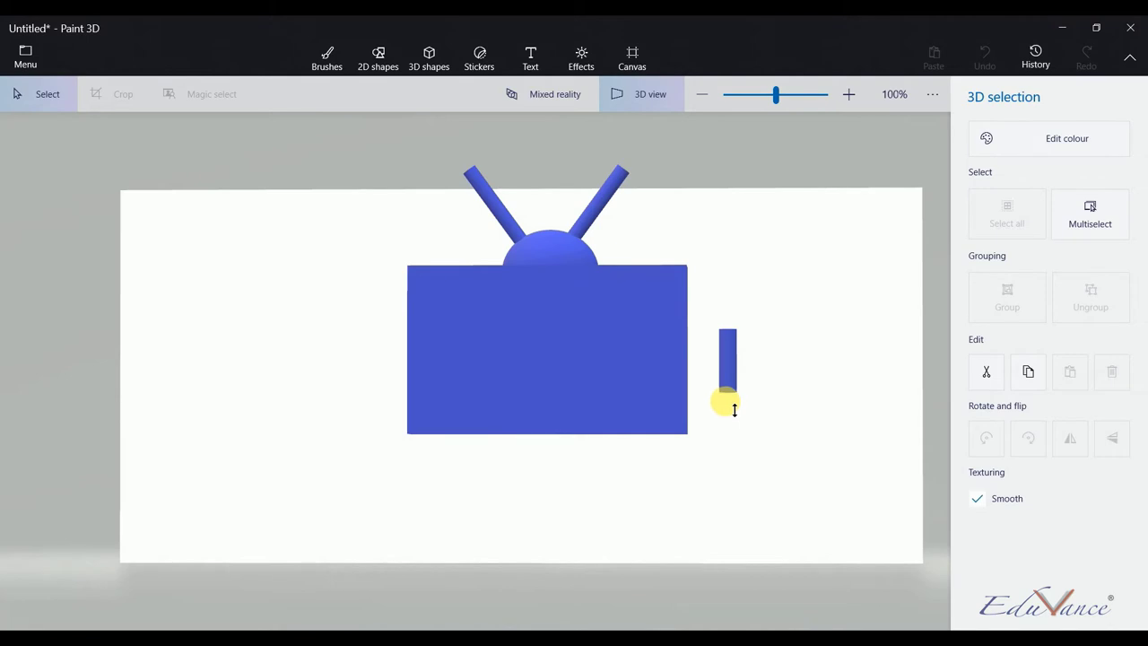
mouse_move(725, 364)
left_mouse_down()
mouse_move(469, 475)
mouse_move(463, 464)
left_mouse_up()
left_click(807, 321)
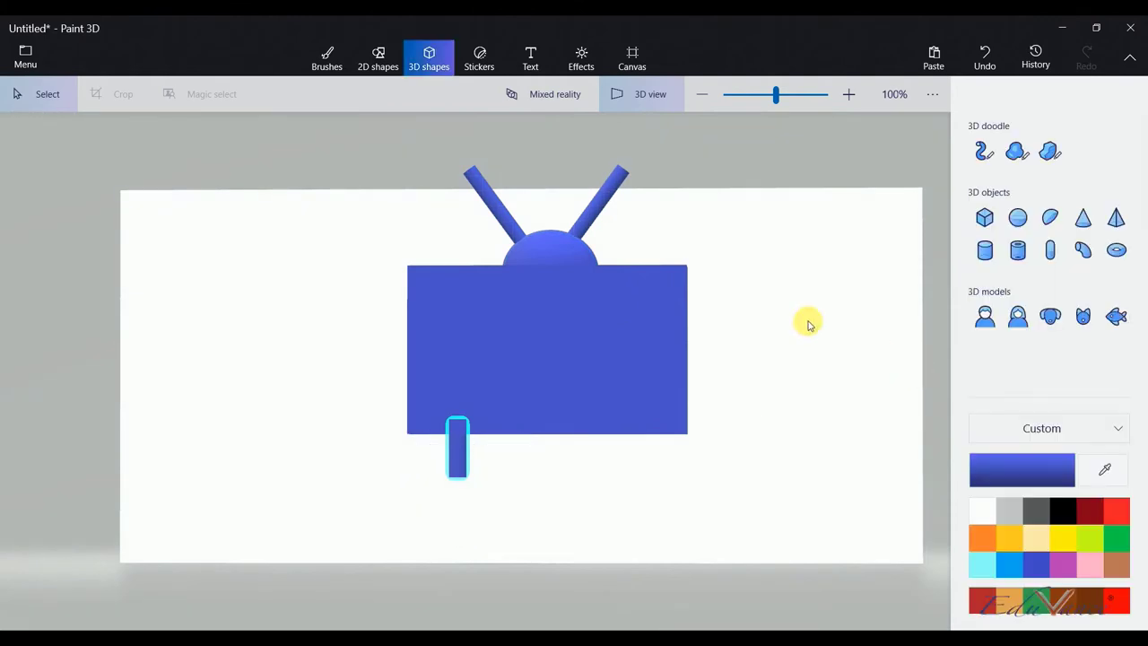
Push the leg back in depth so it sits centred beneath the TV body.
left_click(462, 421)
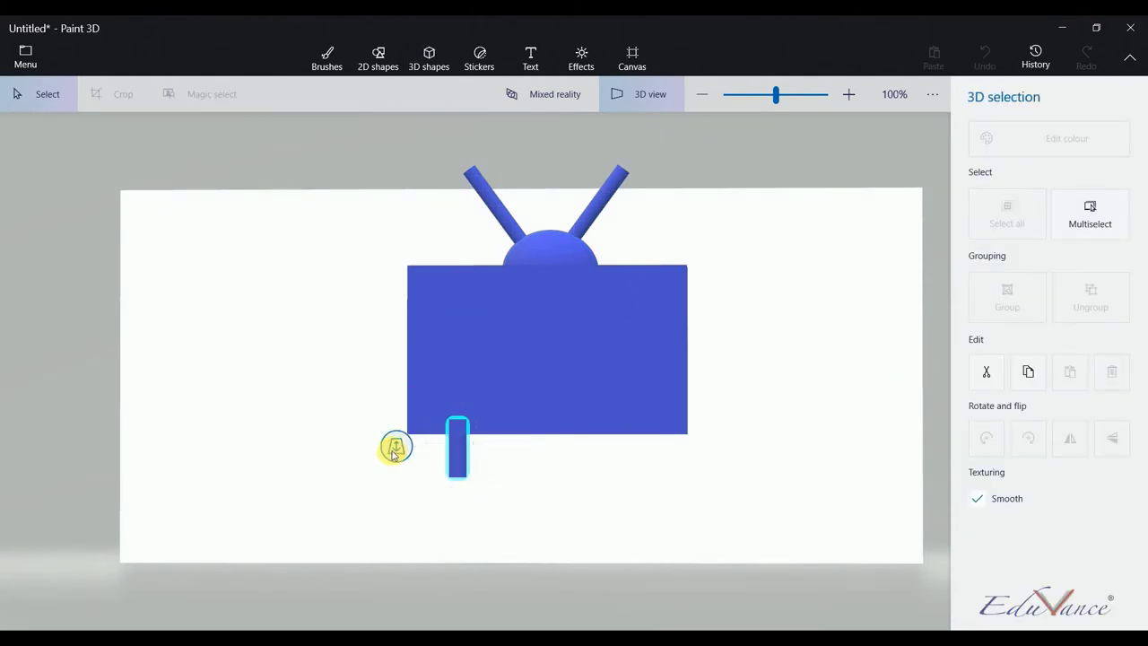
left_click_drag(395, 451, 398, 449)
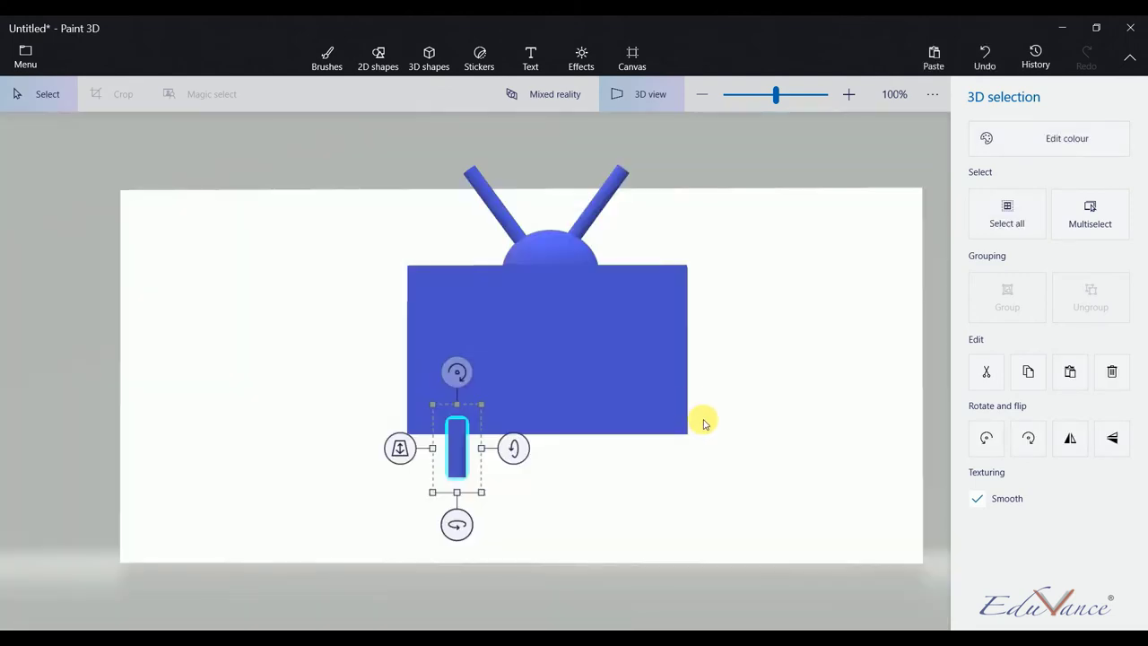
right_click(725, 406)
left_click(661, 123)
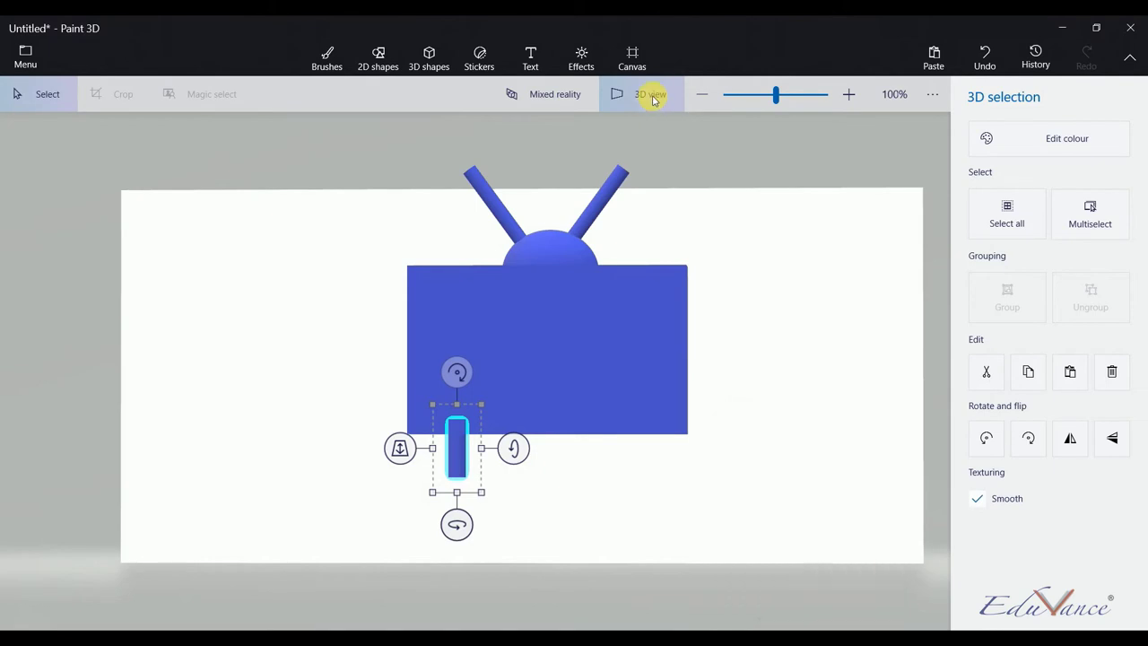
left_click(652, 95)
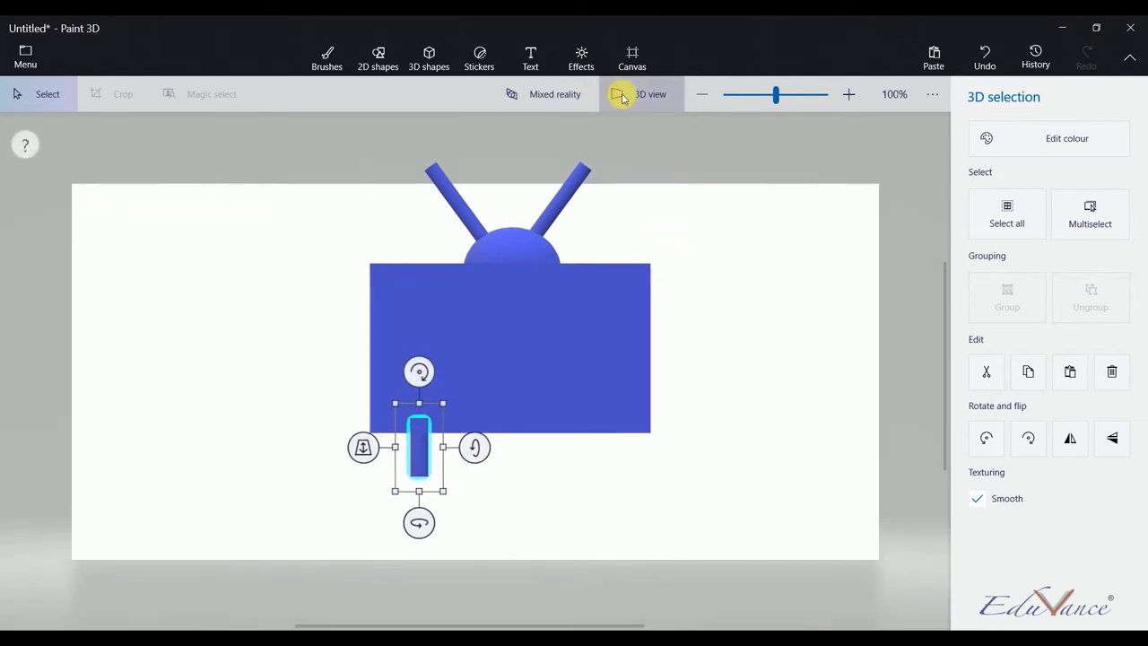
Turn perspective view back on and orbit to see the TV side-on.
left_click(625, 94)
mouse_move(665, 366)
left_mouse_down()
mouse_move(533, 449)
mouse_move(428, 436)
mouse_move(404, 377)
mouse_move(515, 351)
mouse_move(910, 349)
mouse_move(1015, 310)
mouse_move(941, 333)
mouse_move(751, 350)
left_mouse_up()
left_click(751, 350)
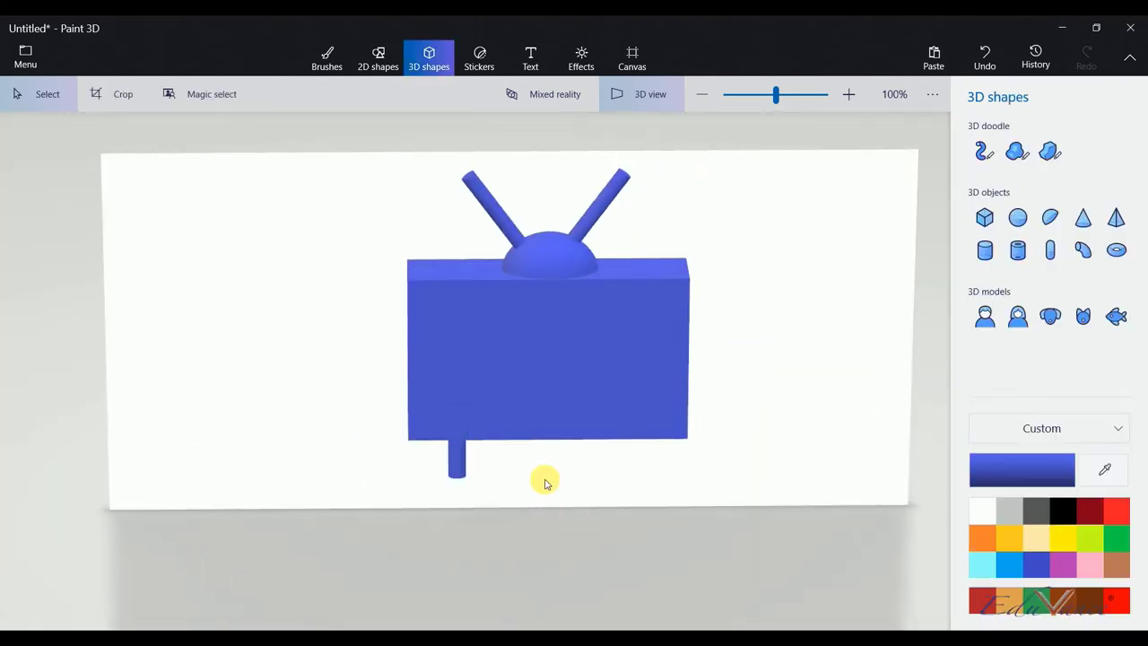
mouse_move(591, 284)
left_mouse_down()
mouse_move(679, 282)
mouse_move(877, 223)
mouse_move(905, 194)
mouse_move(943, 185)
left_mouse_up()
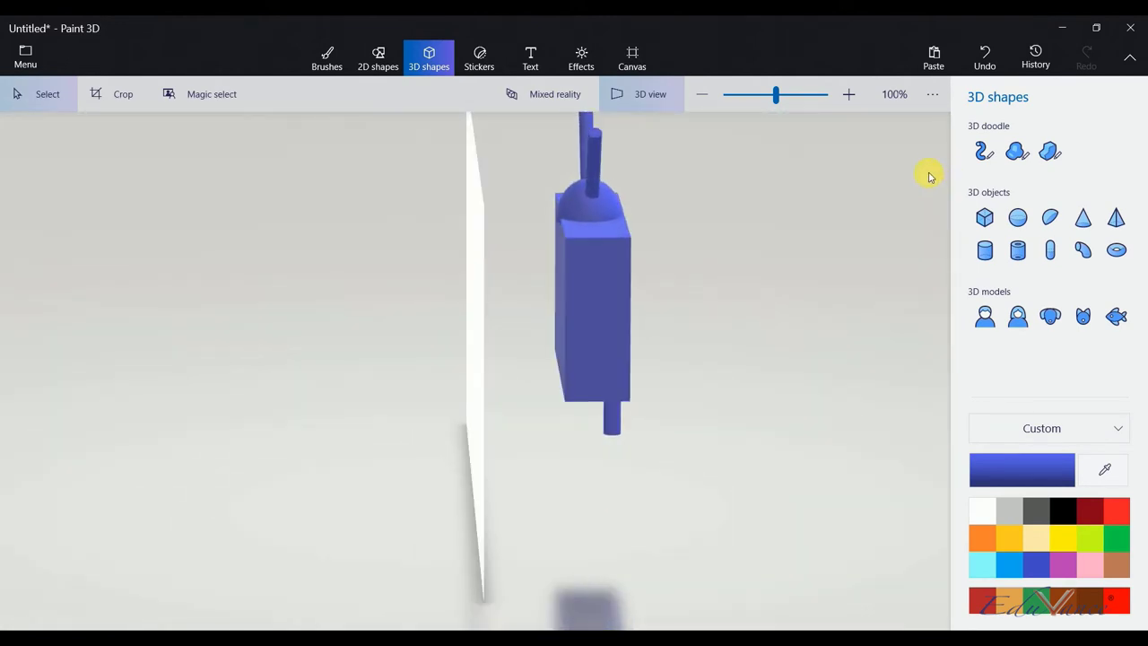
Centre the leg cylinder beneath the TV box in side view.
left_click(608, 420)
left_click_drag(616, 421, 607, 422)
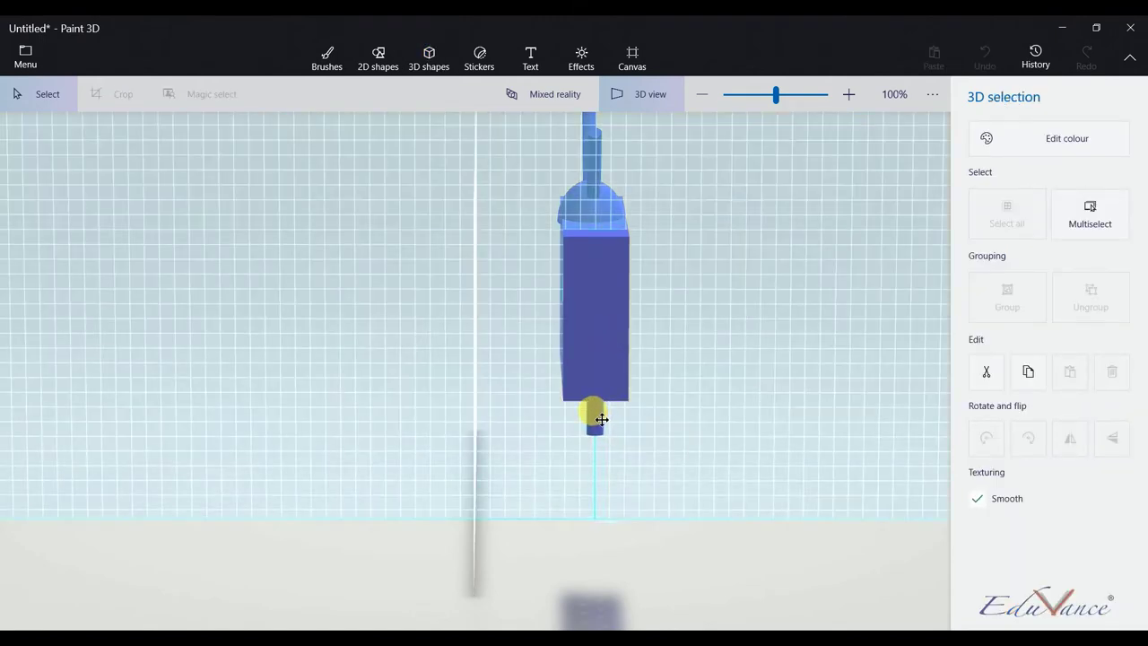
left_click_drag(601, 419, 599, 419)
left_click(723, 385)
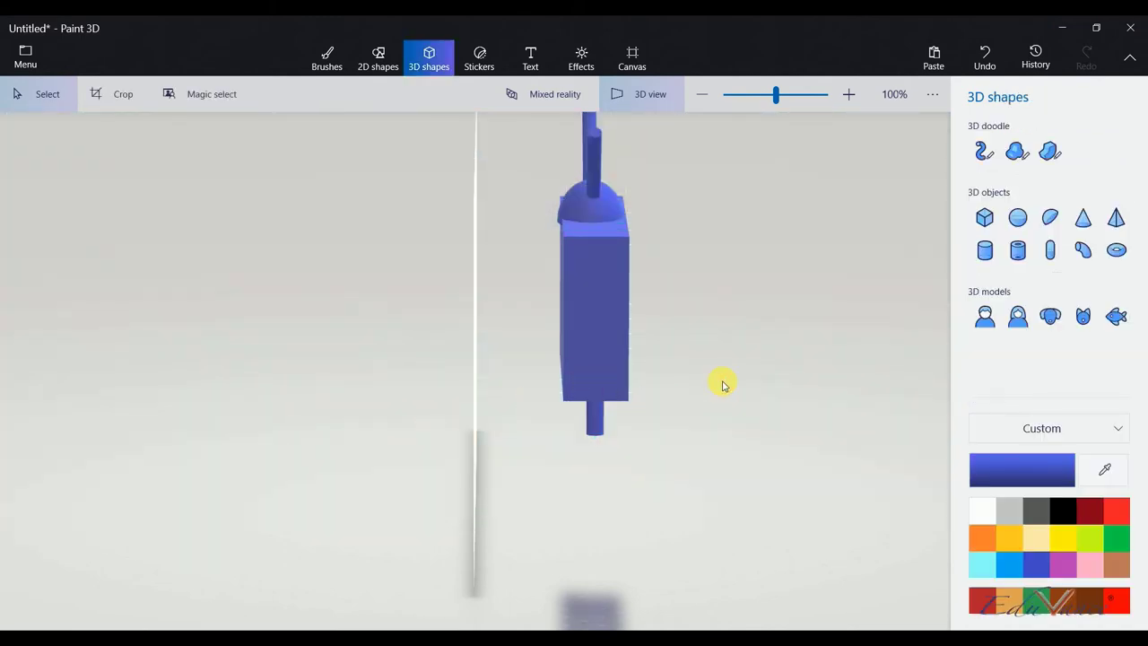
Slightly adjust the half-dome's width on top of the box.
left_click(584, 209)
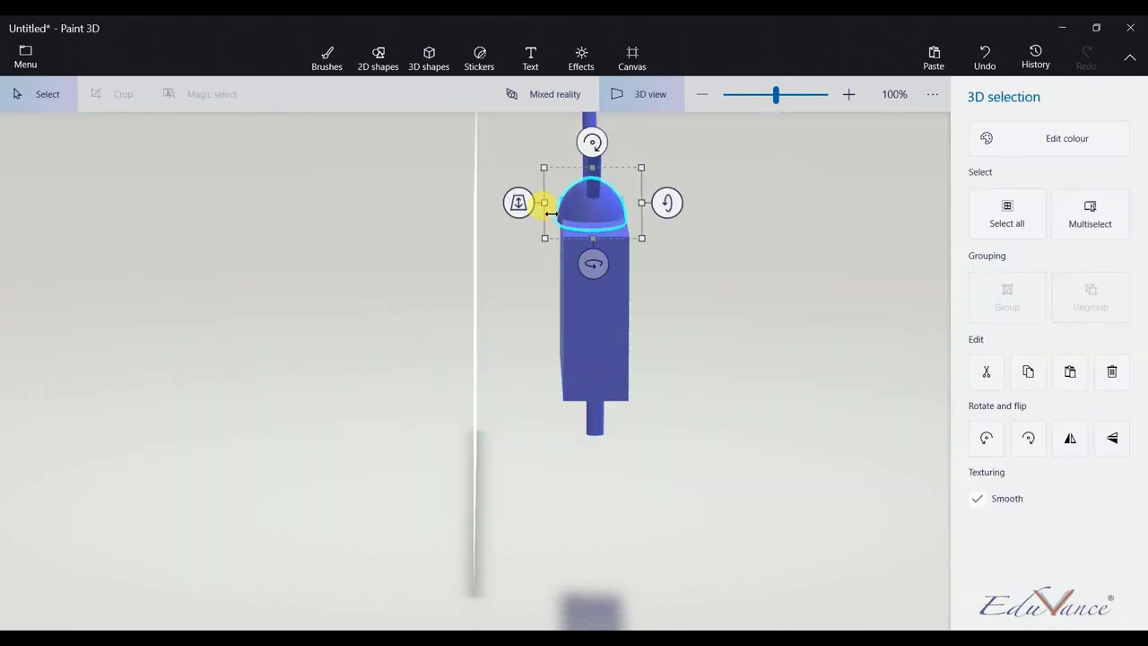
left_click_drag(551, 214, 555, 214)
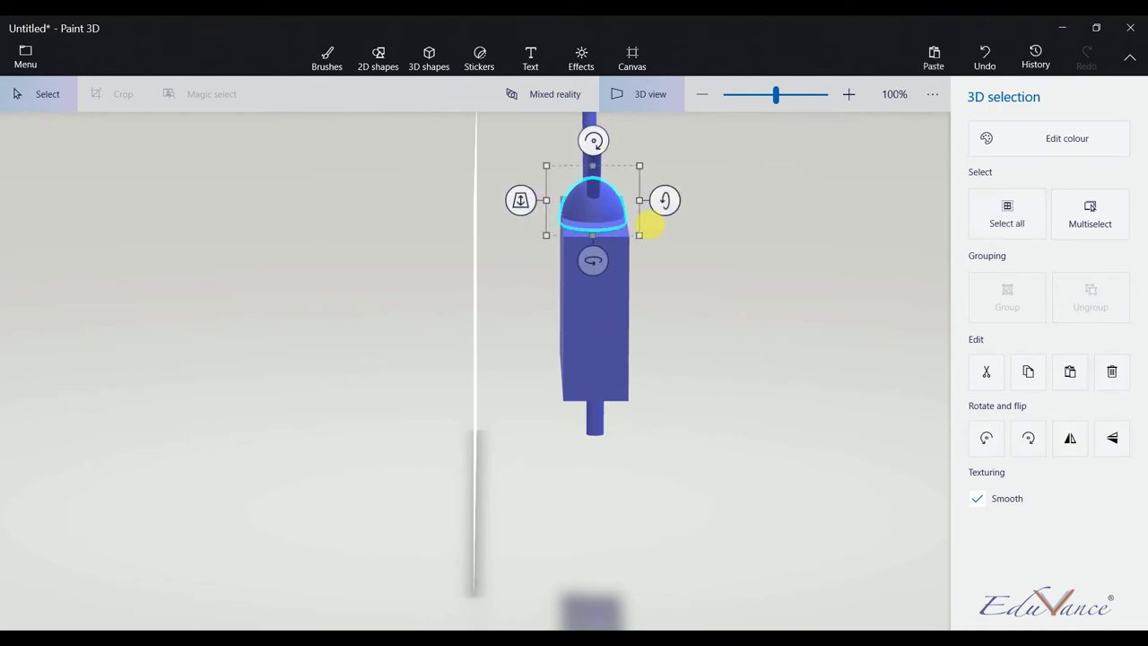
left_click(711, 239)
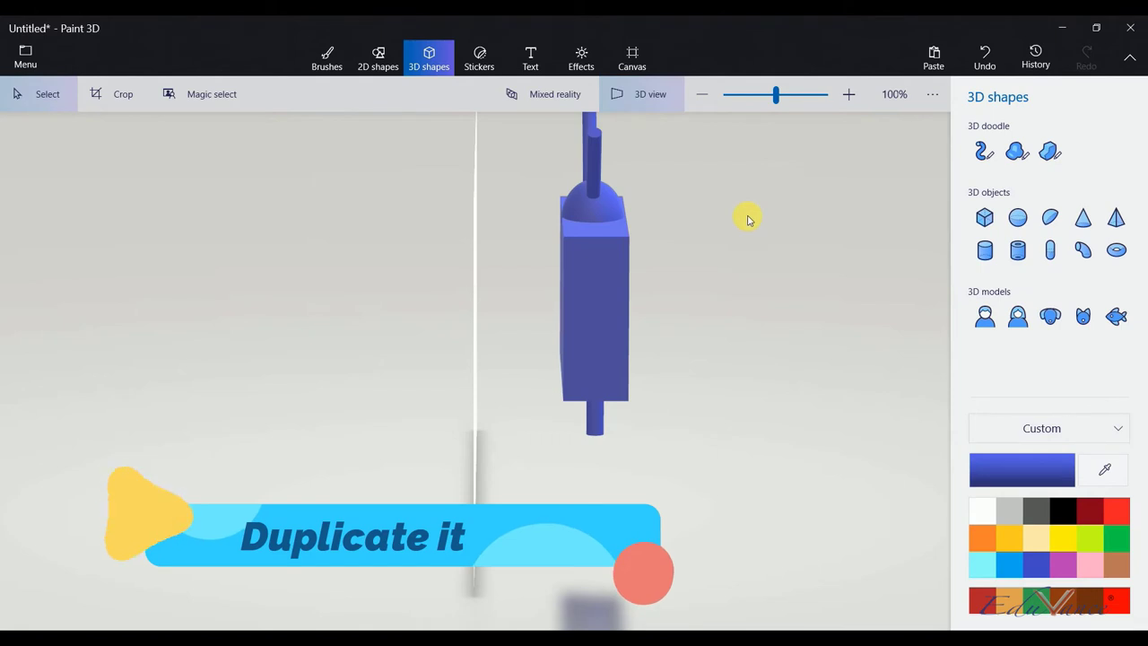
Duplicate the leg with Copy and Paste.
left_click(595, 408)
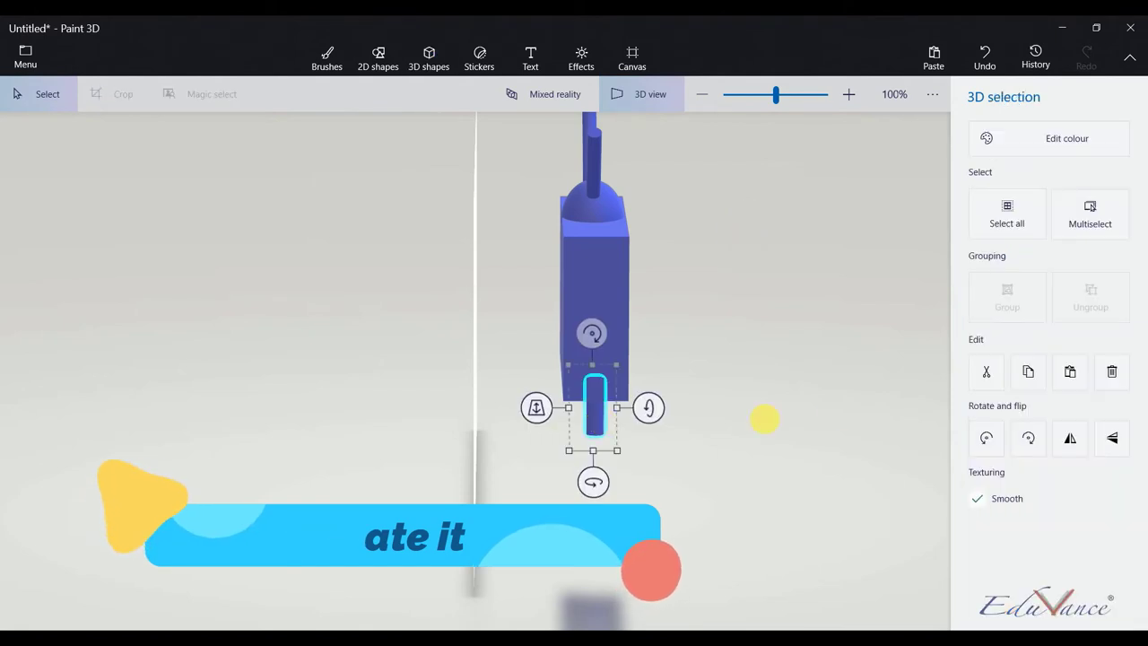
left_click(1030, 373)
left_click(1057, 374)
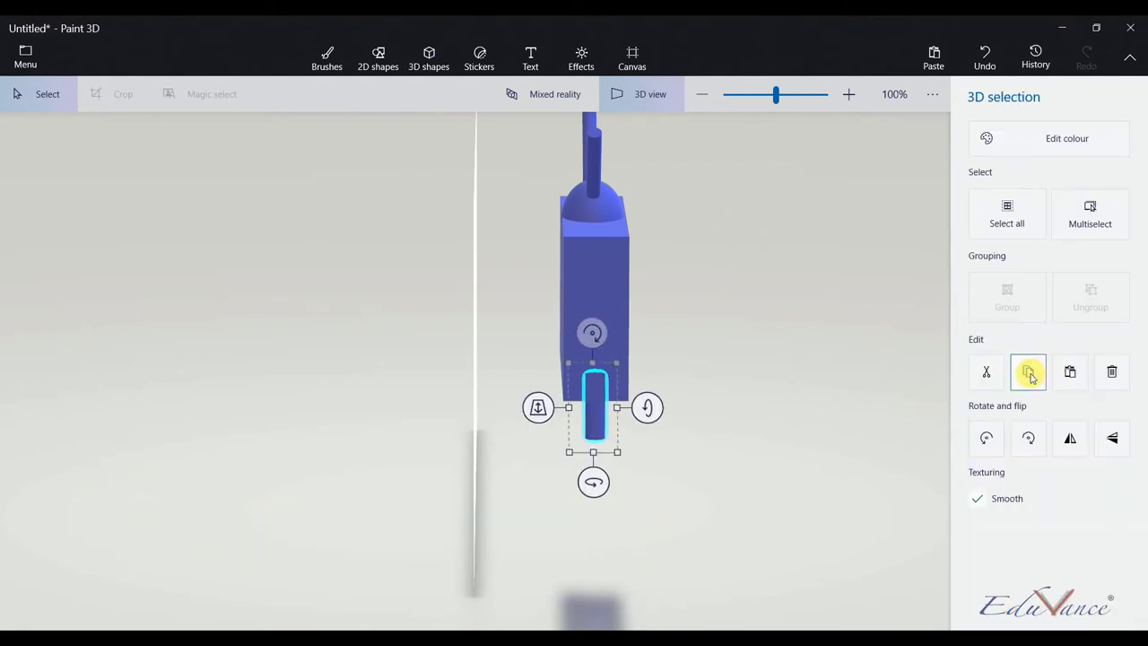
mouse_move(683, 213)
left_mouse_down()
mouse_move(574, 241)
mouse_move(404, 246)
mouse_move(248, 218)
mouse_move(233, 174)
left_mouse_up()
left_click(457, 424)
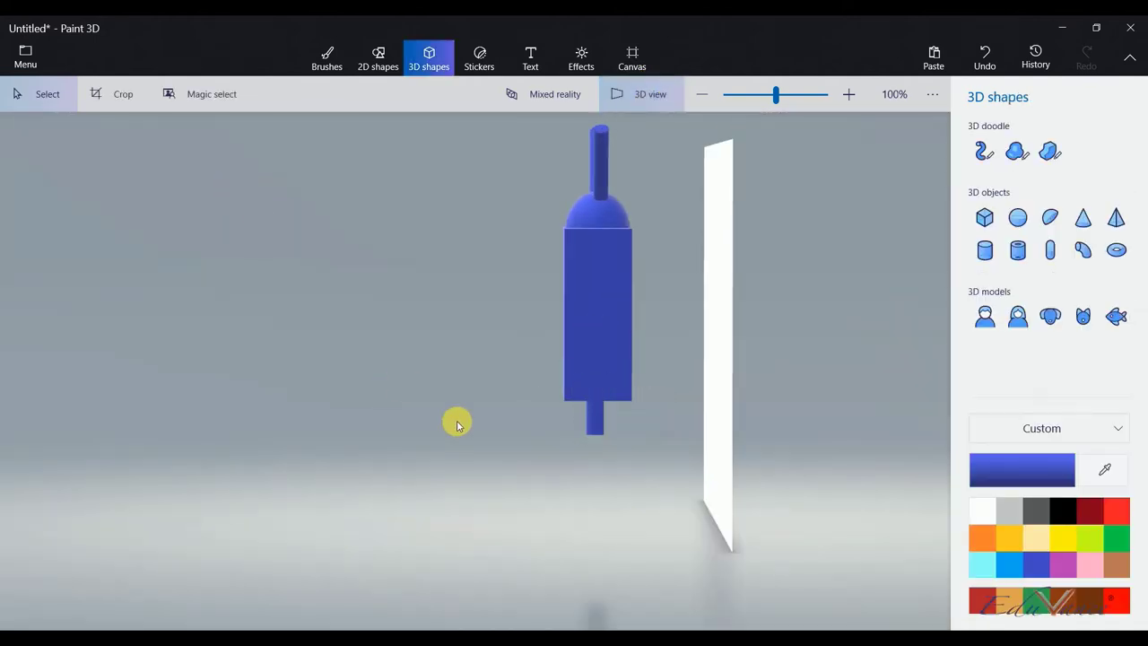
Move the pasted leg under the right end of the TV box in front view.
left_click(598, 424)
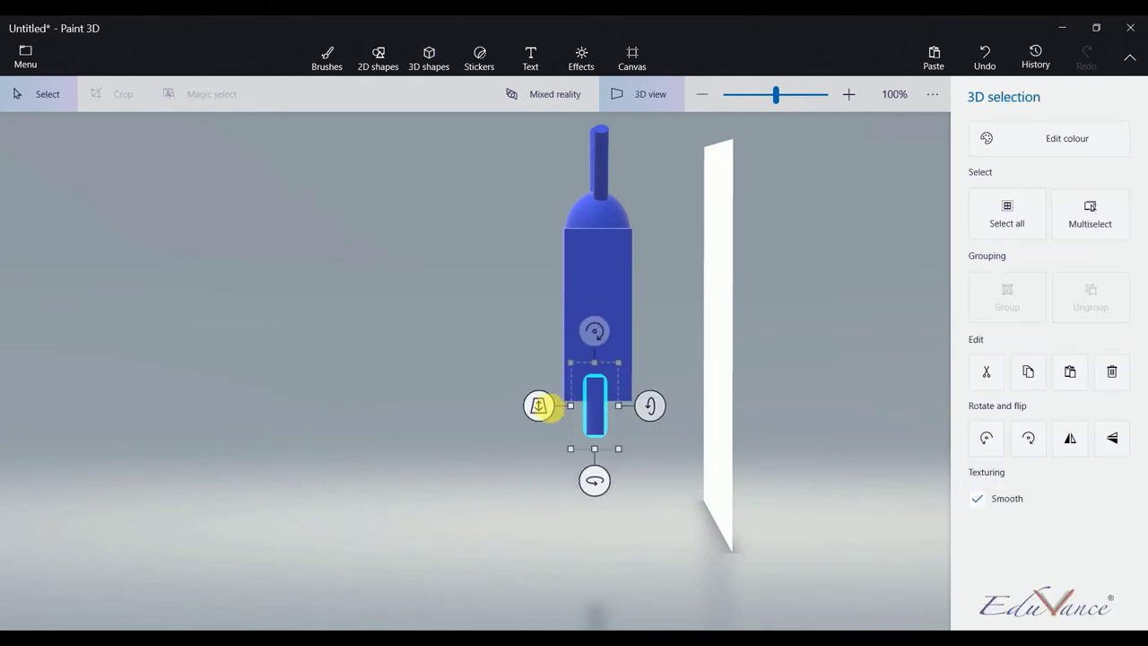
left_click_drag(583, 430, 598, 441)
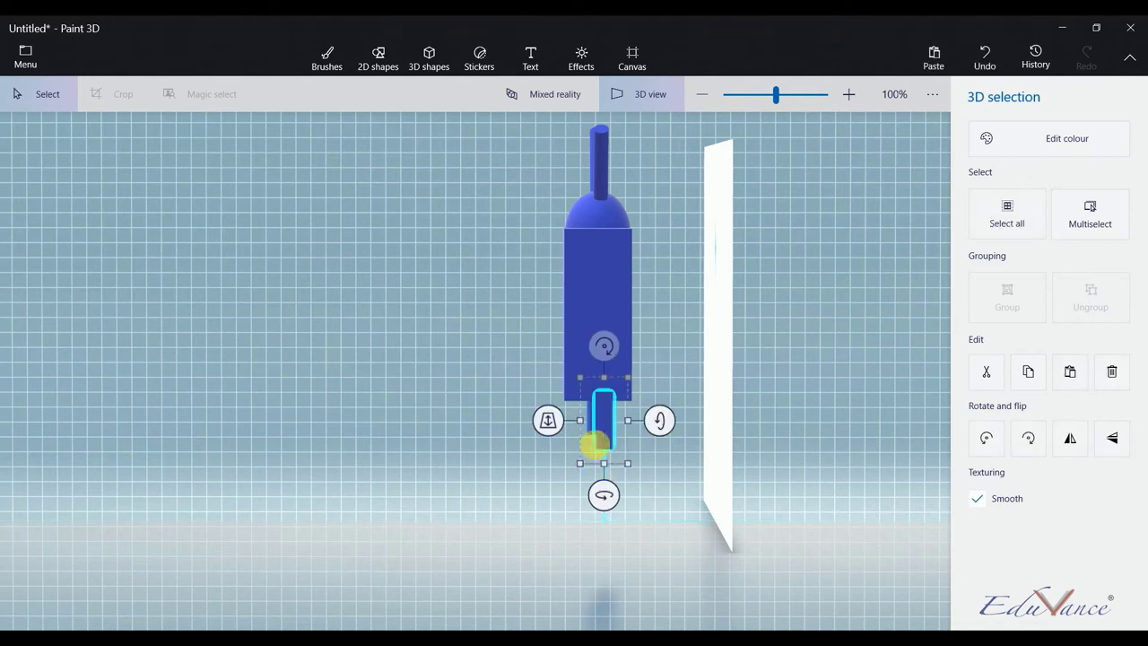
left_click_drag(672, 495, 763, 492)
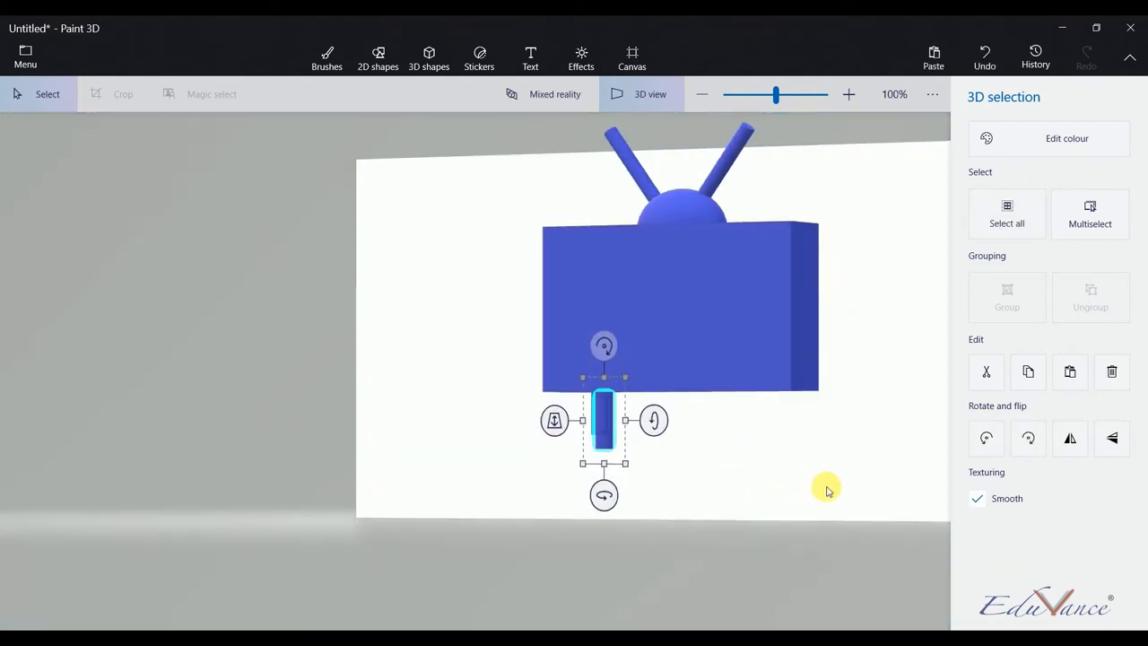
left_click_drag(624, 424, 782, 412)
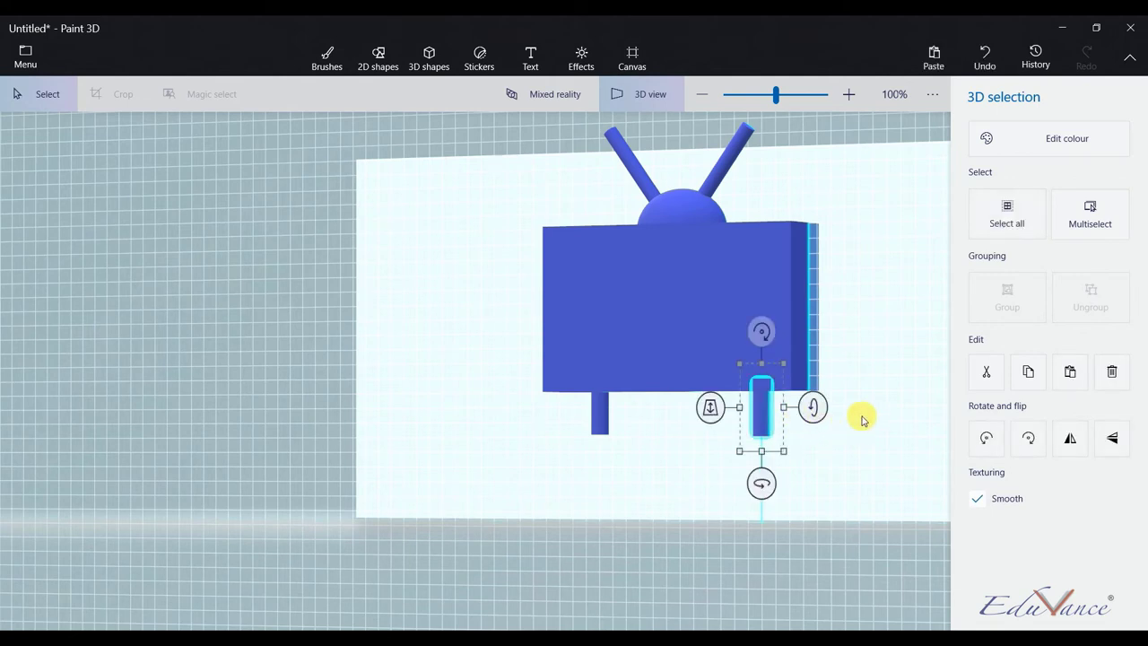
right_click(859, 418)
left_click(864, 383)
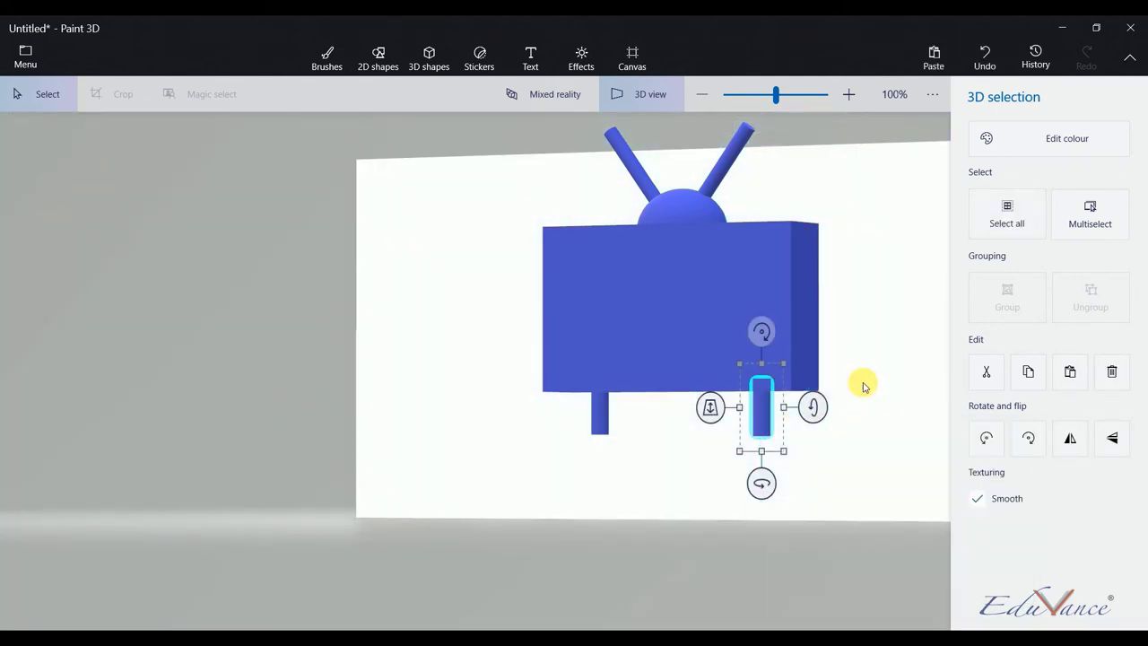
left_click(864, 384)
mouse_move(864, 382)
left_mouse_down()
mouse_move(695, 395)
mouse_move(710, 392)
left_mouse_up()
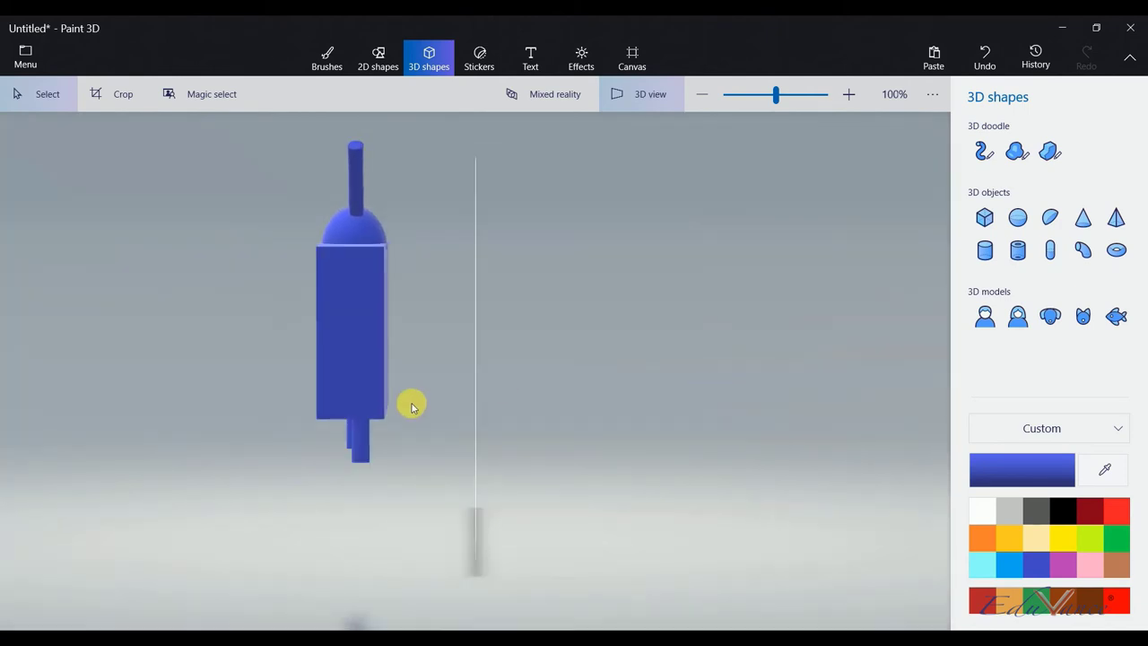
Align the second leg in depth with the first, then orbit back to front view.
left_click(356, 434)
left_click_drag(353, 439, 344, 438)
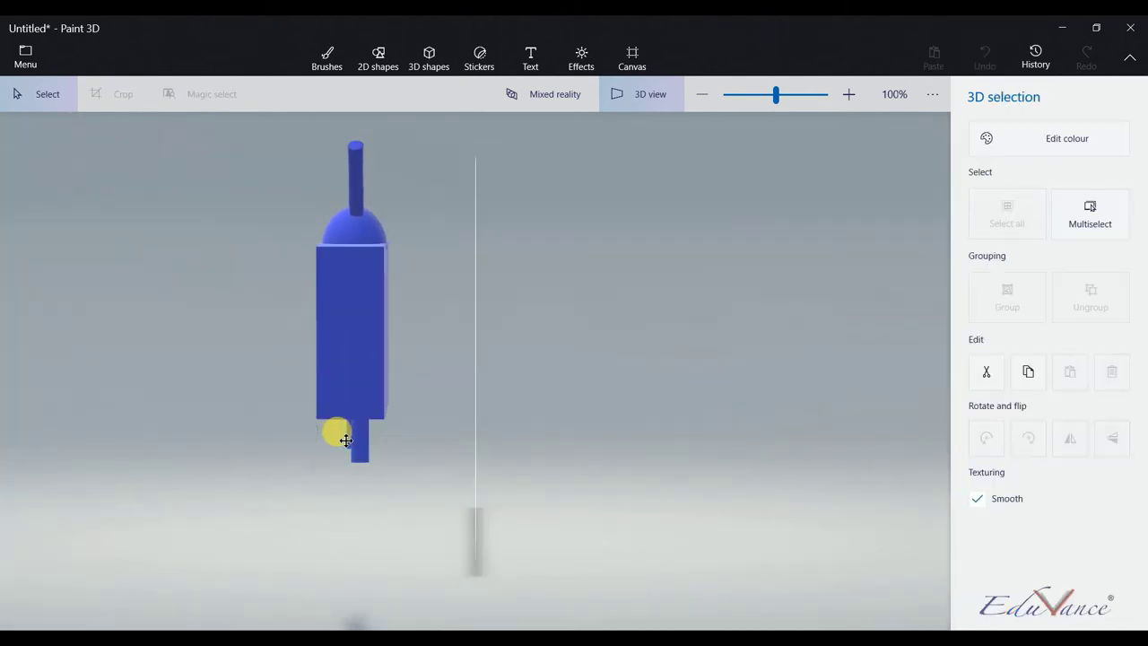
left_click(576, 438)
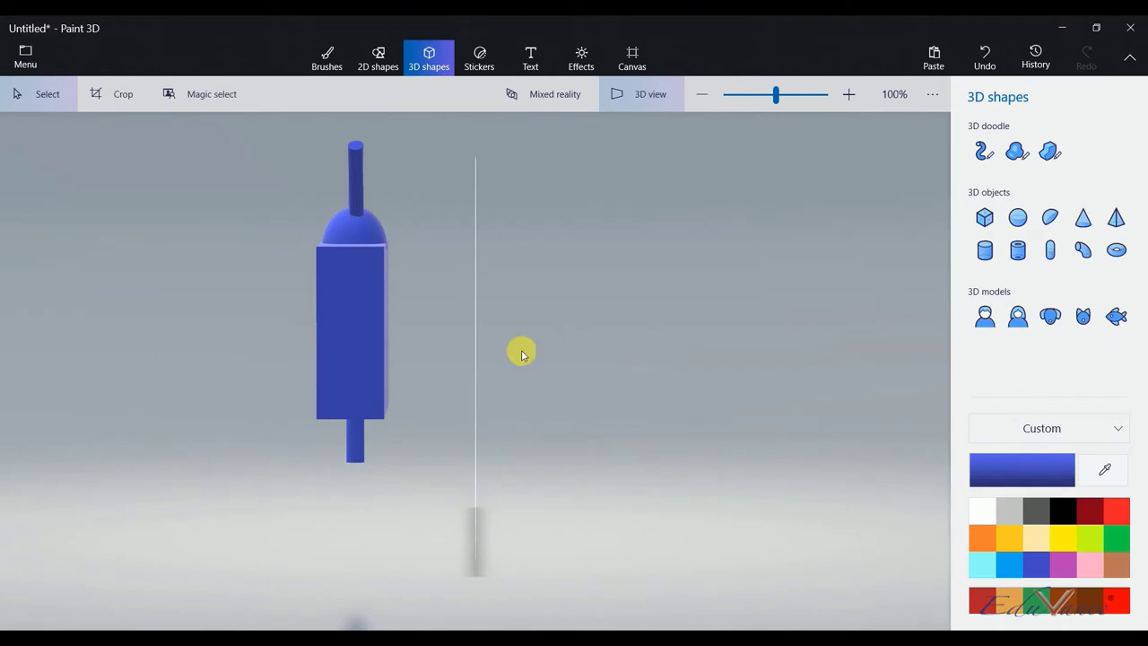
left_click(385, 231)
left_click(397, 231)
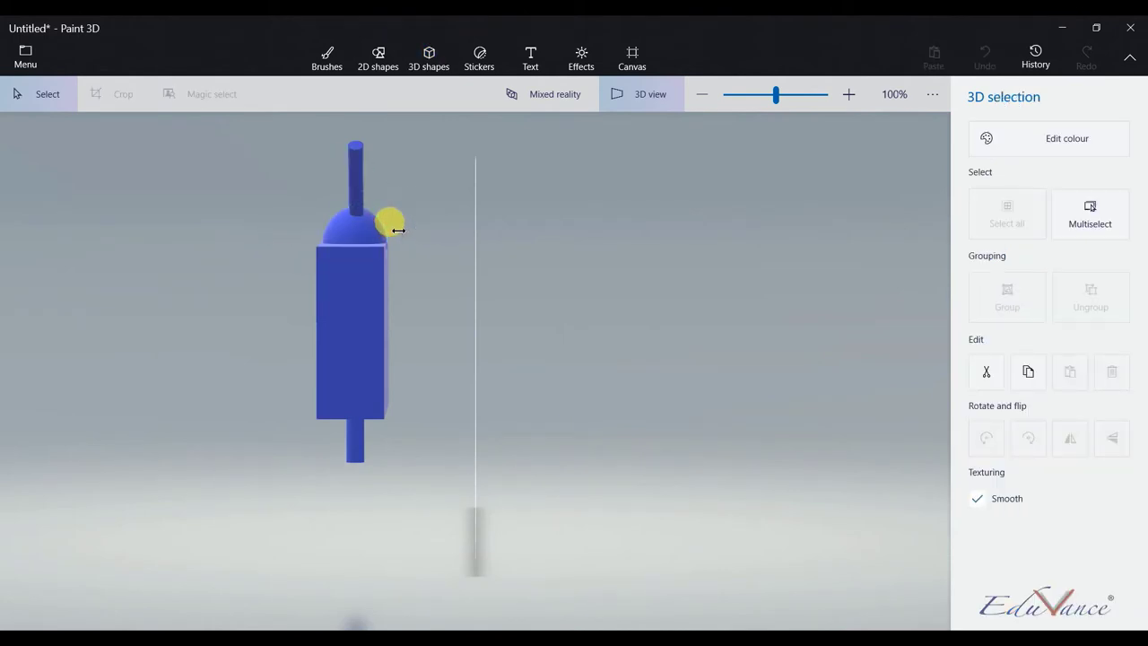
left_click(386, 224)
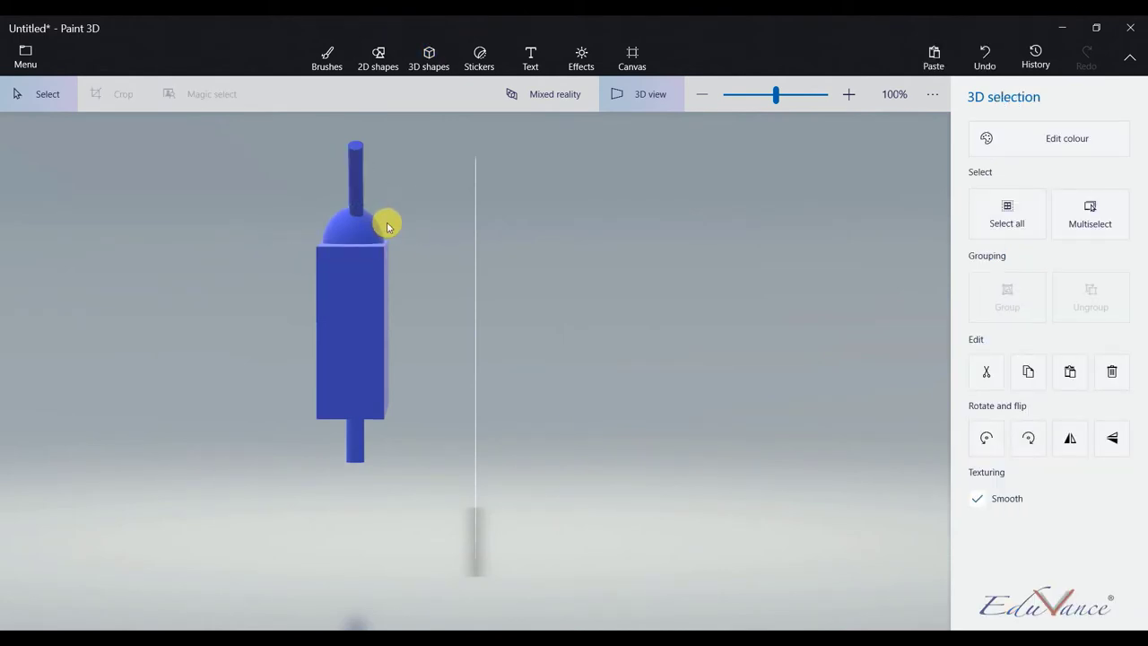
left_click(551, 259)
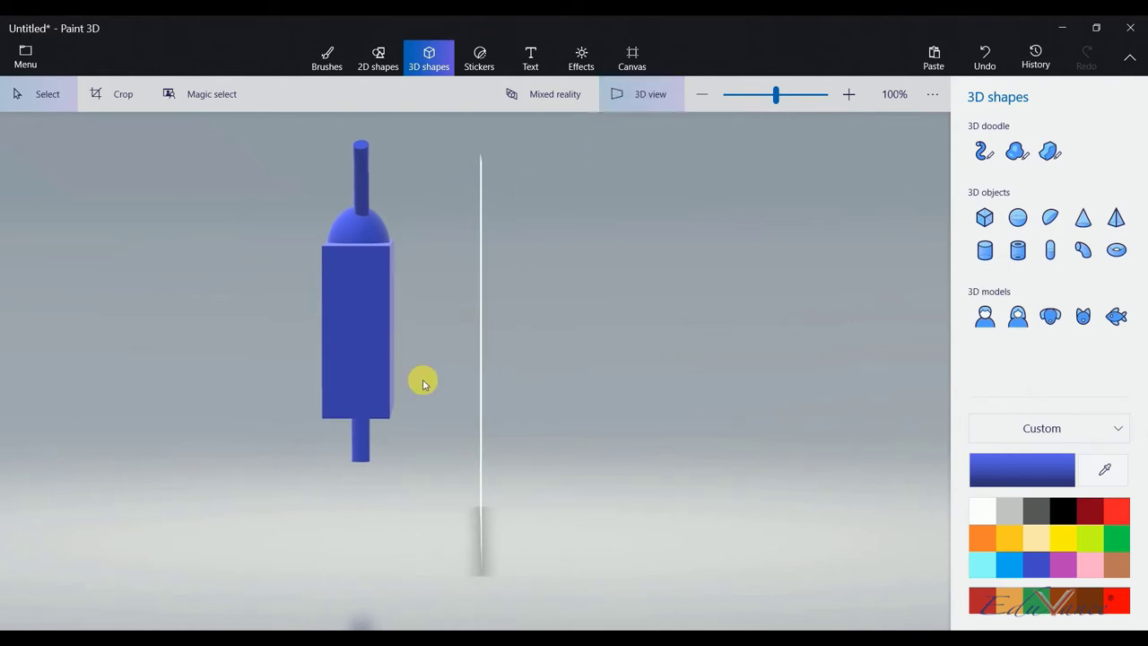
mouse_move(418, 380)
left_mouse_down()
mouse_move(512, 386)
mouse_move(653, 368)
mouse_move(643, 365)
mouse_move(649, 377)
left_mouse_up()
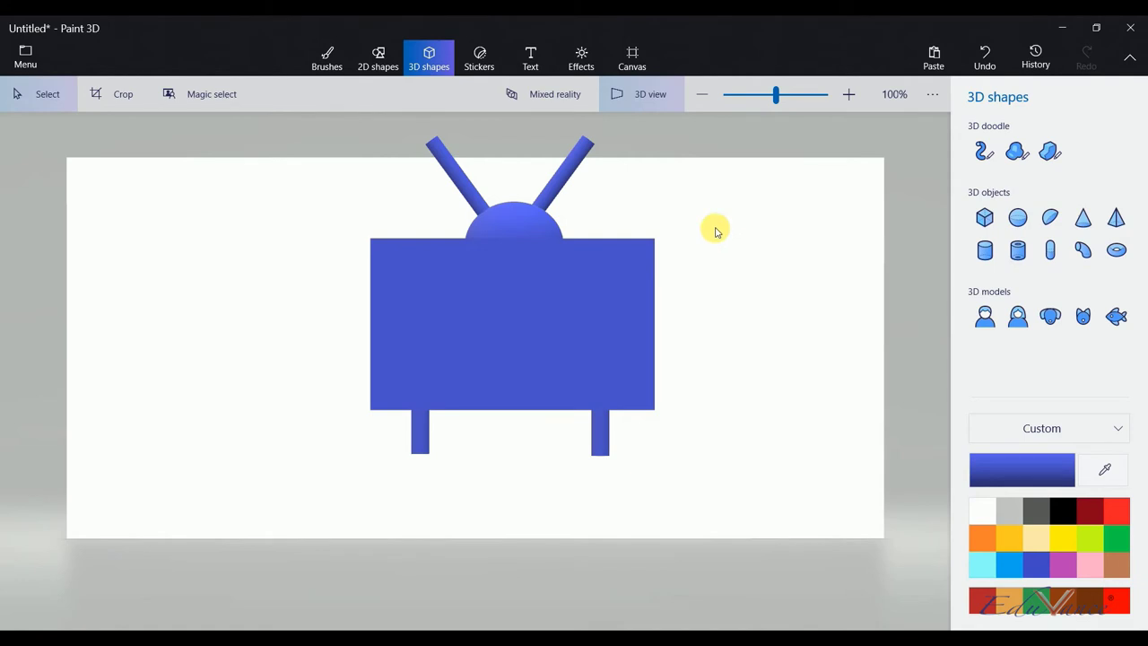
Turn off the 3D perspective view for a flat front view and clear selections.
left_click(618, 90)
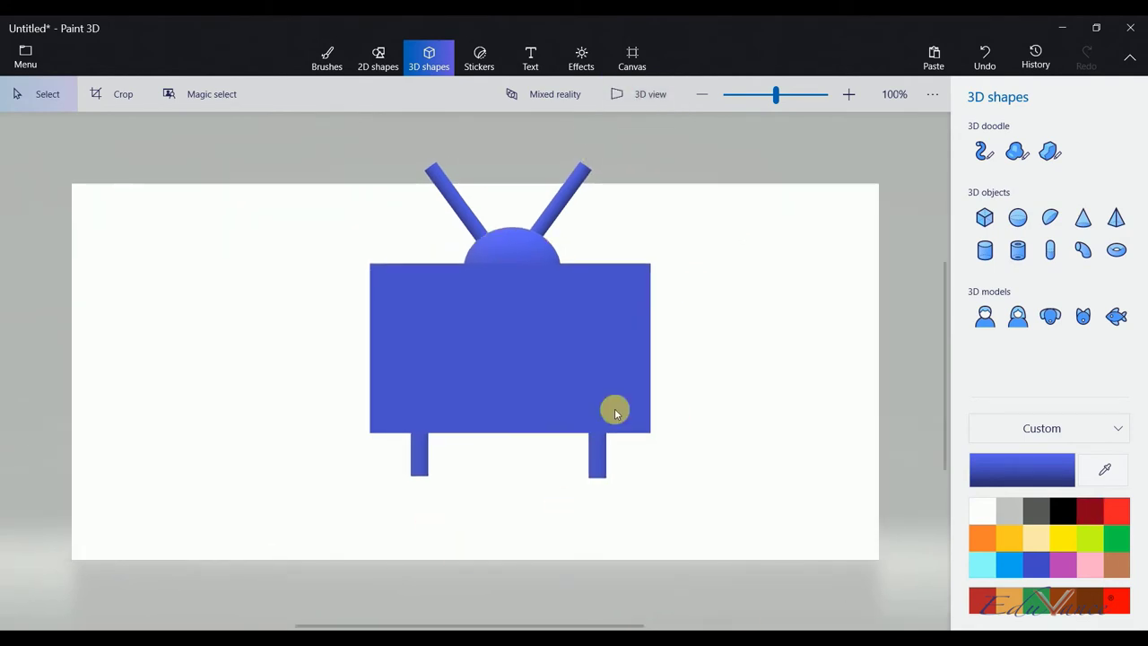
left_click(463, 216)
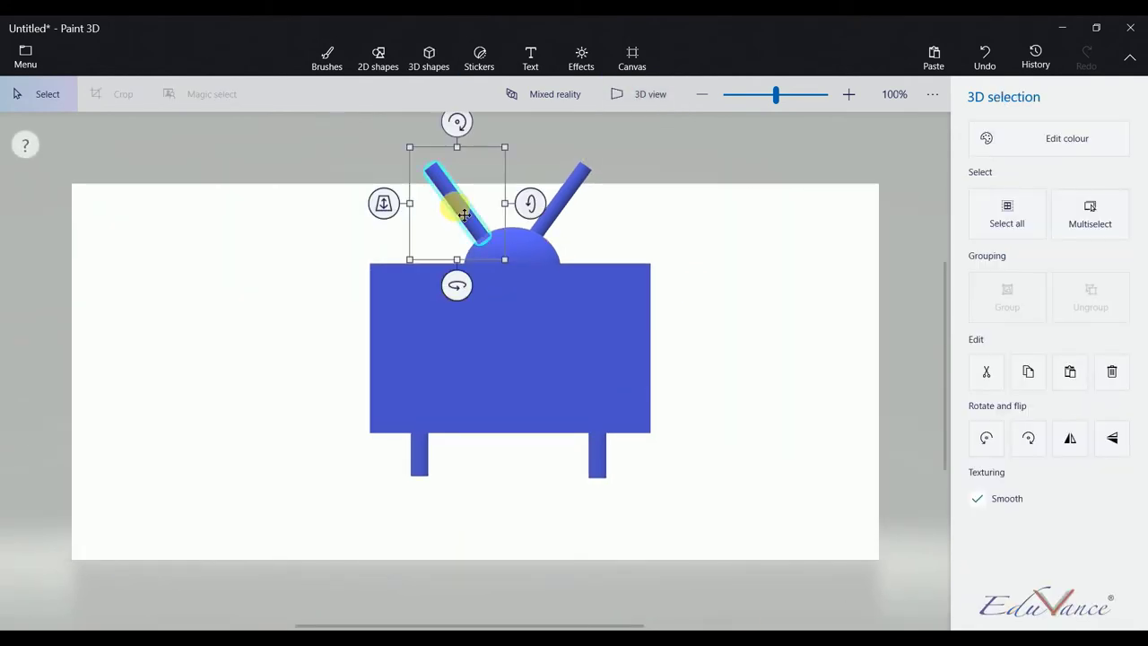
key("ctrl")
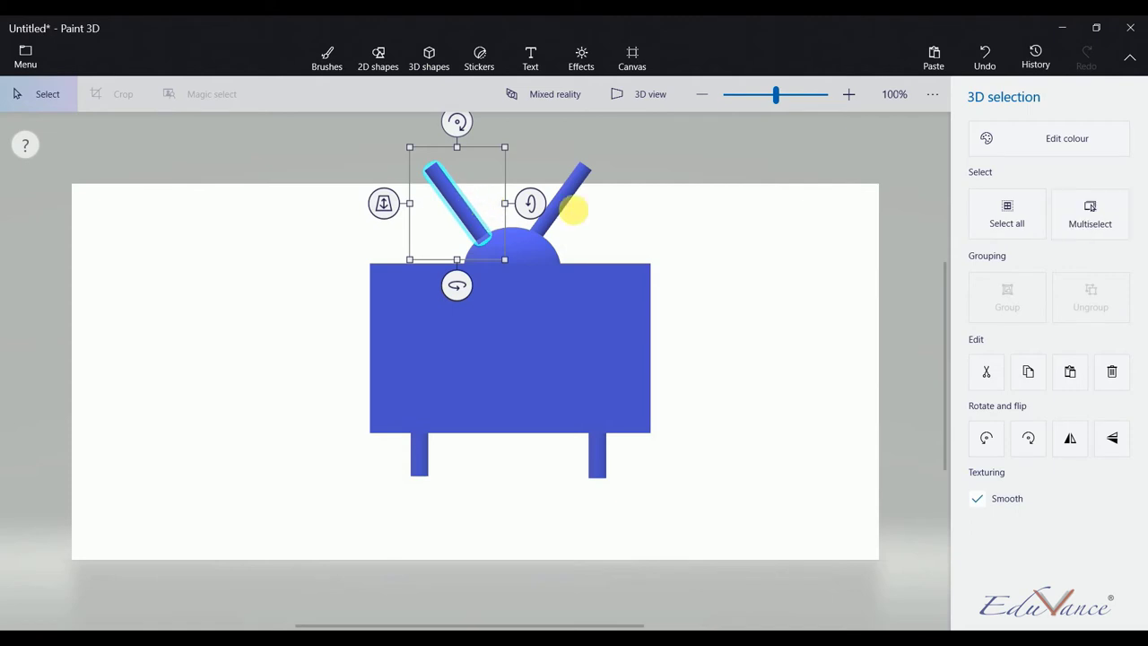
left_click(864, 320)
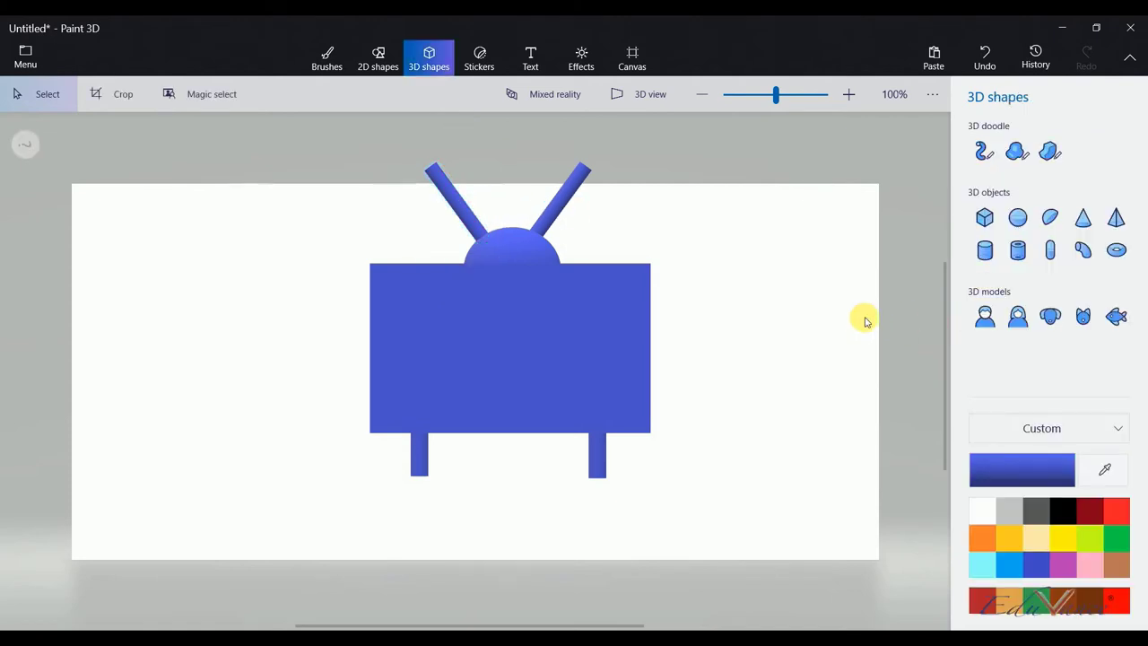
Add a small cylinder beside the TV and shorten it into a flat block.
left_click(985, 251)
left_click(757, 326)
left_click_drag(758, 388, 756, 389)
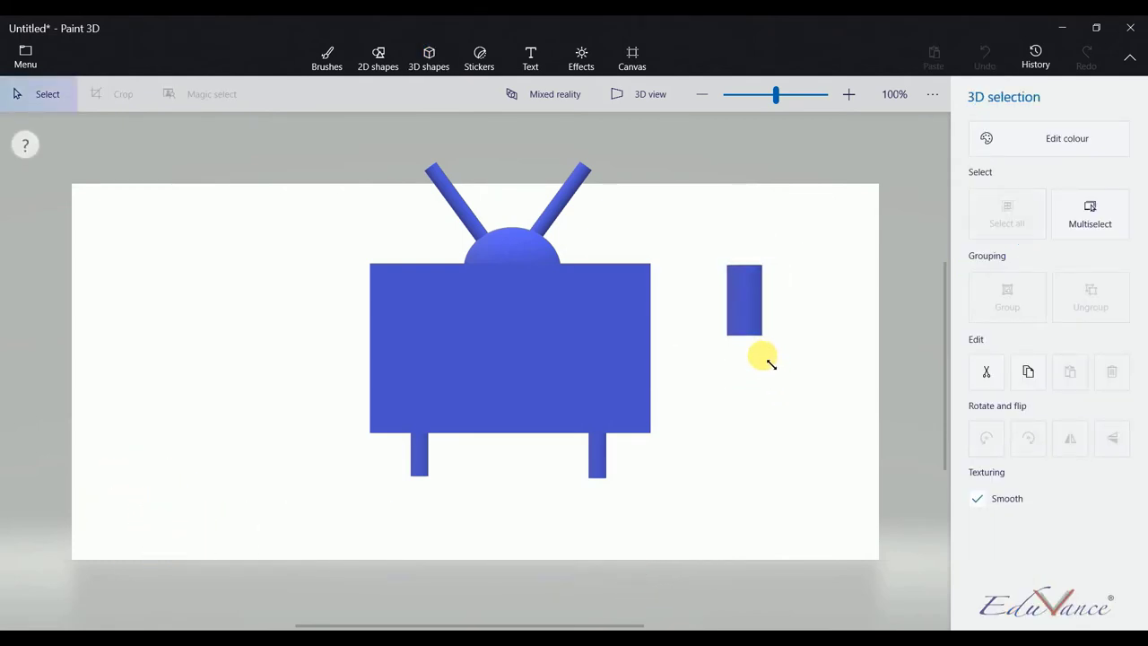
mouse_move(753, 350)
left_mouse_down()
mouse_move(763, 289)
mouse_move(795, 287)
mouse_move(796, 277)
mouse_move(780, 333)
left_mouse_up()
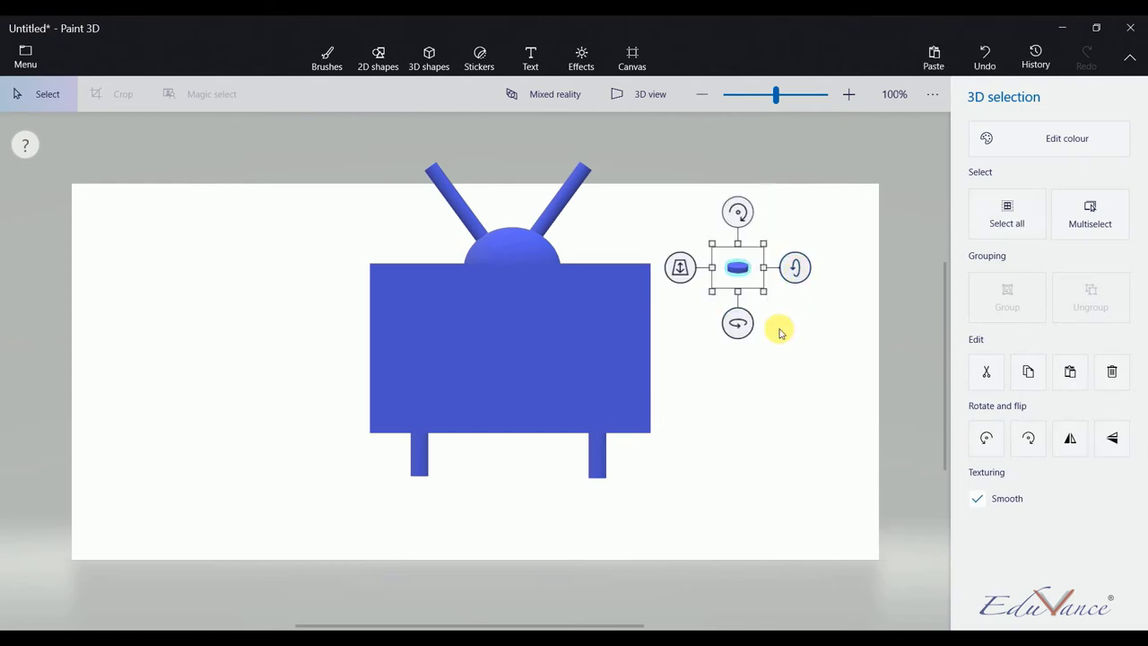
Rotate the flat cylinder so its round face points forward as a disc.
left_click_drag(795, 267, 778, 311)
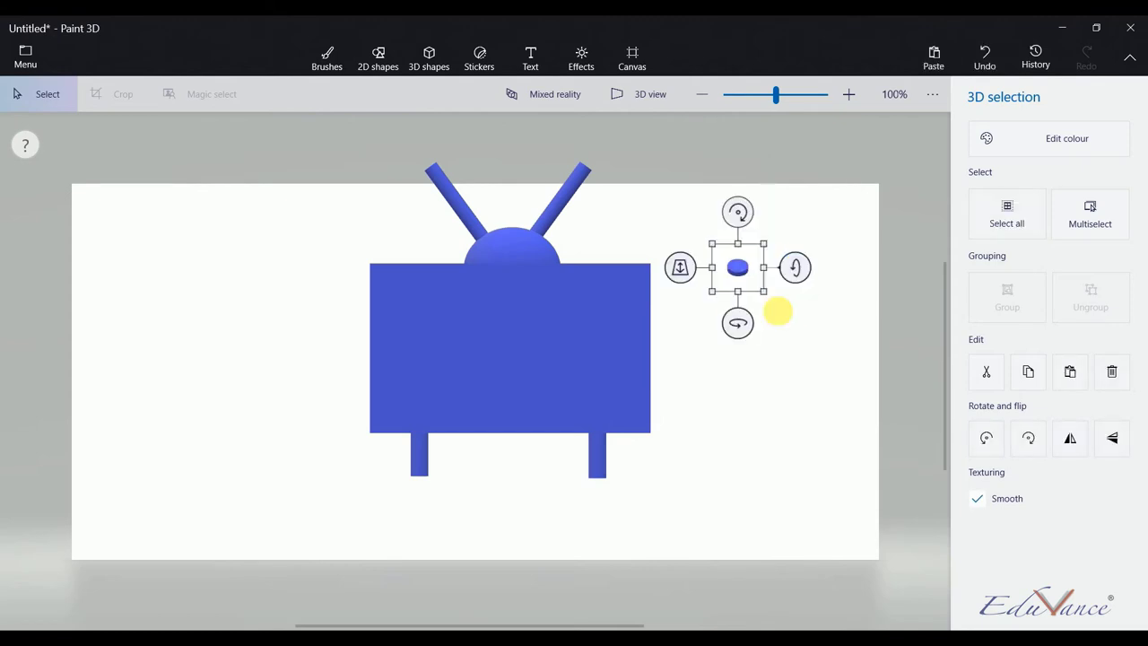
mouse_move(796, 269)
left_mouse_down()
mouse_move(795, 298)
mouse_move(795, 275)
mouse_move(780, 300)
mouse_move(795, 274)
left_mouse_up()
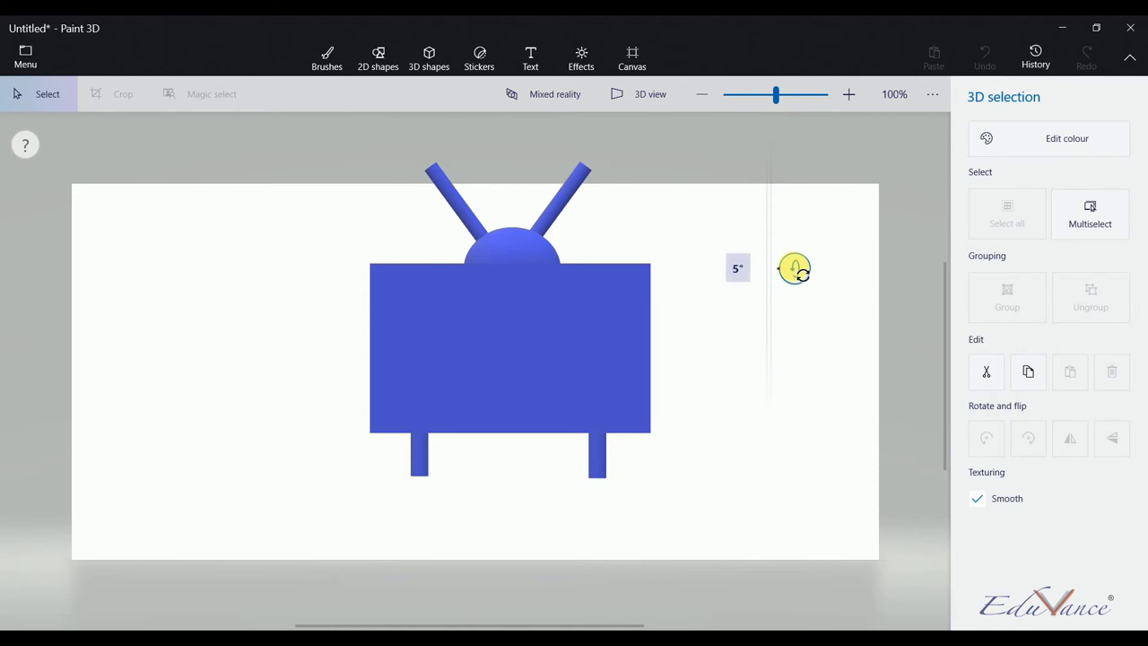
left_click_drag(795, 269, 795, 320)
left_click(799, 315)
left_click(737, 267)
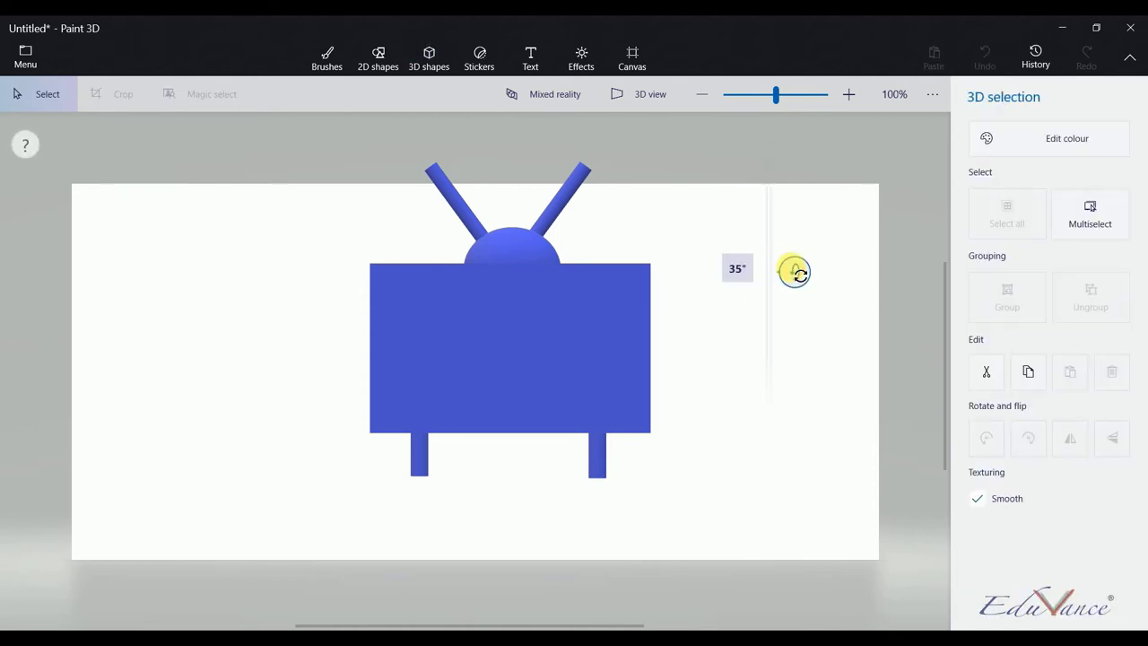
left_click(761, 287)
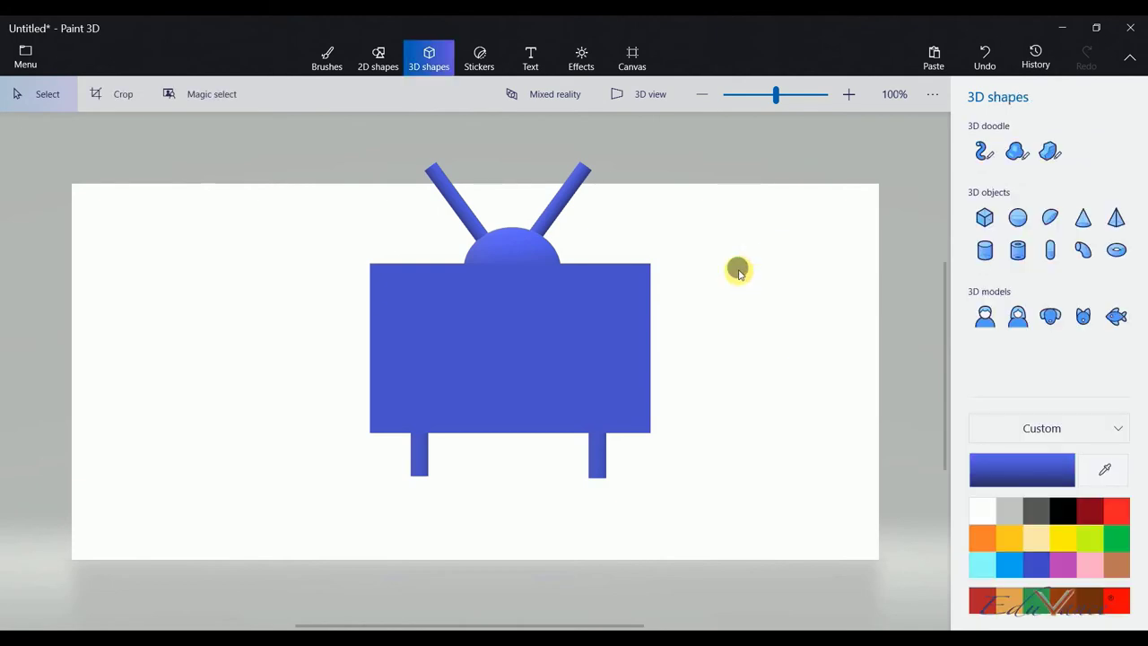
left_click(738, 269)
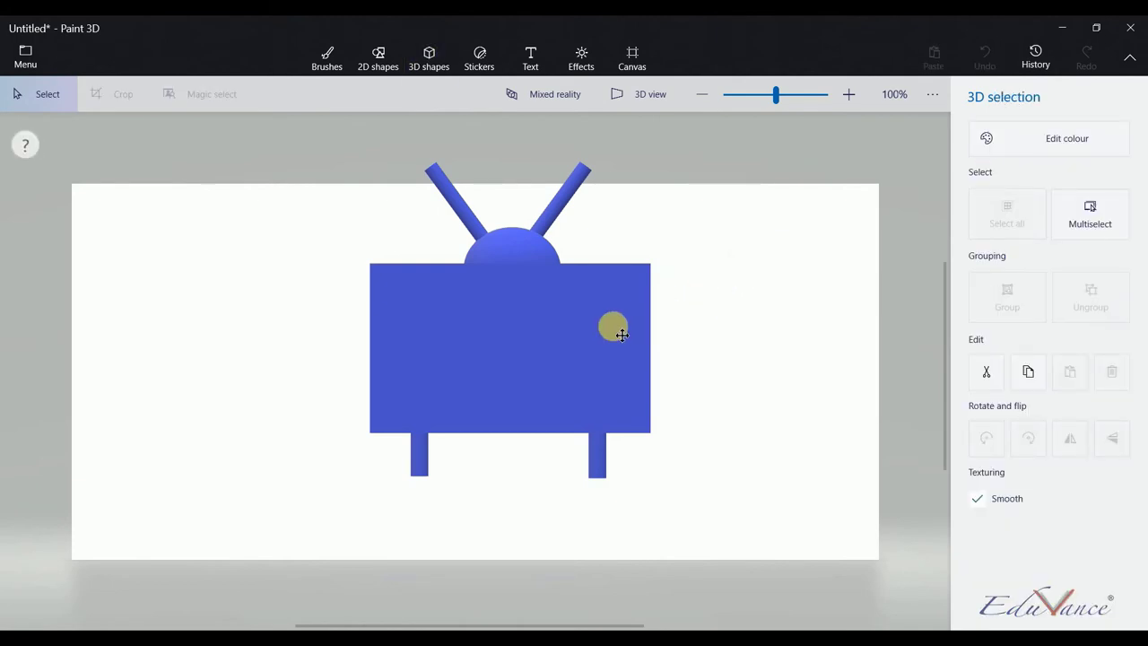
Move the disc just right of the TV body and colour it black.
left_click_drag(746, 279, 692, 321)
left_click(1069, 141)
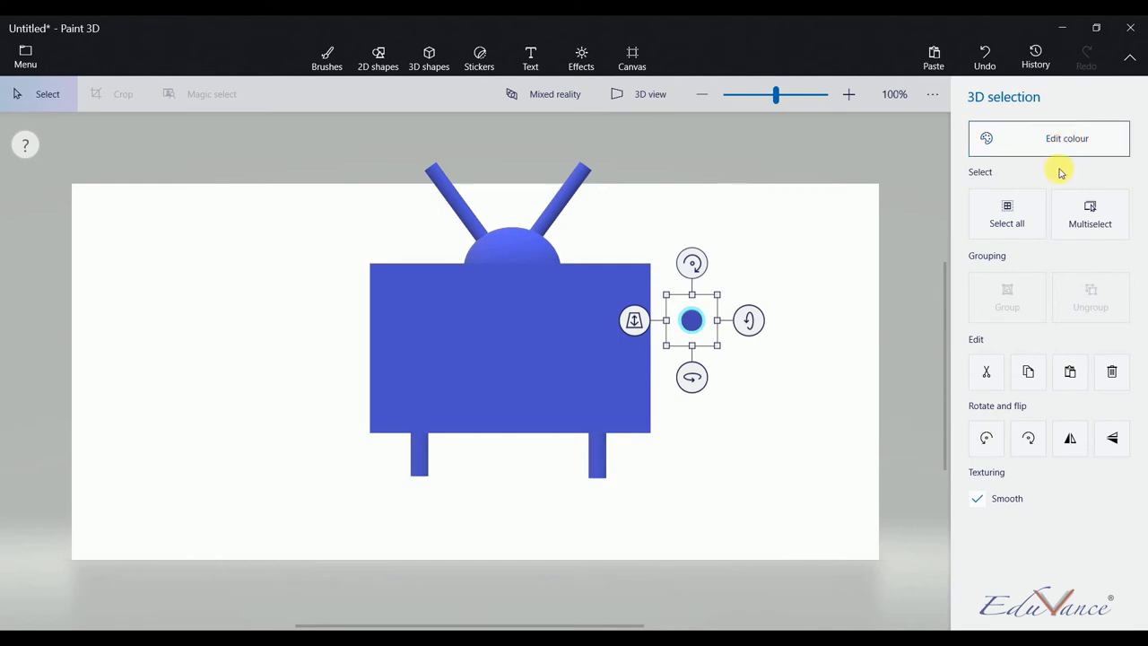
left_click(870, 249)
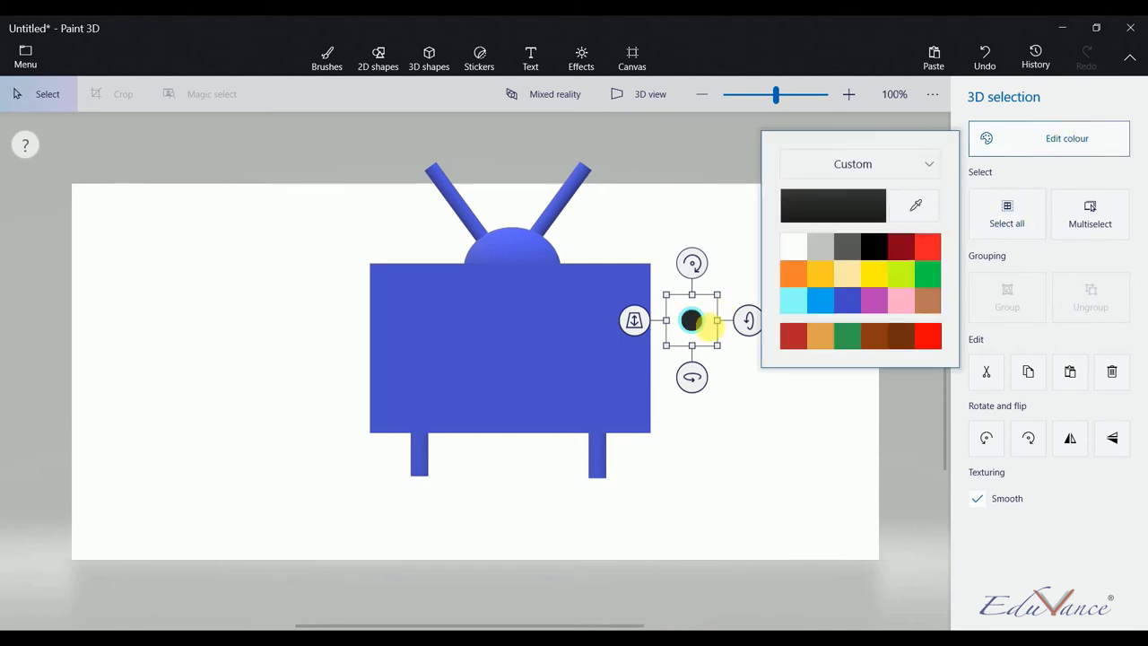
left_click(701, 263)
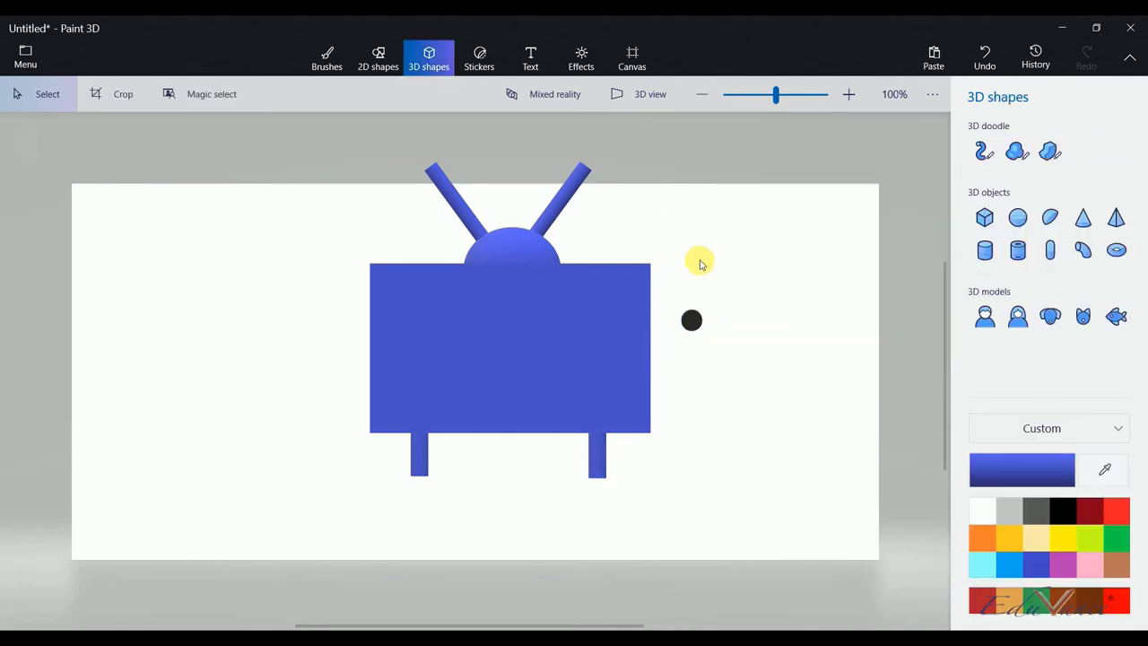
Paste two copies of the black disc.
left_click(690, 320)
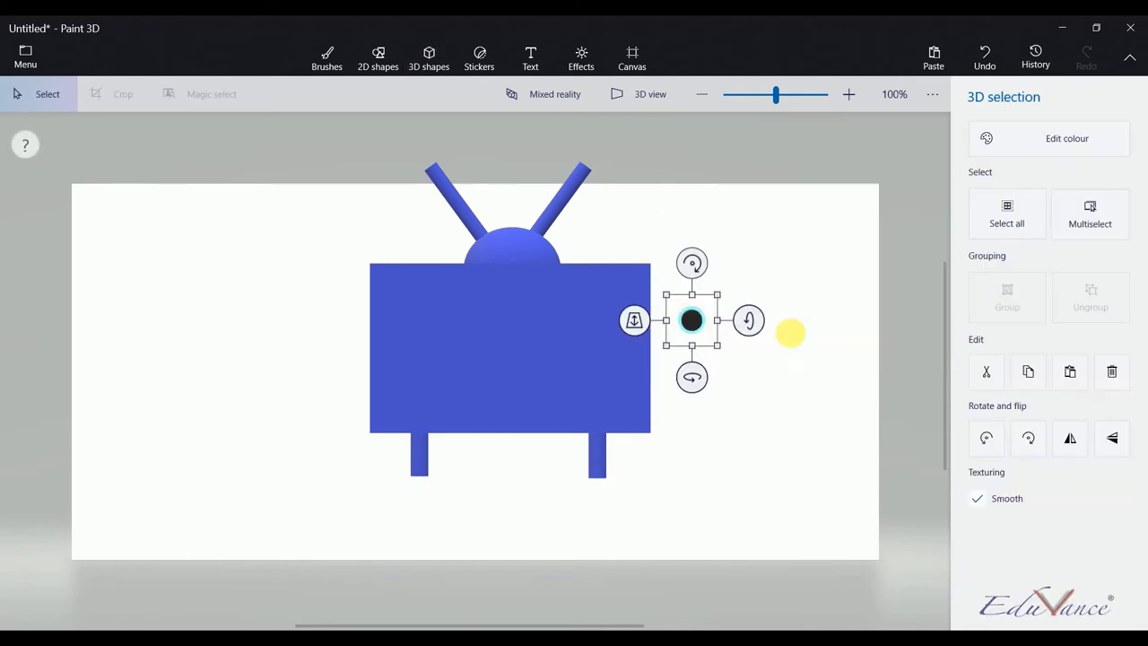
left_click(1068, 378)
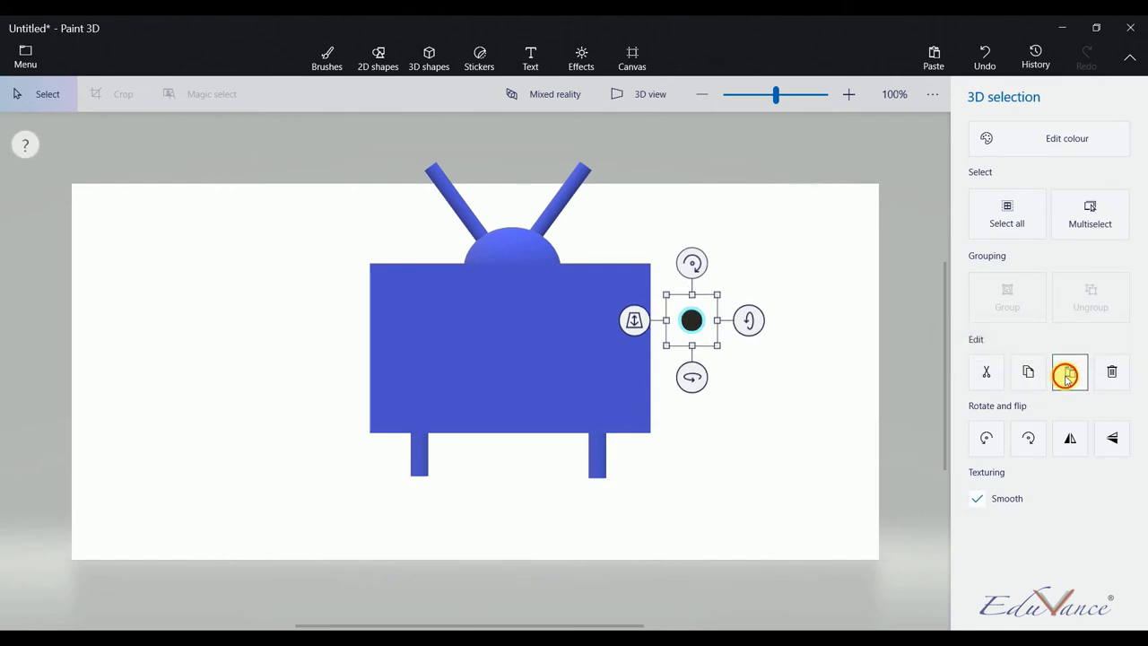
left_click(1068, 379)
Paste another disc and place it on the TV body, pulled in front of it.
left_click(1068, 379)
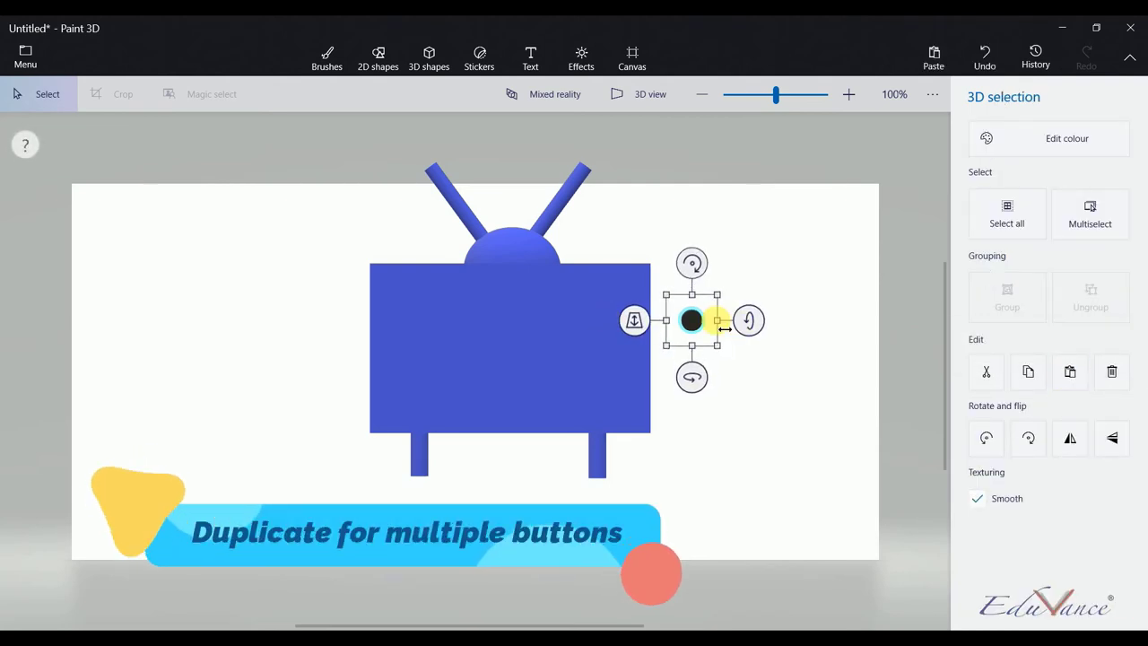
mouse_move(700, 330)
left_mouse_down()
mouse_move(579, 354)
mouse_move(725, 451)
mouse_move(697, 458)
mouse_move(631, 440)
mouse_move(658, 455)
mouse_move(595, 489)
left_mouse_up()
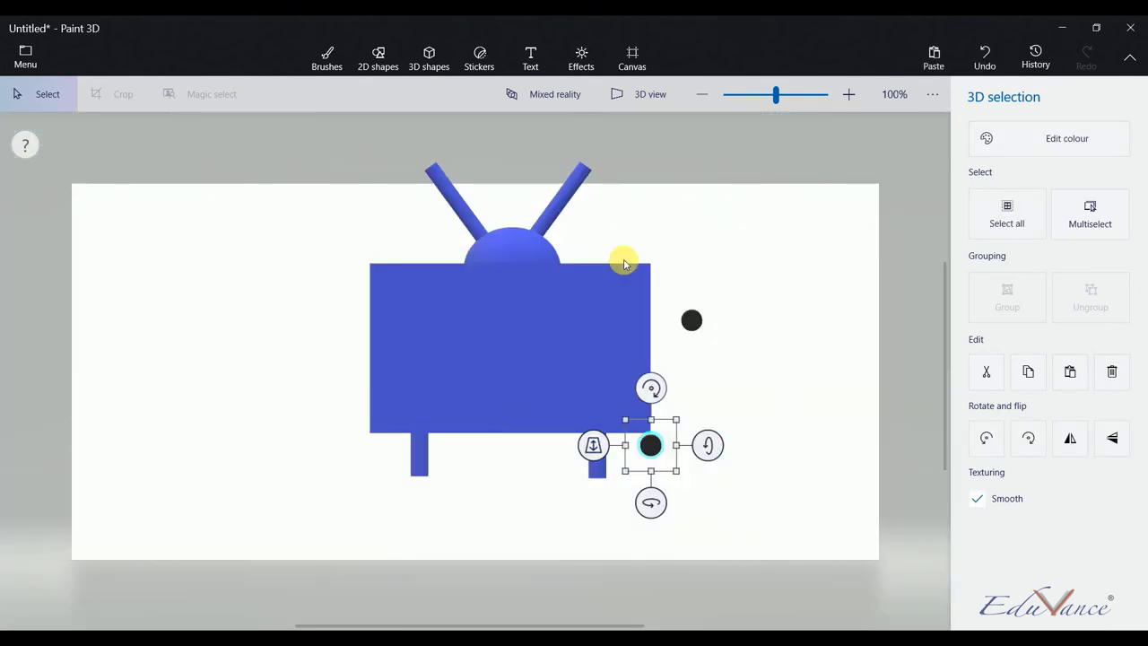
left_click_drag(655, 465, 583, 375)
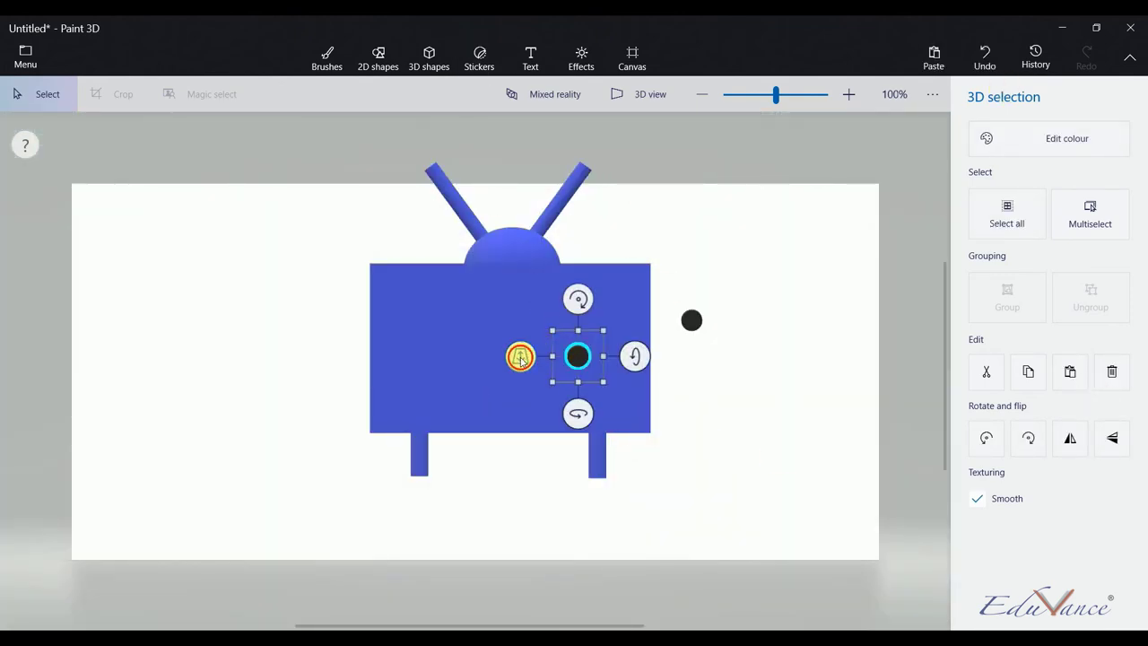
left_click_drag(520, 358, 526, 343)
left_click(692, 318)
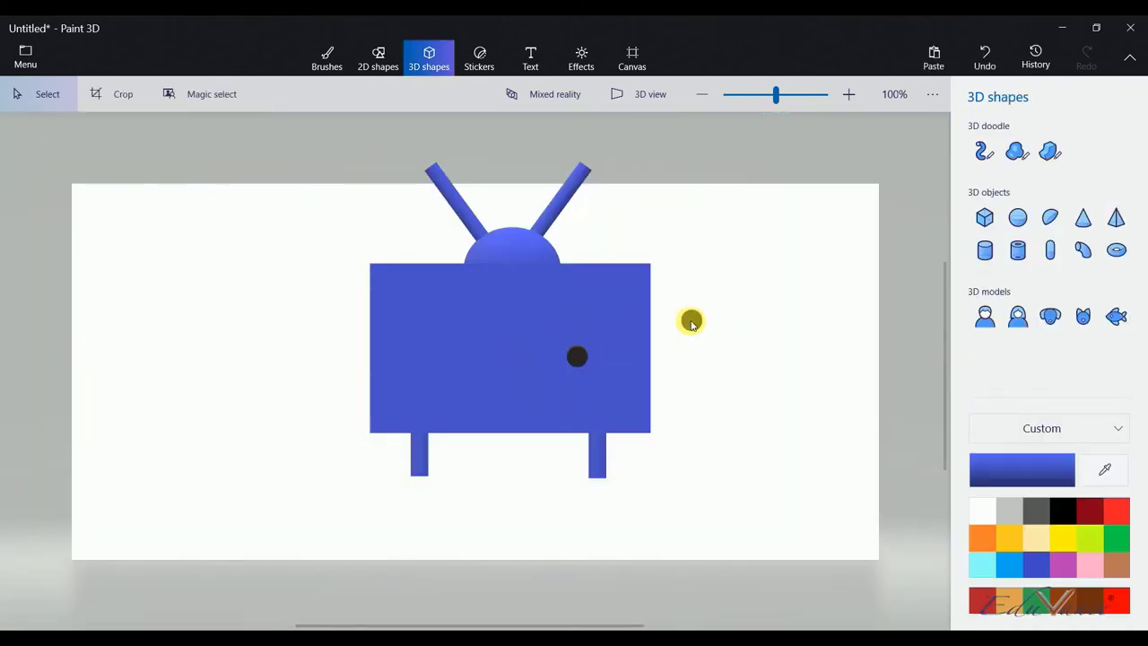
Place a second black dot right of the first button, in front of the body.
left_click_drag(691, 319, 696, 392)
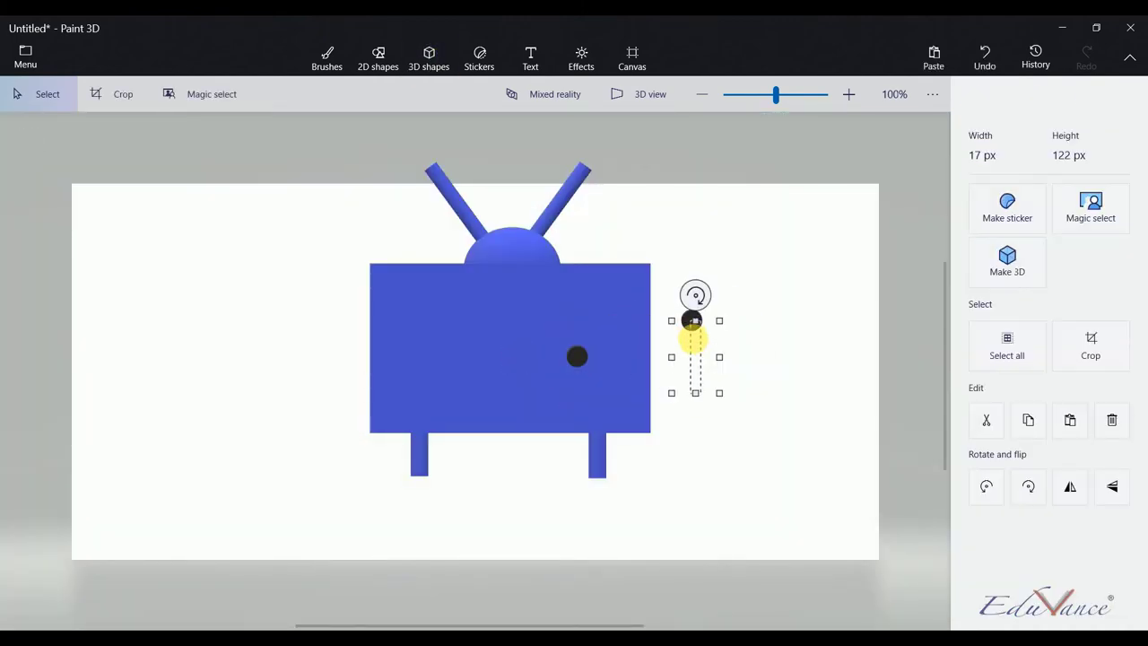
left_click(692, 320)
left_click(613, 360)
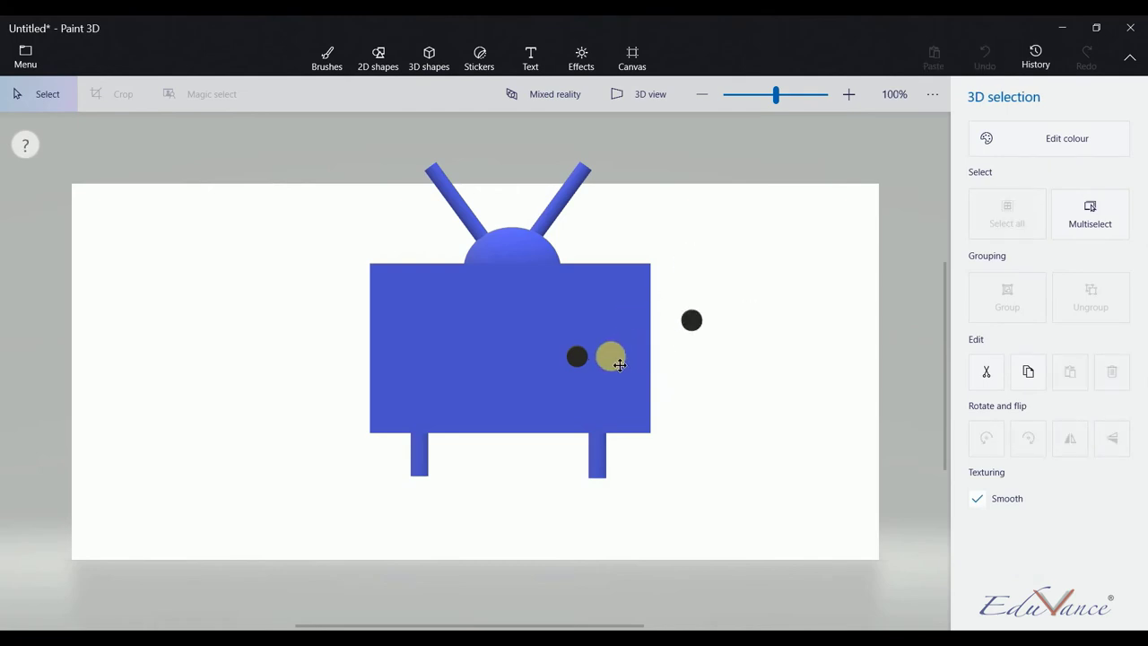
left_click_drag(697, 404, 538, 315)
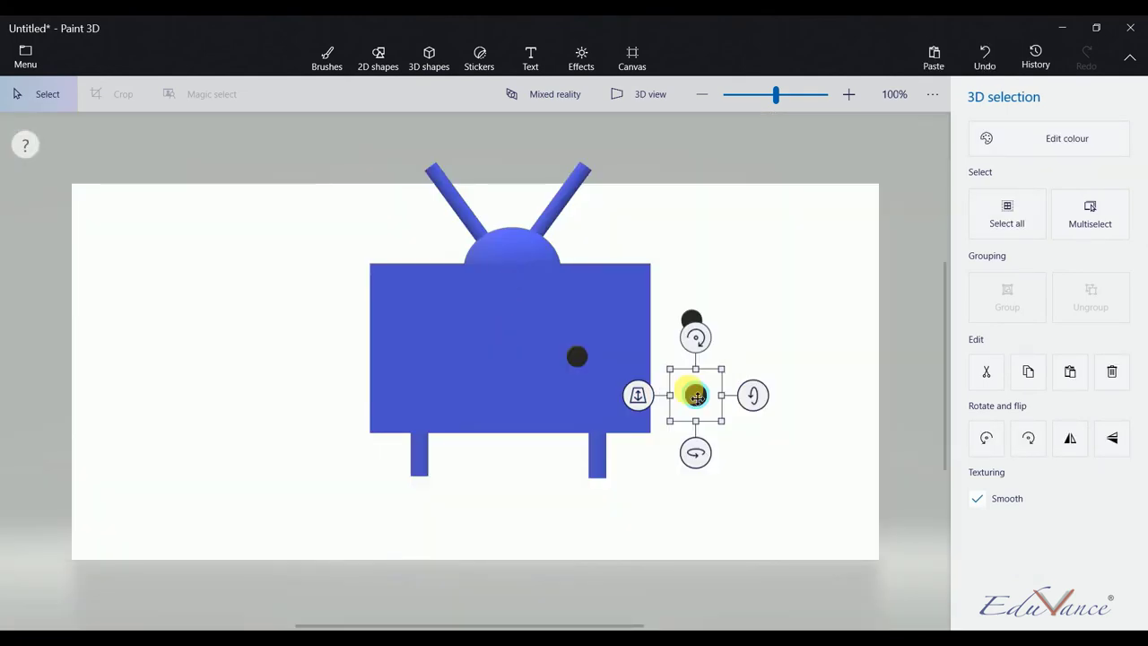
left_click_drag(697, 397, 576, 342)
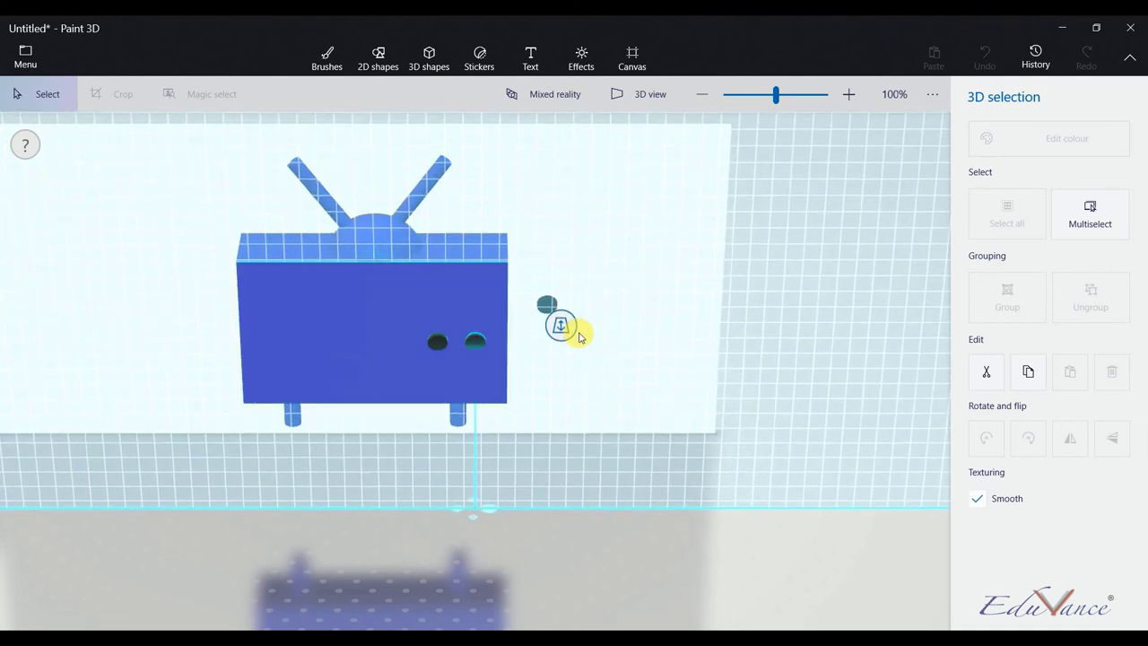
left_click_drag(577, 343, 538, 337)
left_click_drag(622, 364, 631, 364)
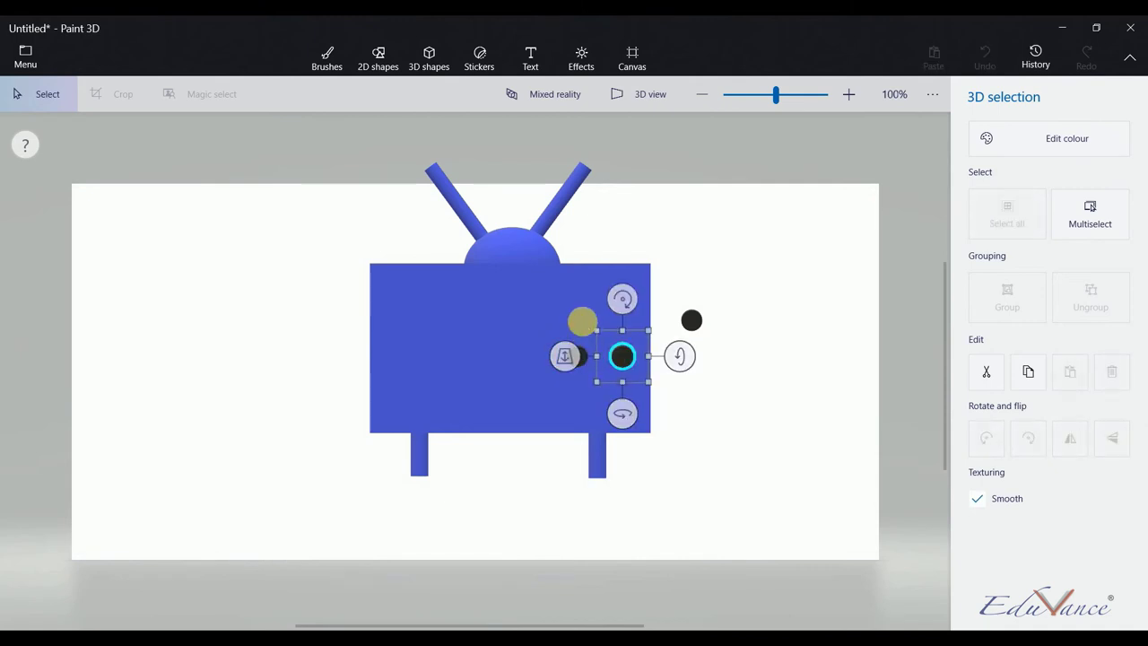
left_click(575, 306)
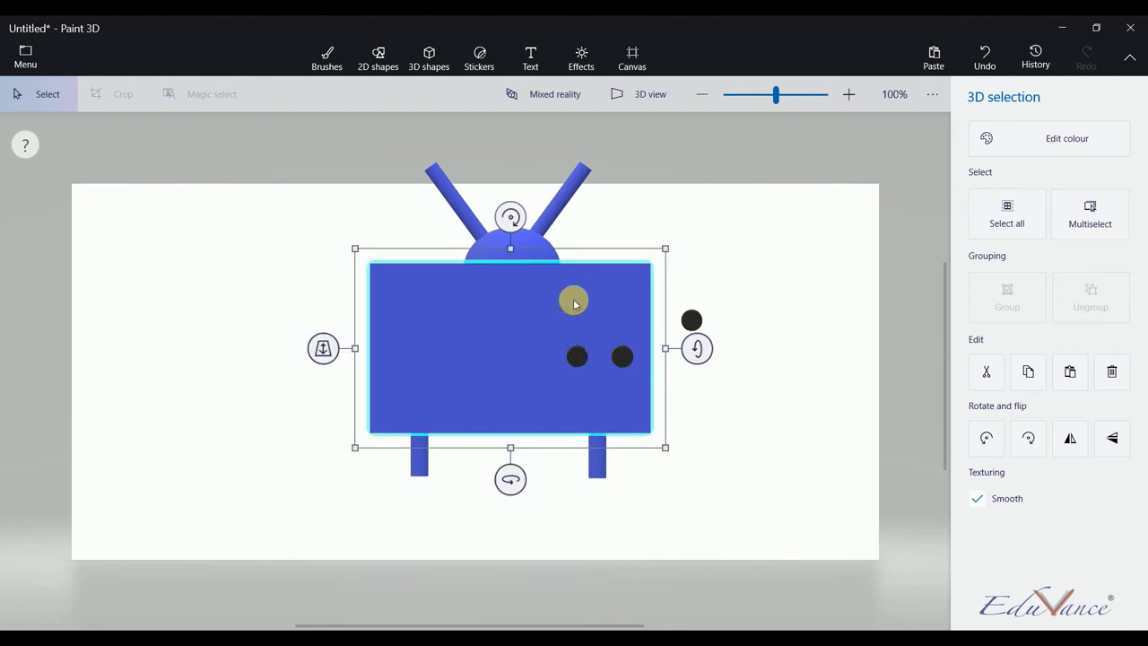
left_click(583, 367)
left_click_drag(579, 360, 580, 358)
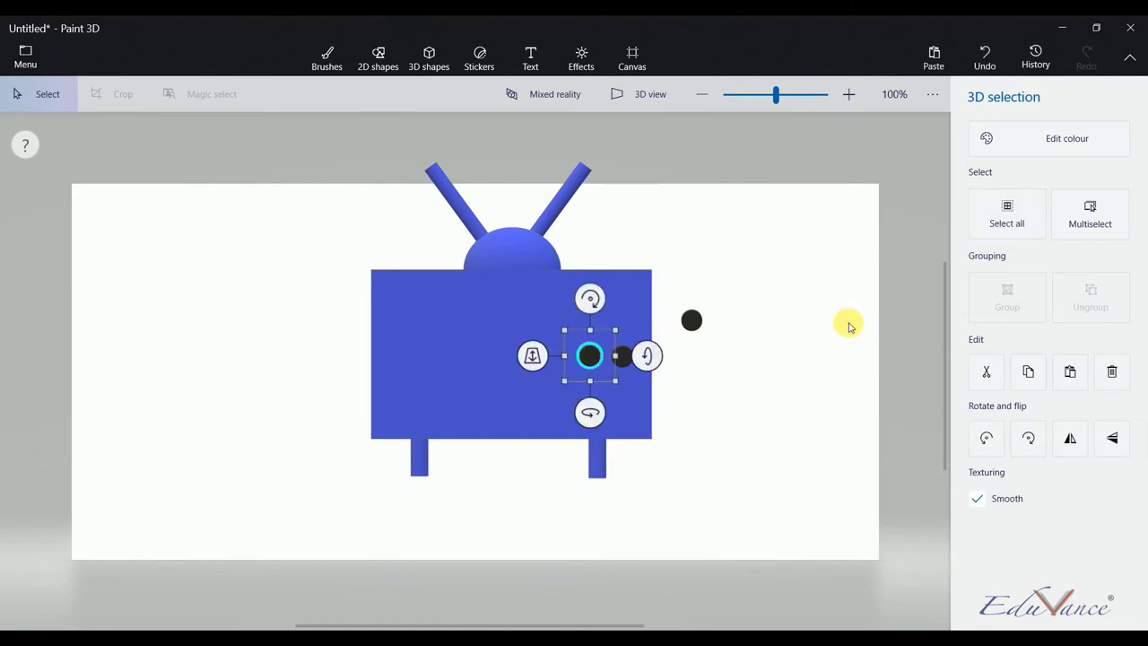
Position a third black dot below the first button, in front of the body.
left_click(754, 307)
left_click(690, 322)
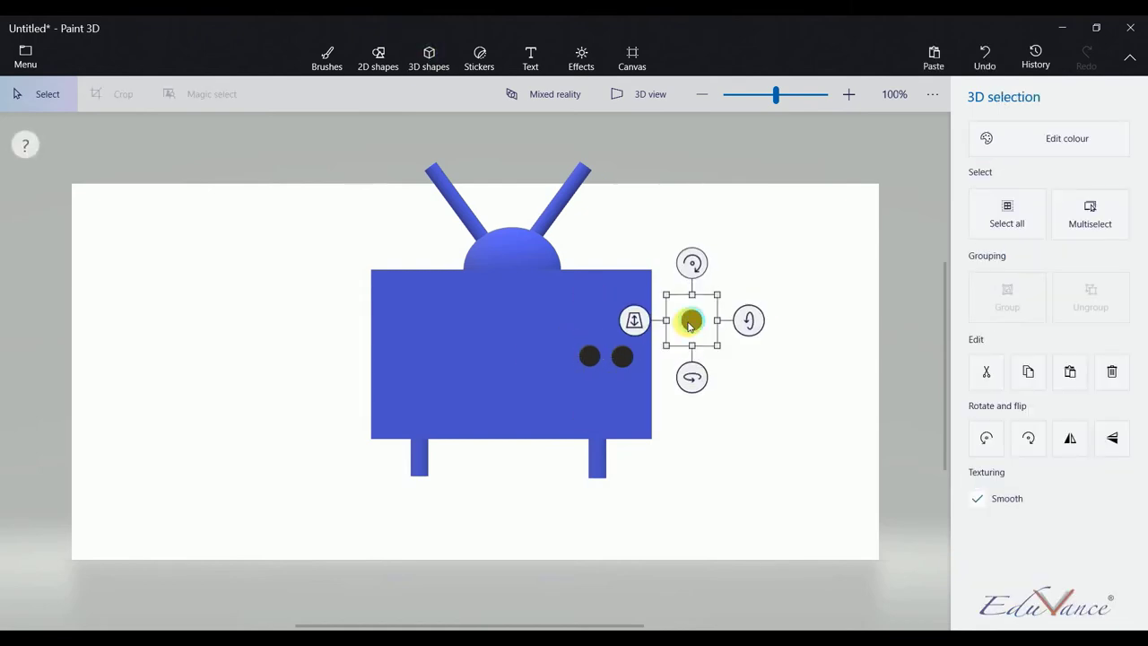
left_click_drag(635, 320, 633, 423)
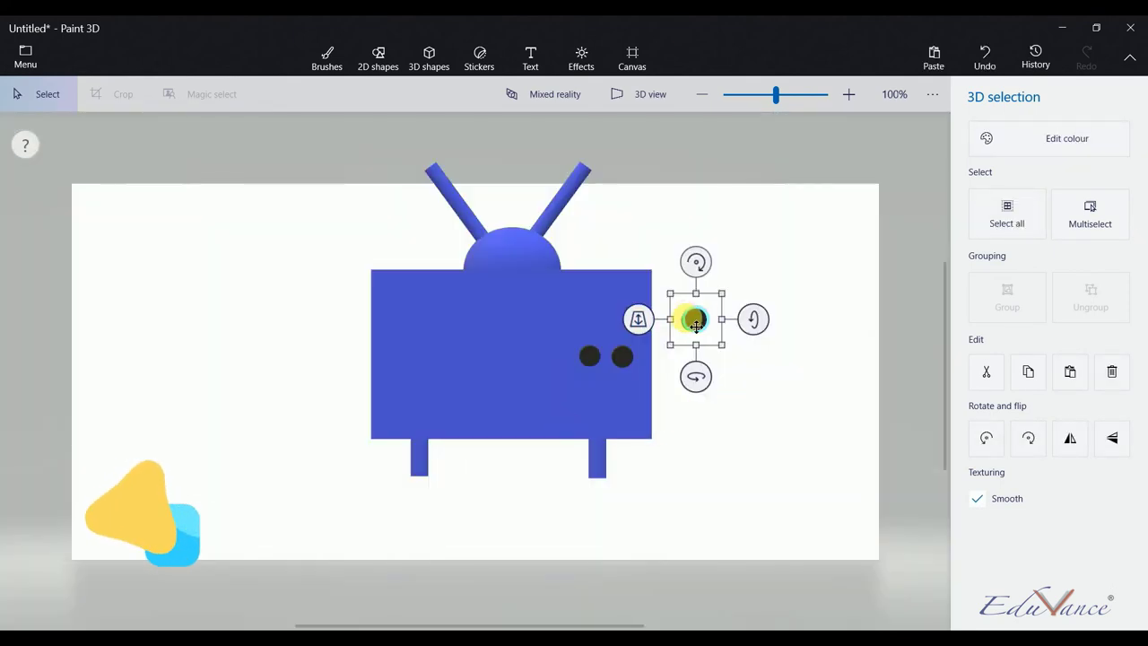
left_click(544, 405)
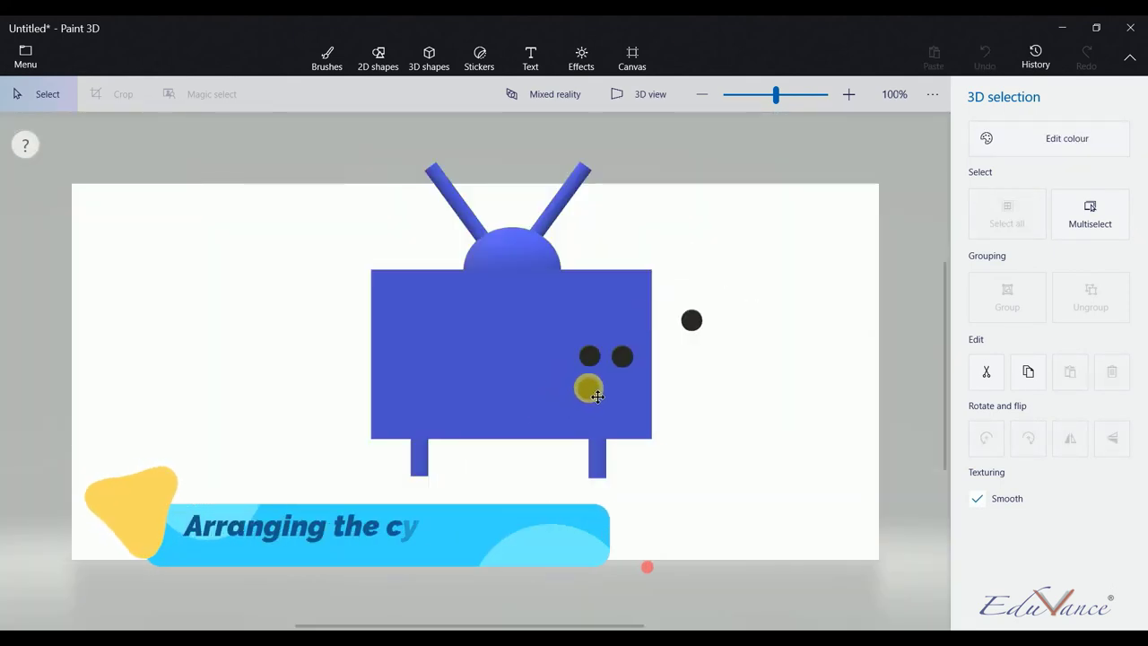
left_click(598, 393)
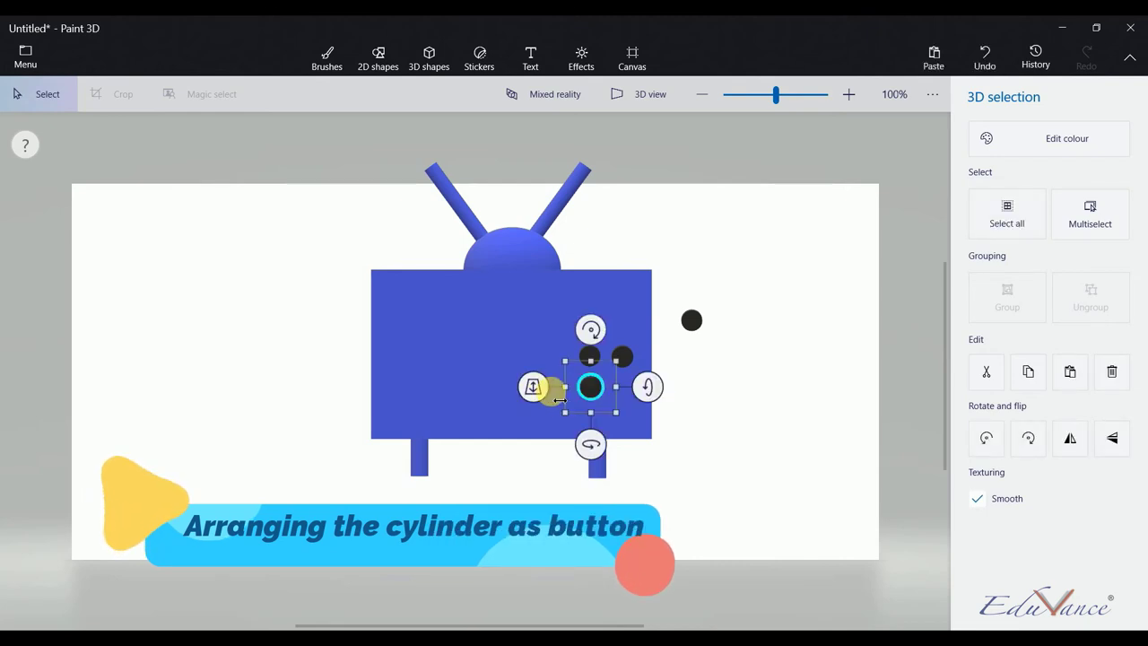
mouse_move(533, 386)
left_mouse_down()
mouse_move(554, 360)
mouse_move(601, 394)
left_mouse_up()
left_click(598, 396)
mouse_move(625, 318)
left_mouse_down()
mouse_move(594, 352)
mouse_move(604, 362)
left_mouse_up()
left_click(594, 355)
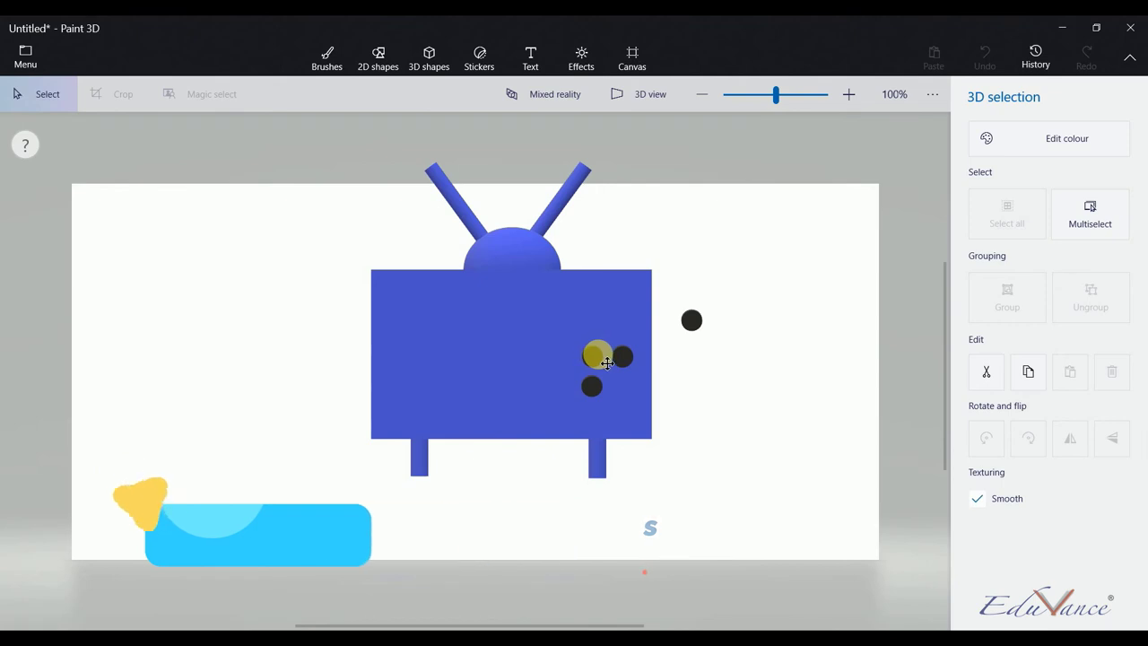
left_click_drag(604, 362, 607, 363)
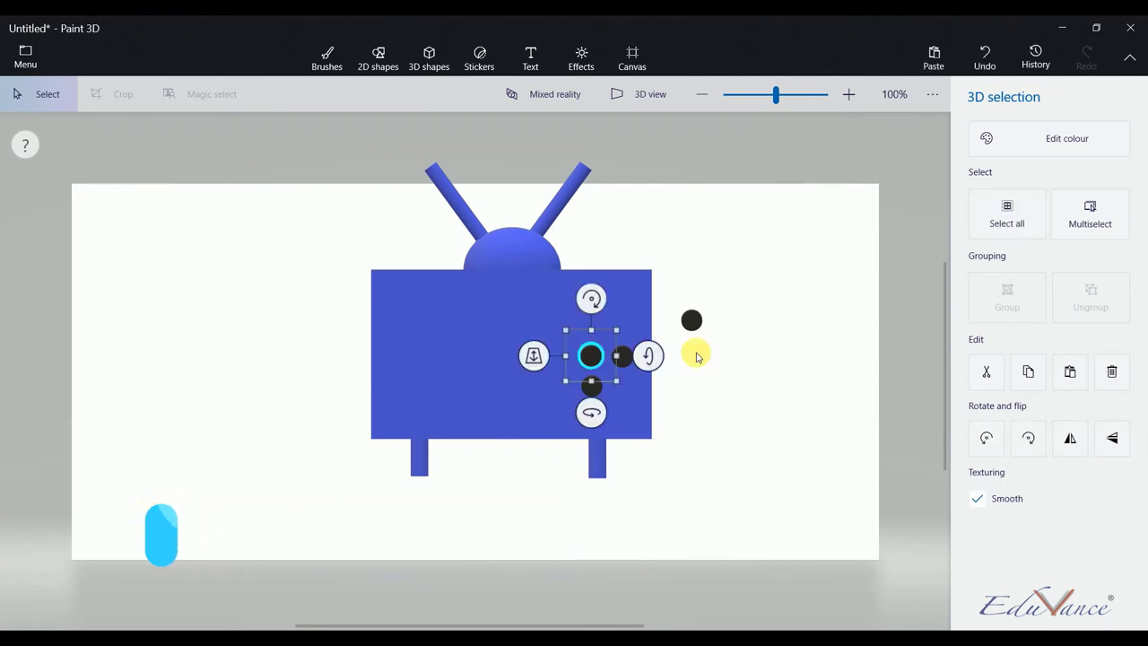
Bring a fourth dot forward and place it as the grid's top-right button.
left_click(692, 321)
left_click_drag(634, 321, 661, 397)
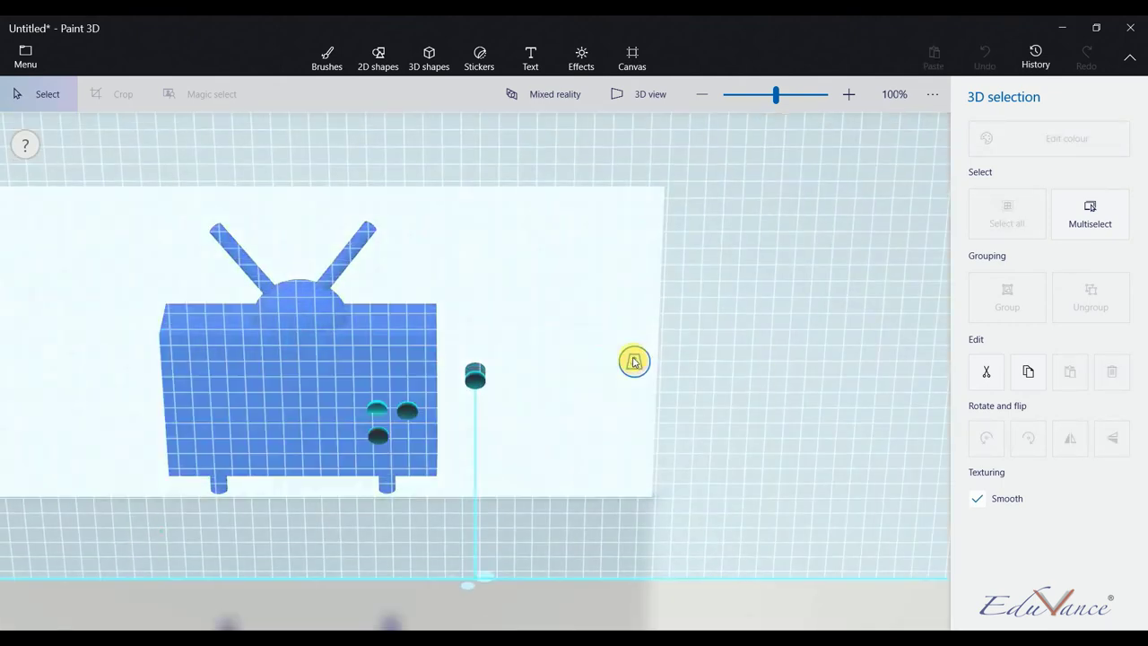
left_click(671, 353)
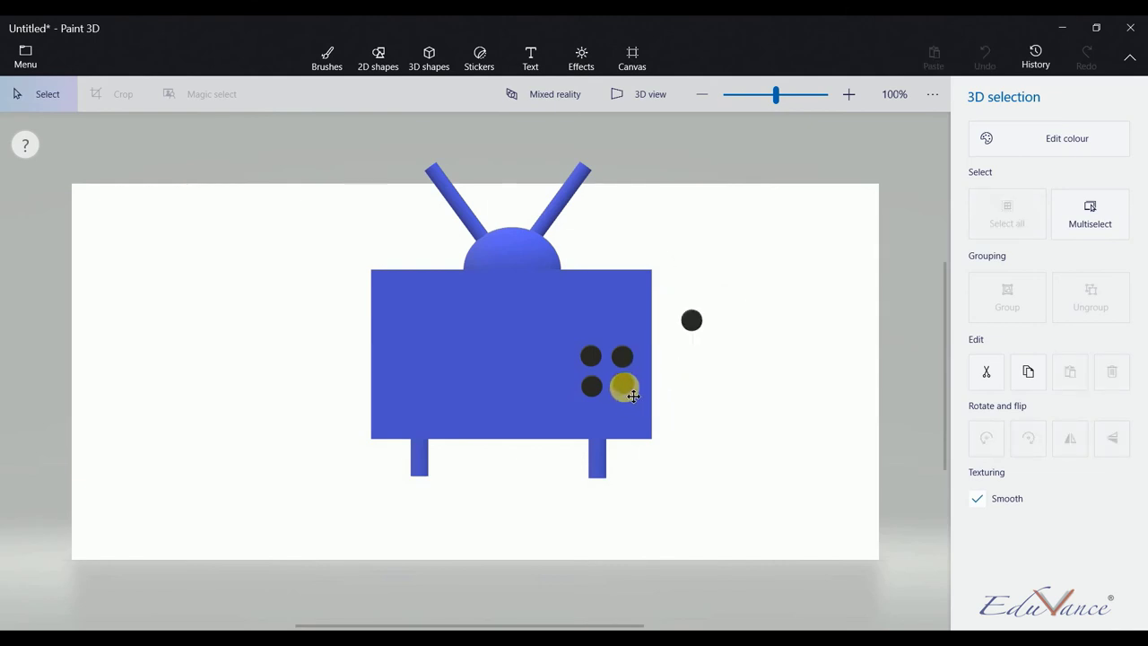
left_click(633, 398)
left_click(705, 332)
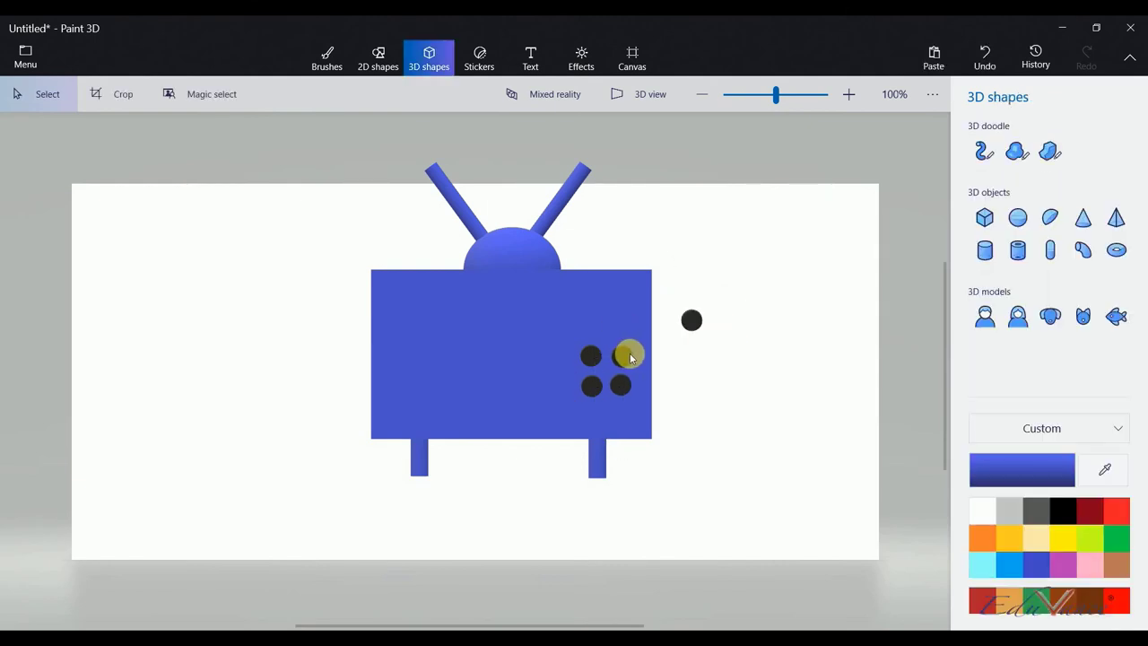
left_click(628, 353)
left_click_drag(628, 354, 633, 362)
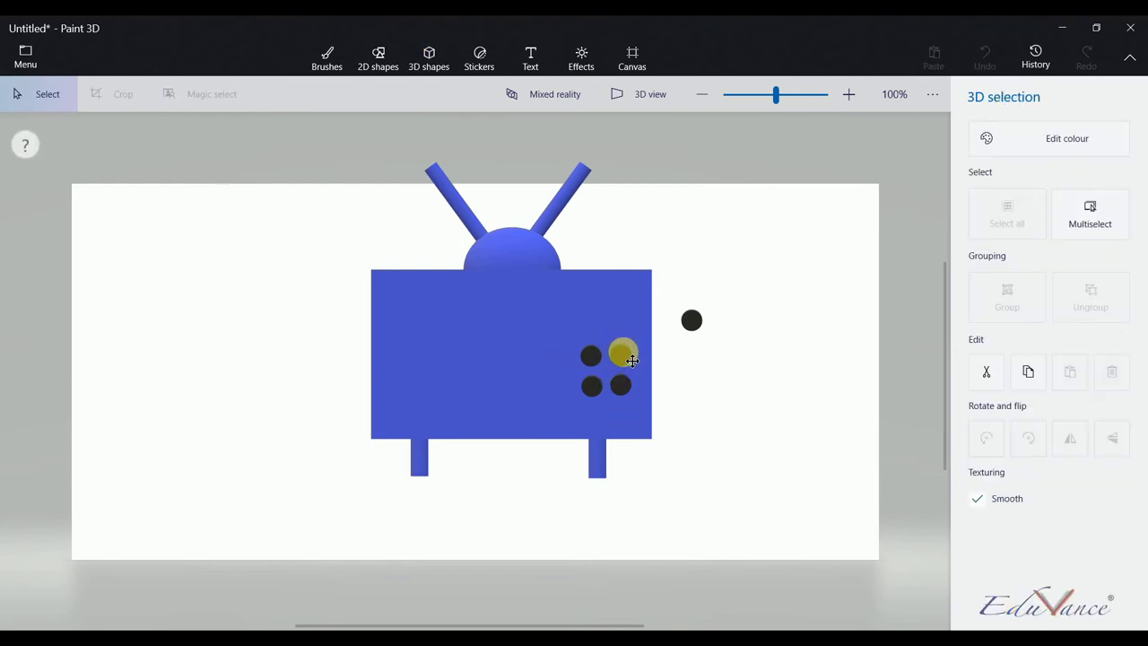
left_click(690, 320)
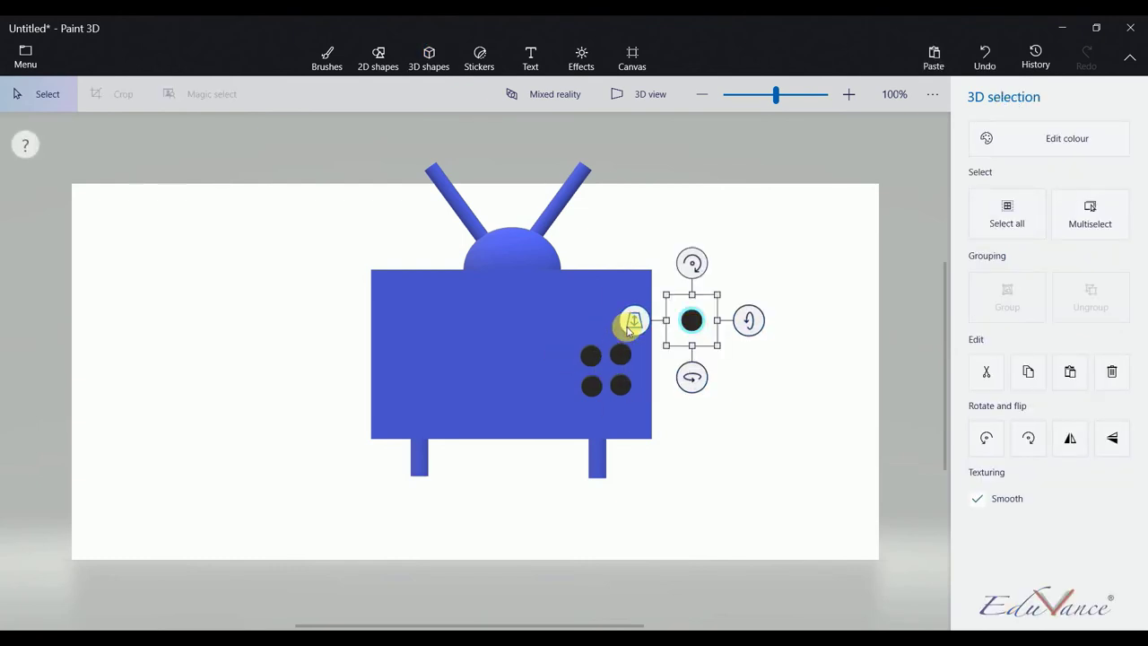
Add the fifth and sixth dots as a third row and bring them forward.
left_click_drag(628, 329, 604, 424)
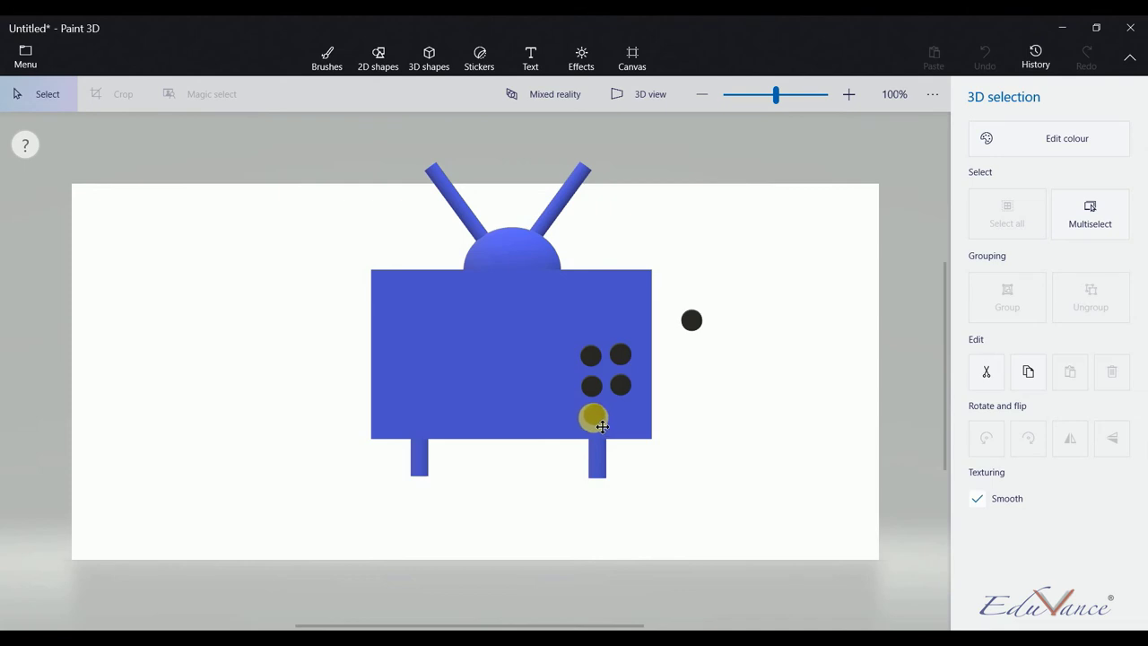
left_click_drag(601, 427, 600, 427)
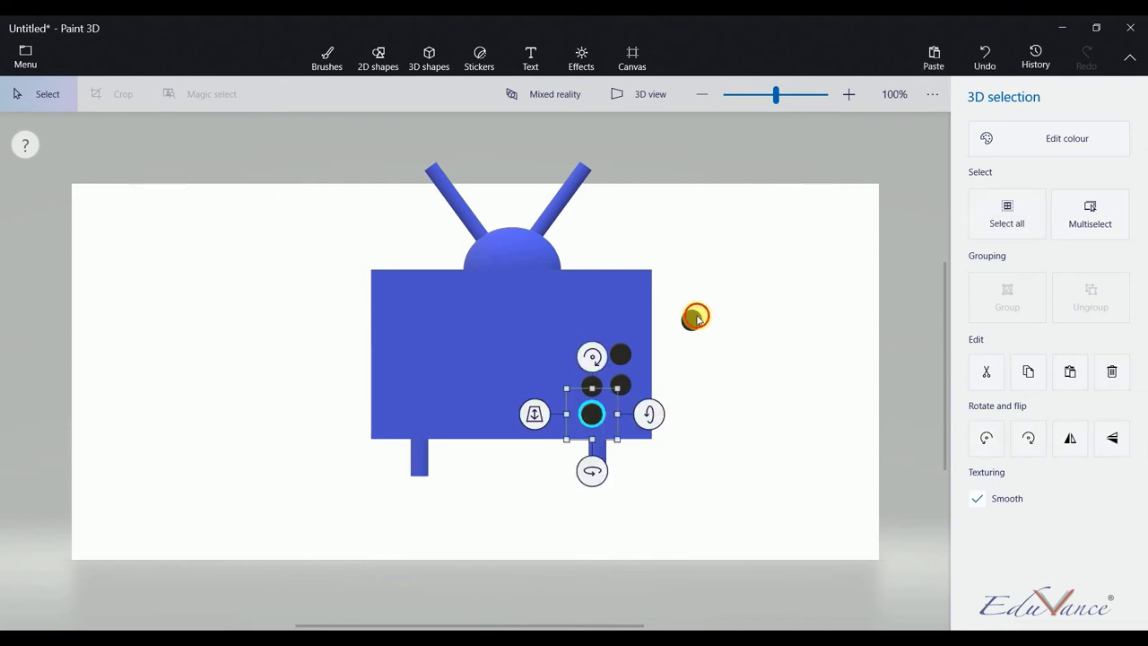
left_click(696, 318)
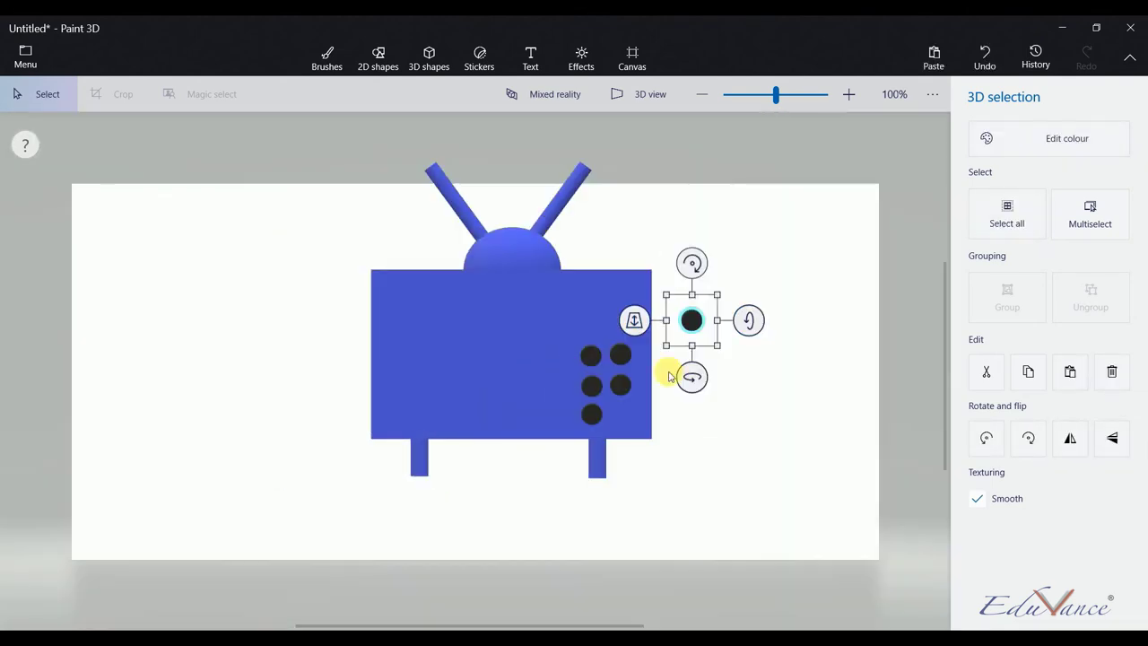
left_click_drag(707, 334, 704, 409)
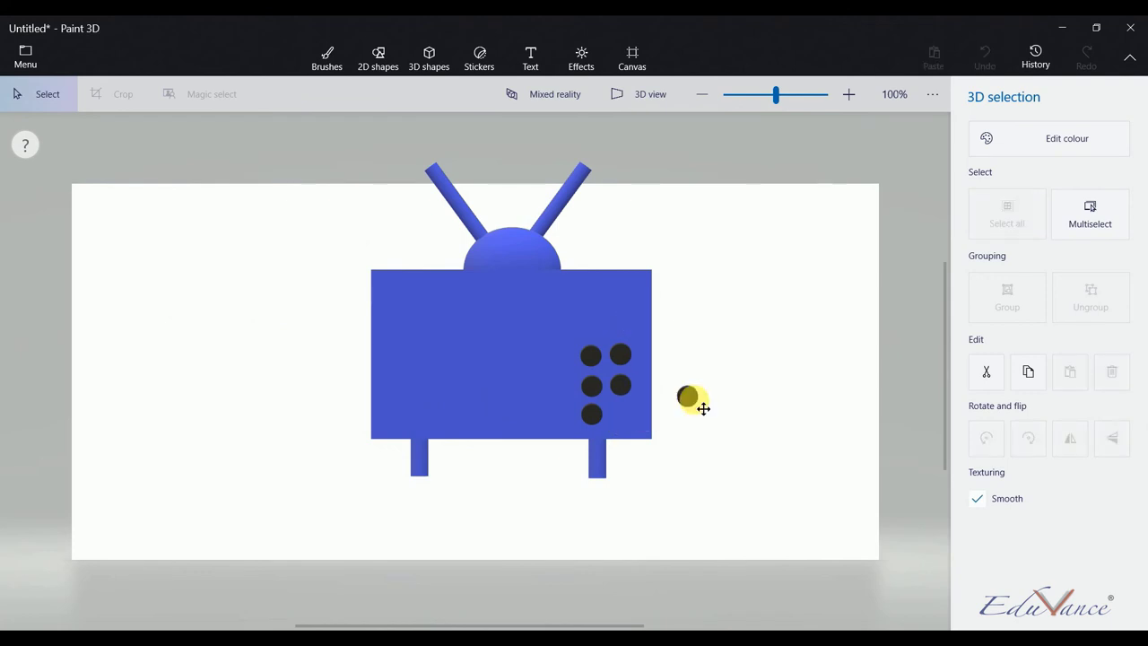
left_click_drag(634, 397, 631, 410)
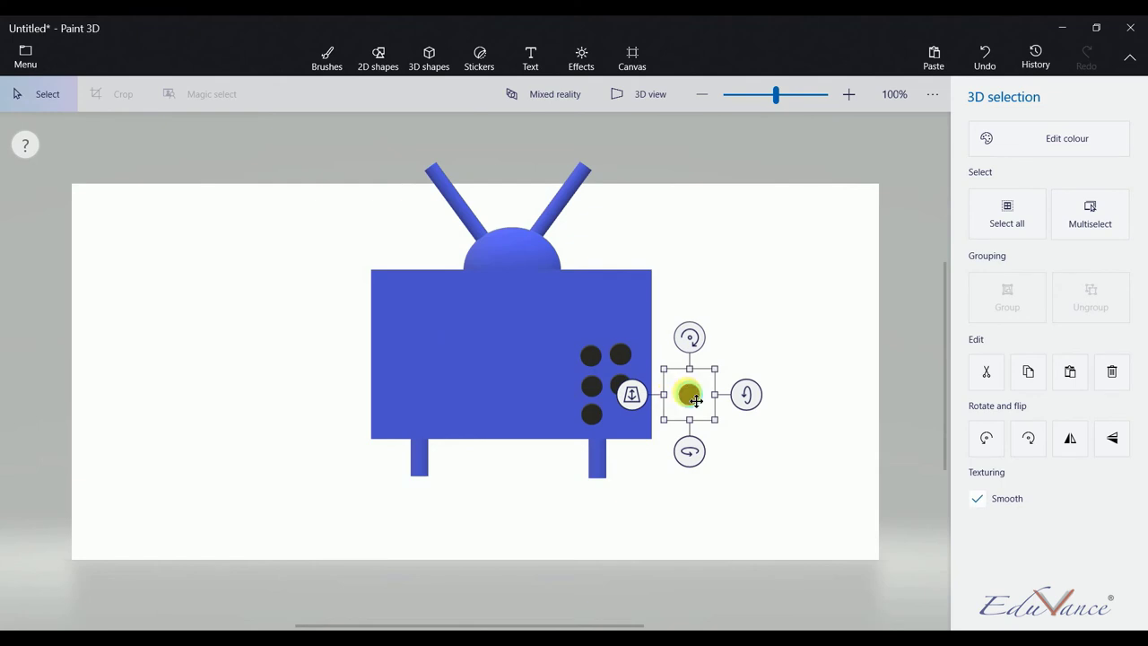
left_click_drag(696, 401, 626, 418)
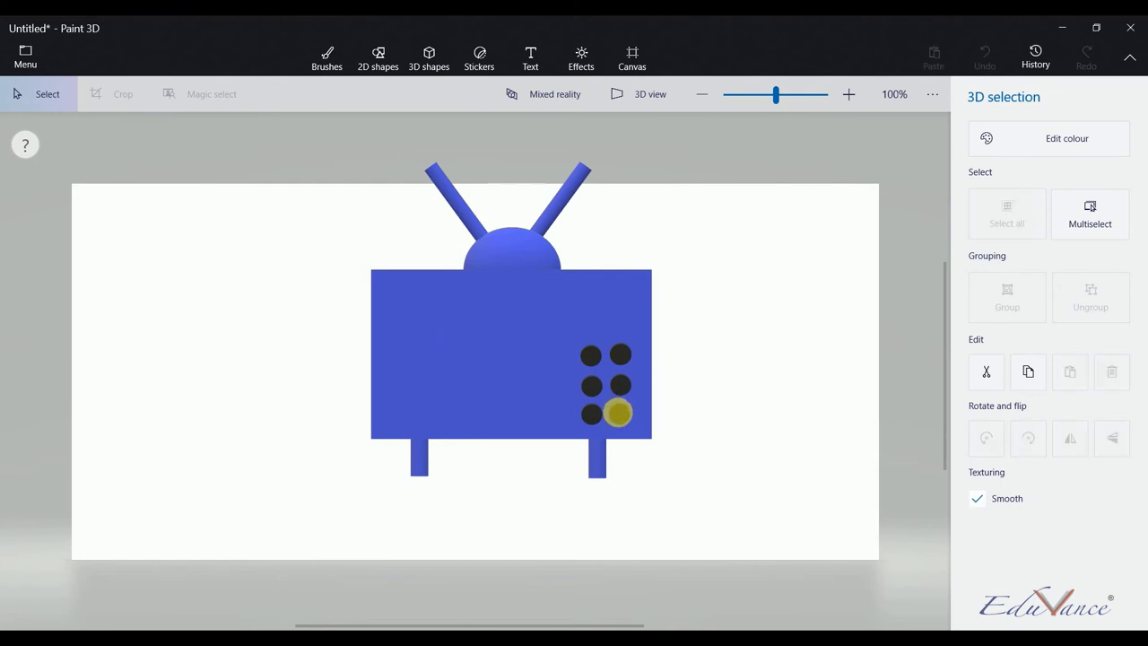
left_click_drag(618, 412, 619, 413)
left_click(562, 413)
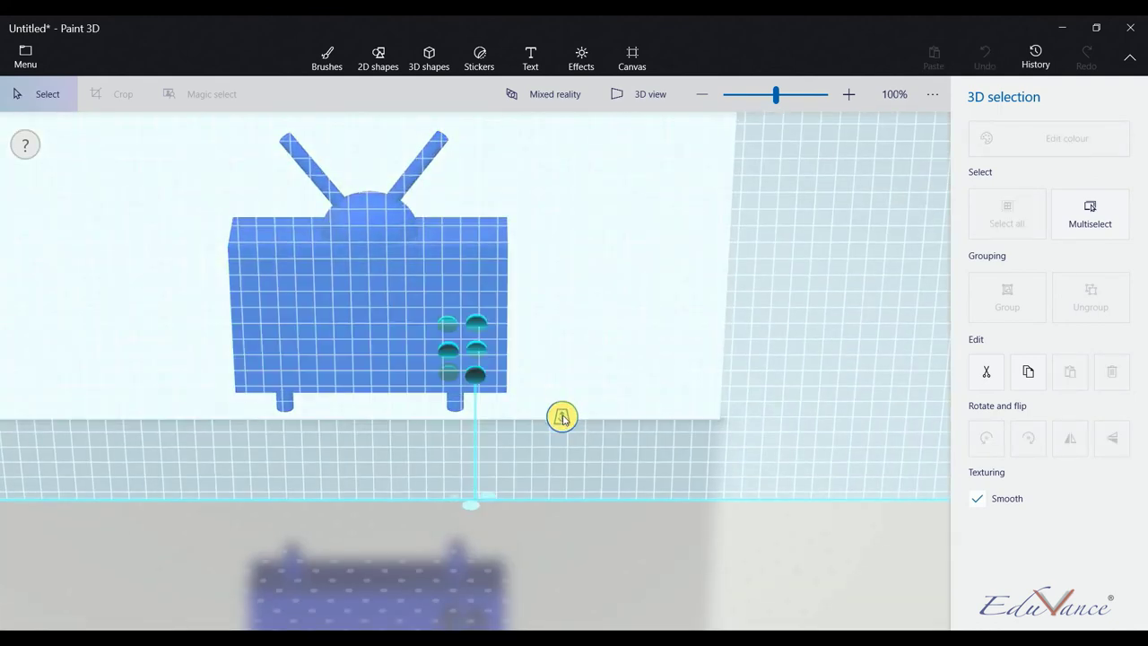
left_click_drag(564, 418, 584, 397)
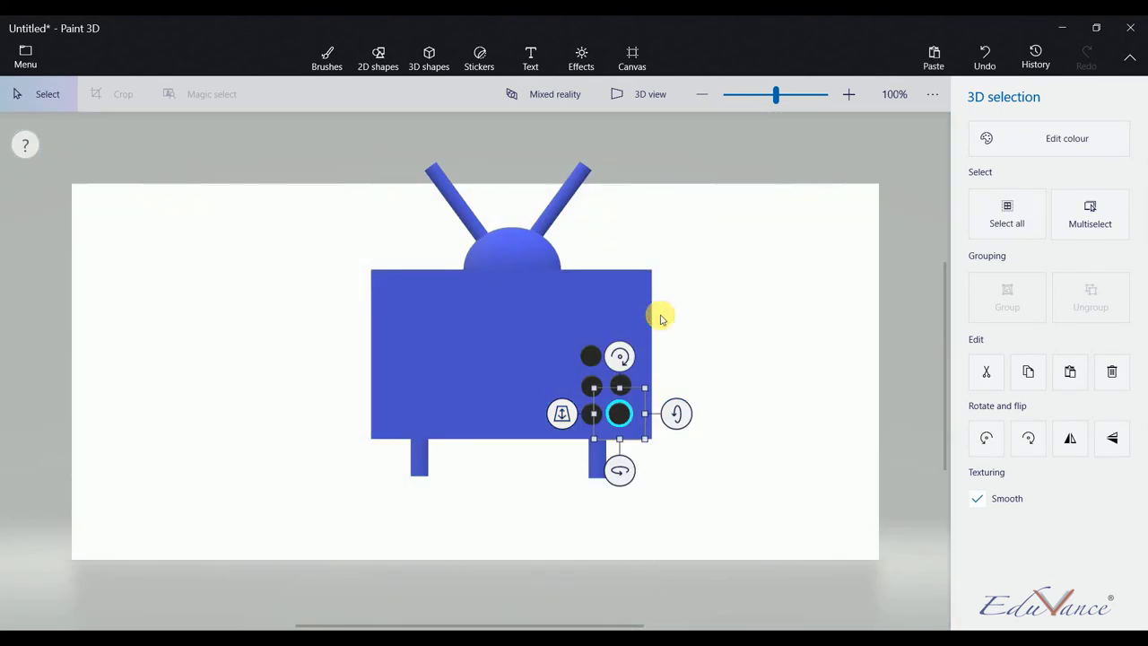
left_click(660, 318)
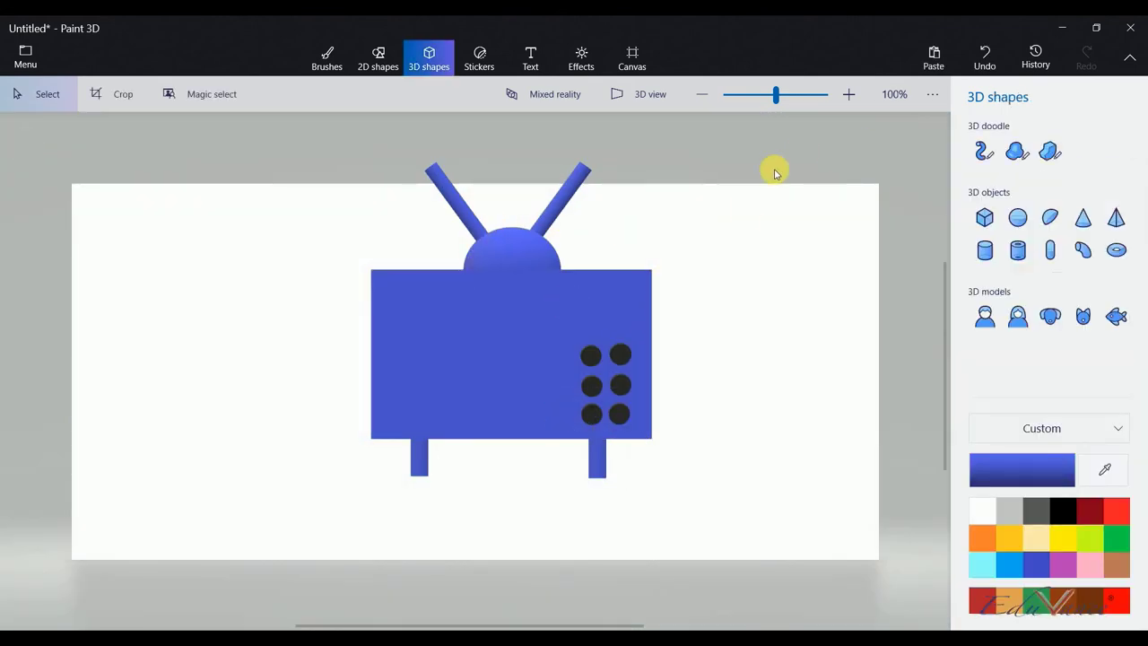
left_click(633, 94)
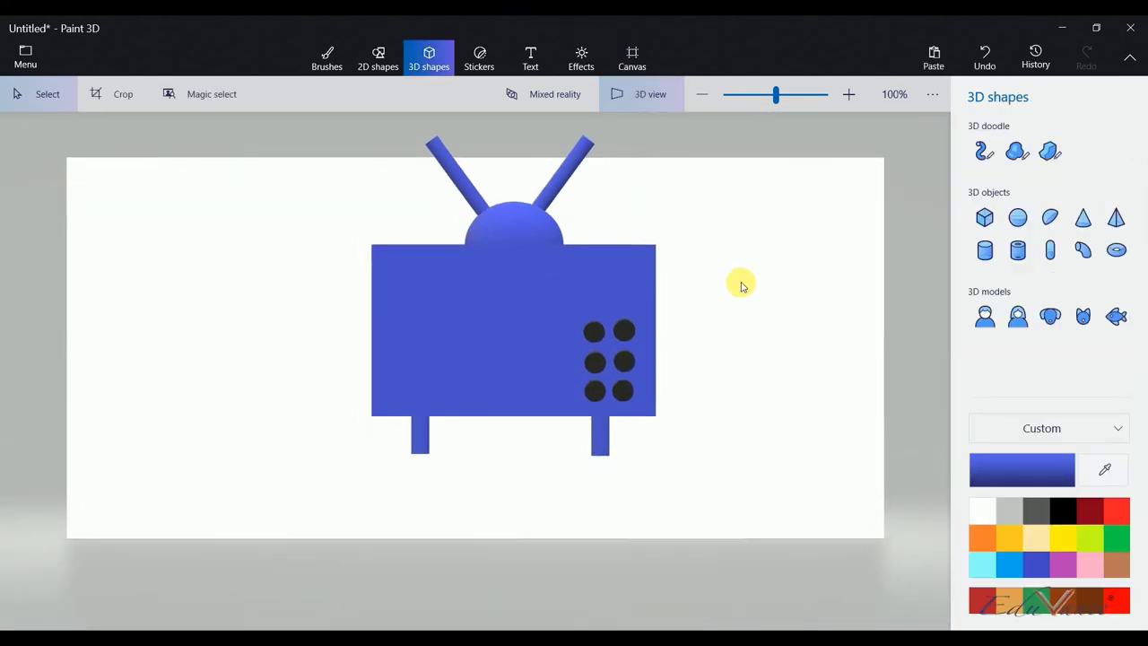
mouse_move(702, 350)
left_mouse_down()
mouse_move(573, 381)
mouse_move(708, 365)
left_mouse_up()
left_click(623, 86)
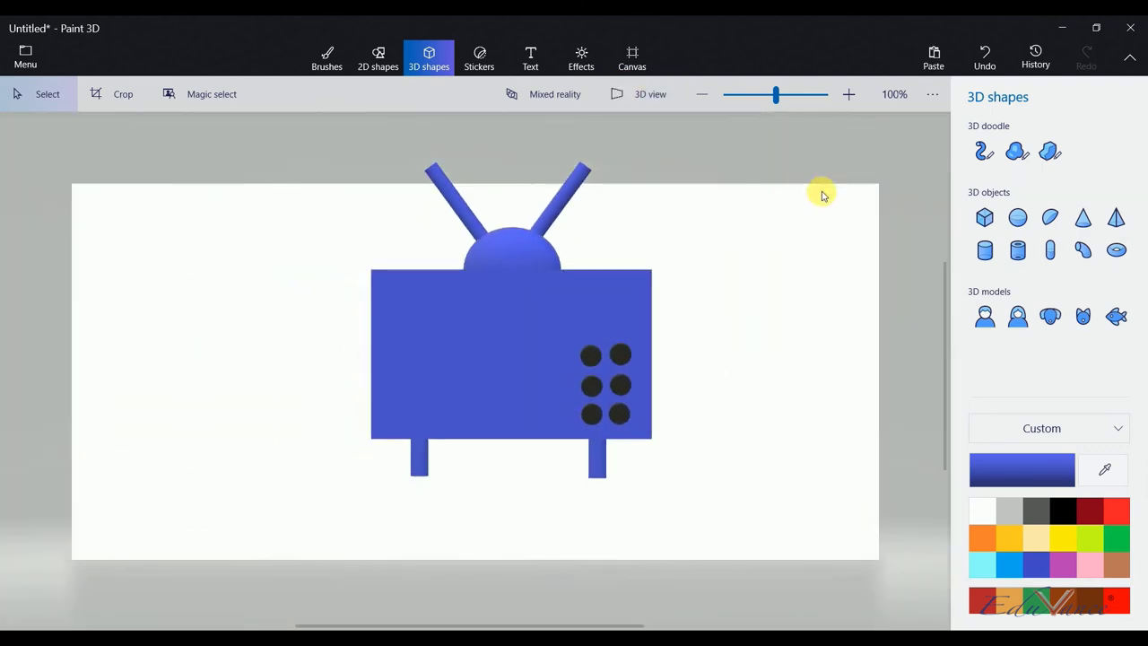
Add a cylinder, flatten it, turn it face-on and move it onto the TV body.
left_click(982, 254)
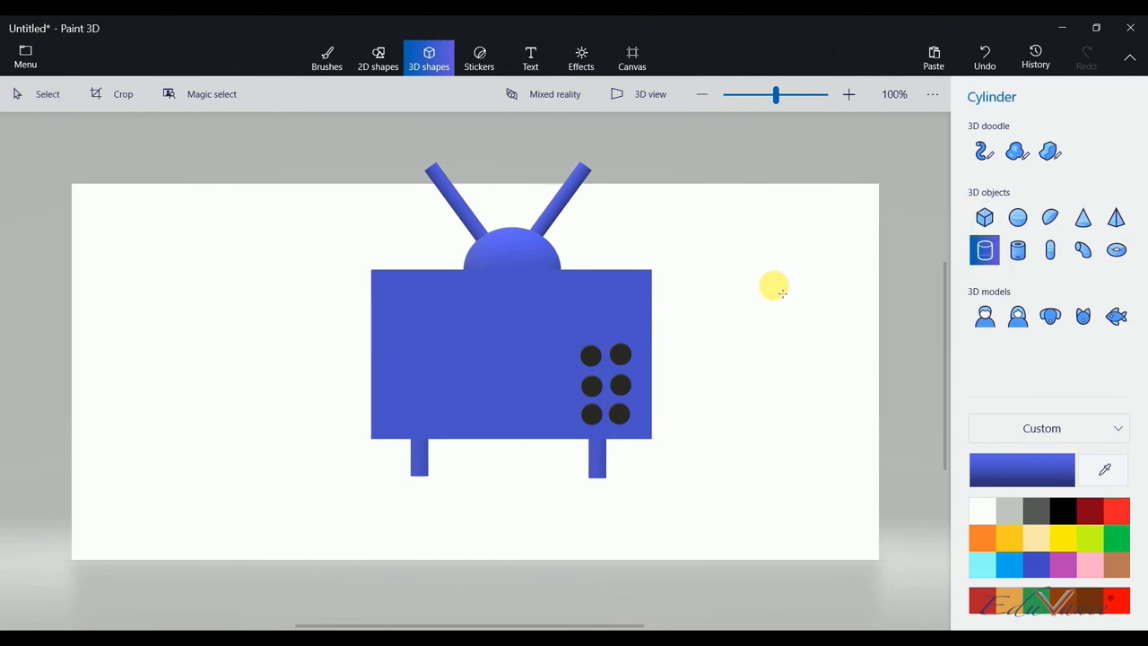
left_click(772, 285)
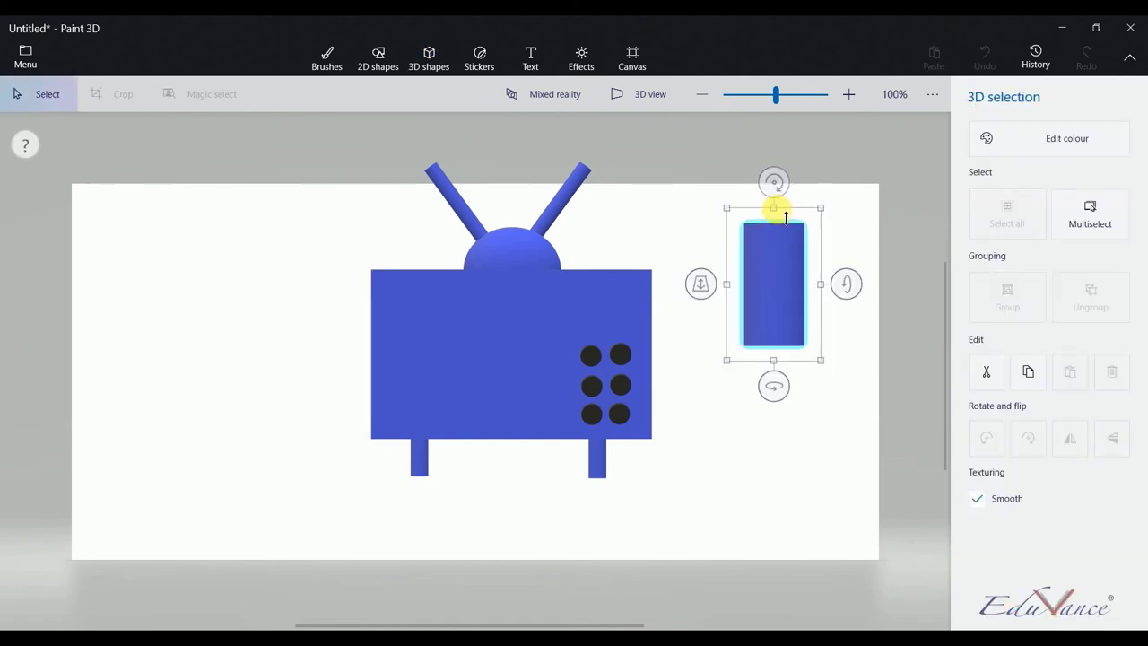
left_click_drag(775, 215, 774, 316)
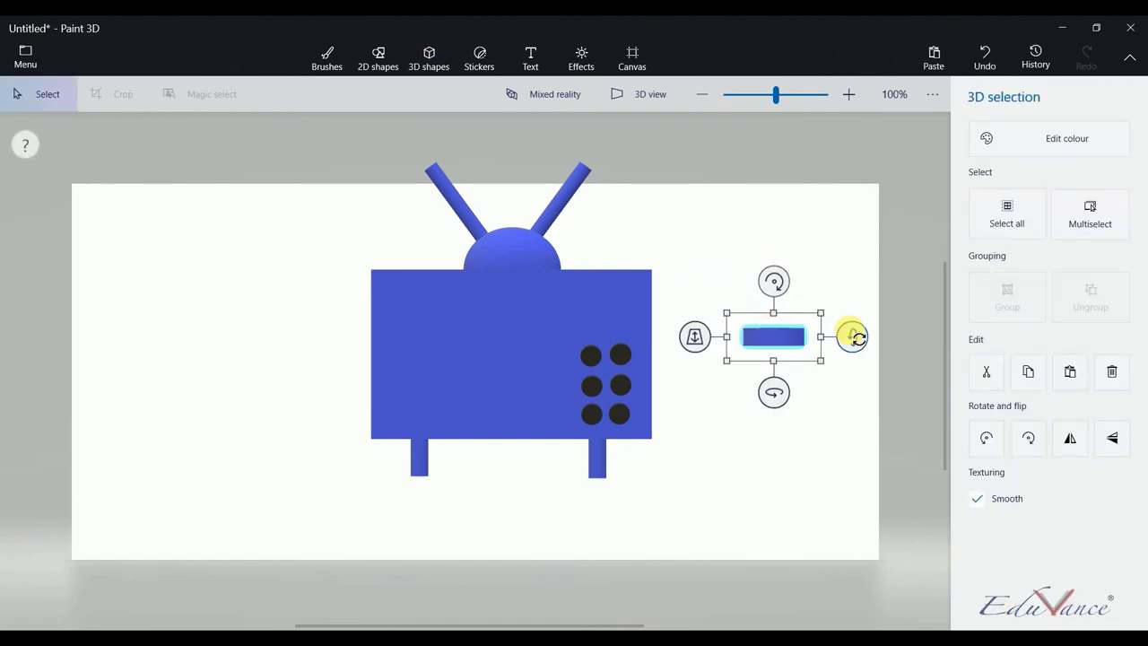
left_click_drag(853, 336, 850, 359)
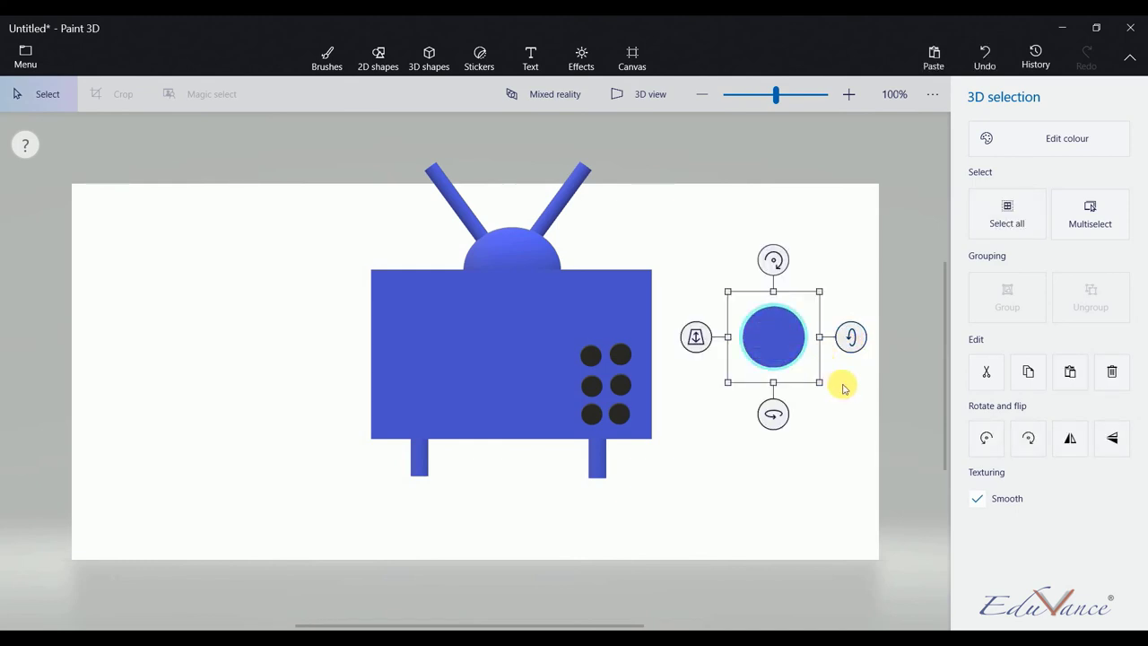
left_click(825, 393)
mouse_move(769, 329)
left_mouse_down()
mouse_move(636, 316)
mouse_move(629, 327)
mouse_move(687, 320)
left_mouse_up()
left_click_drag(618, 313, 621, 346)
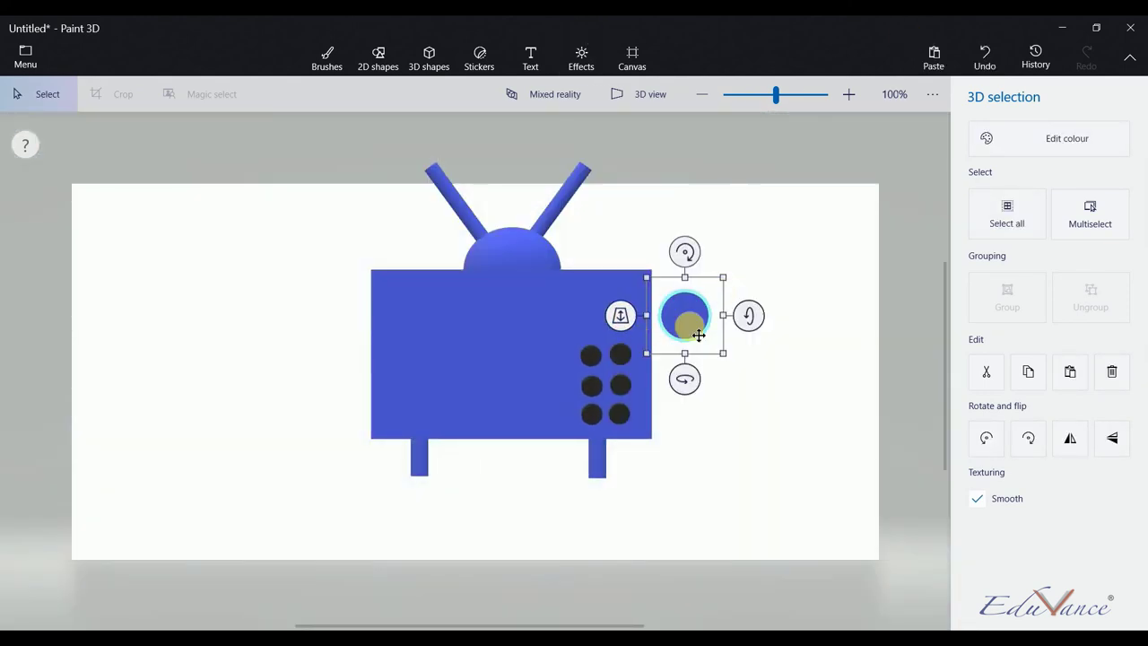
mouse_move(698, 334)
left_mouse_down()
mouse_move(634, 331)
mouse_move(697, 314)
mouse_move(631, 348)
mouse_move(631, 310)
left_mouse_up()
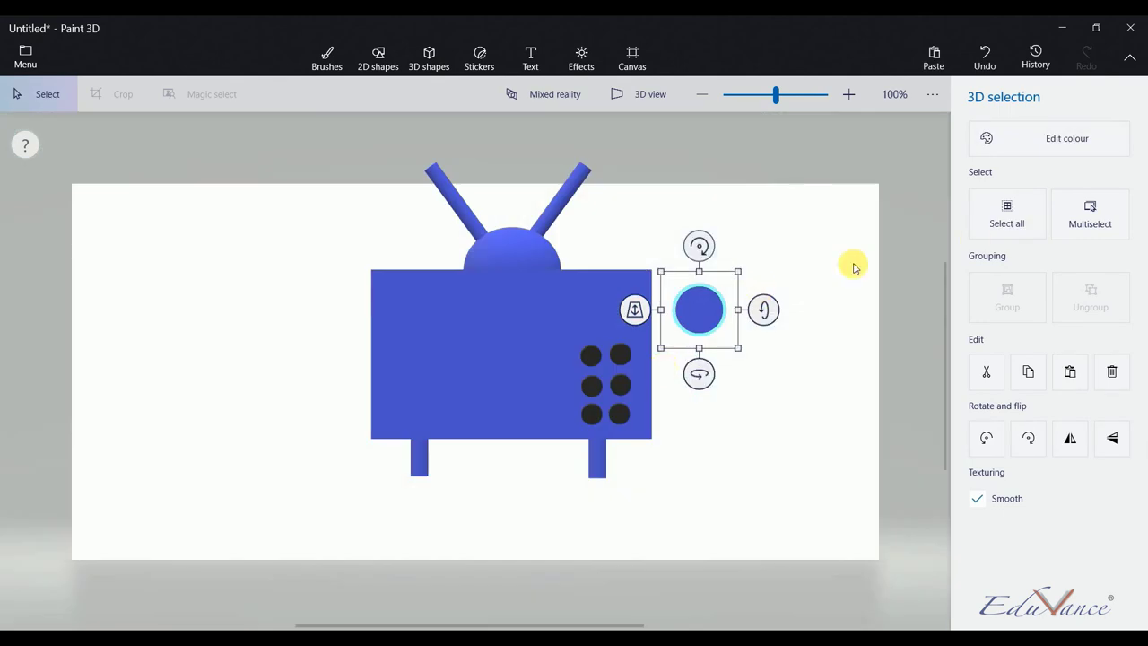
Colour the disc black and place it above the buttons, checking depth in perspective.
left_click(1044, 154)
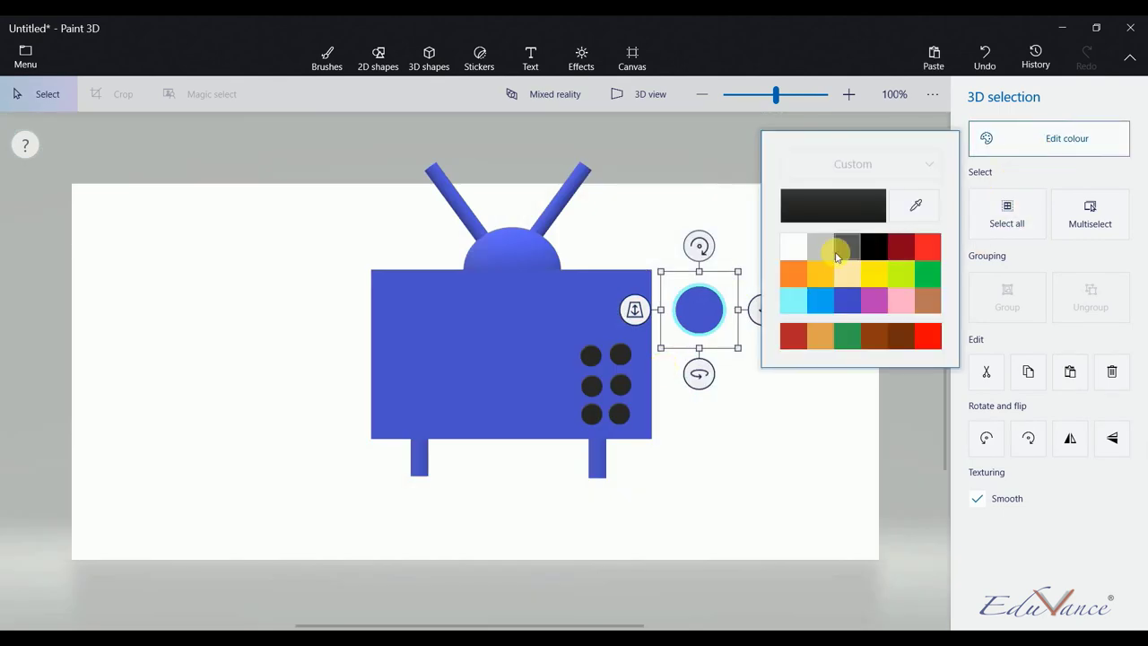
left_click(881, 250)
left_click_drag(717, 314, 623, 318)
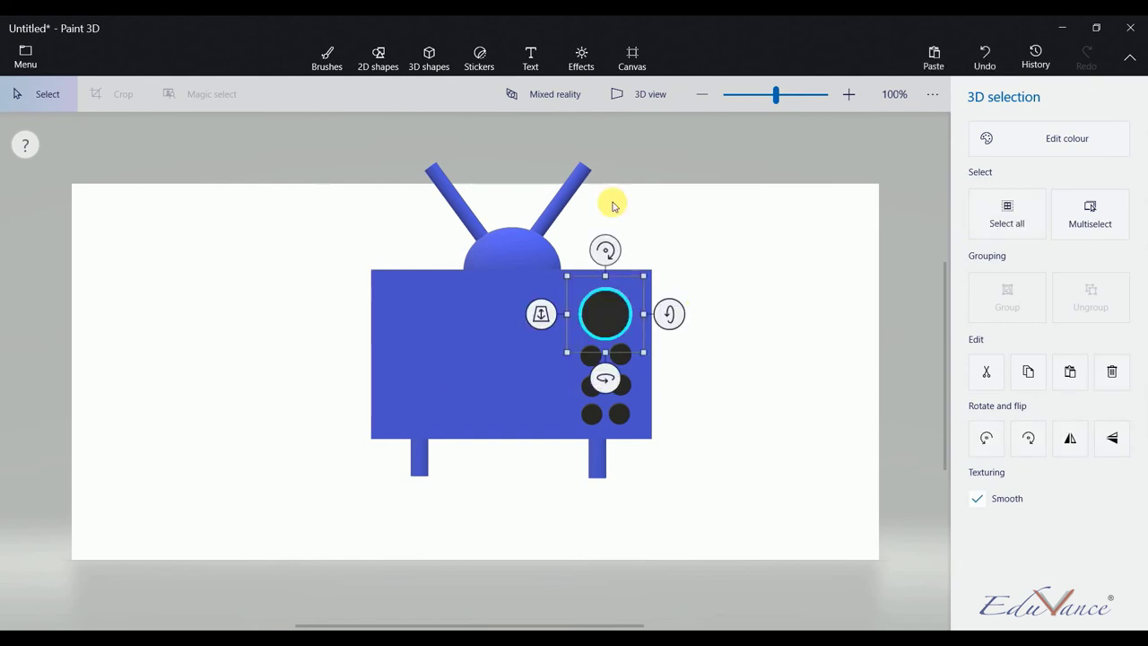
key("ctrl+shift+m")
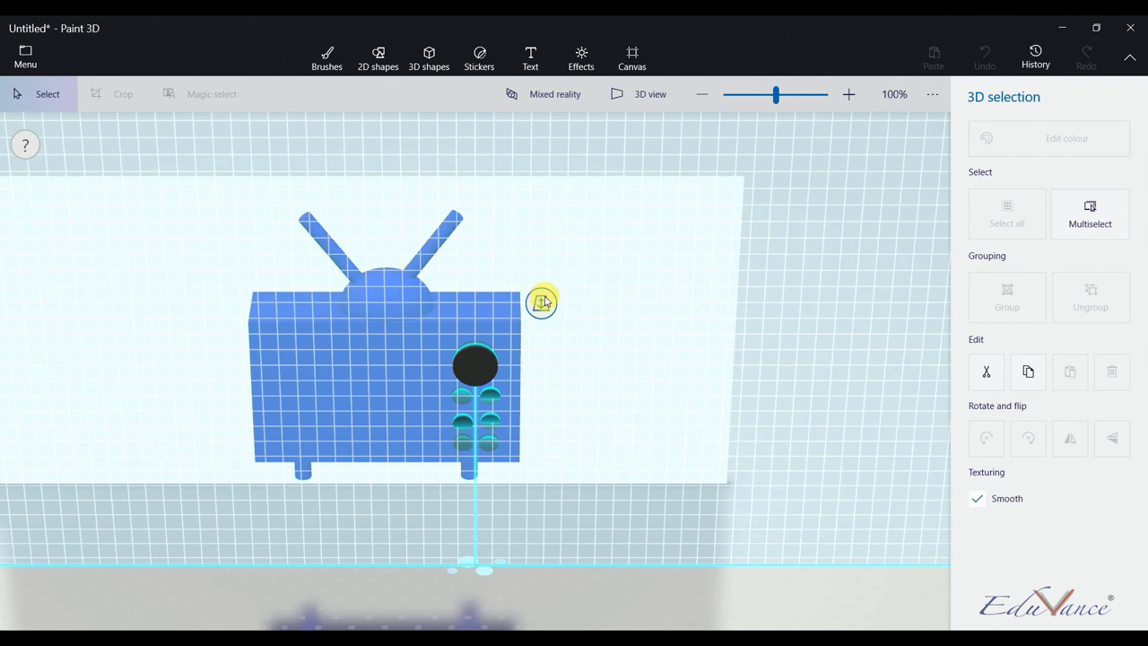
key("ctrl+shift+m")
Add a cube, flatten it into a thin forward-facing slab, and colour it black.
left_click(743, 300)
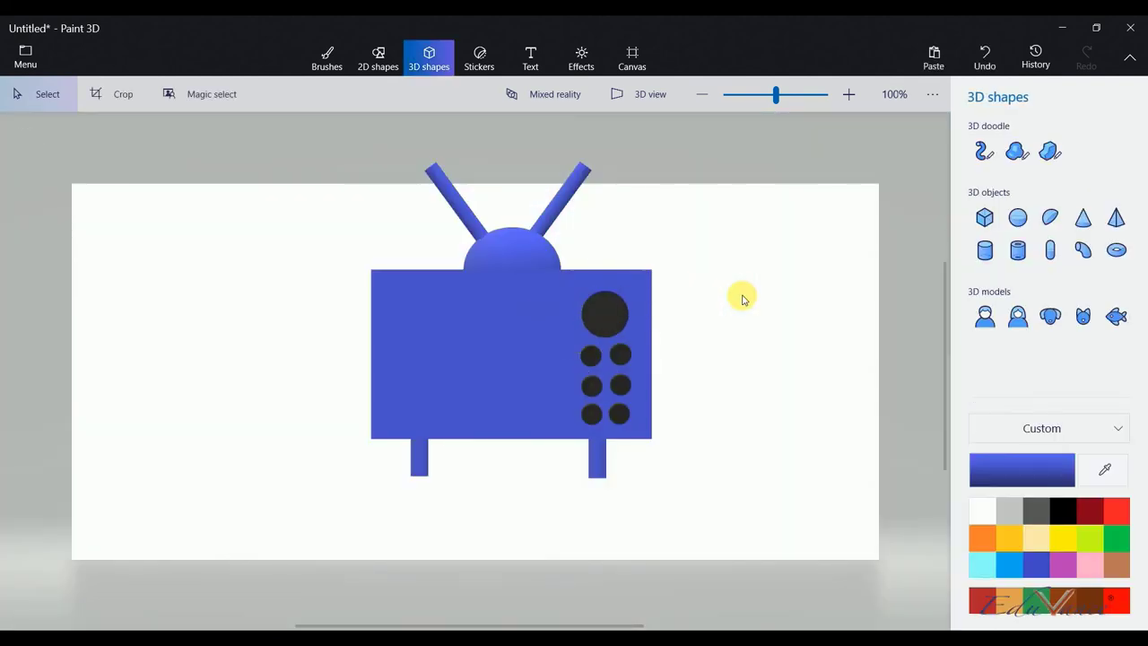
left_click(984, 217)
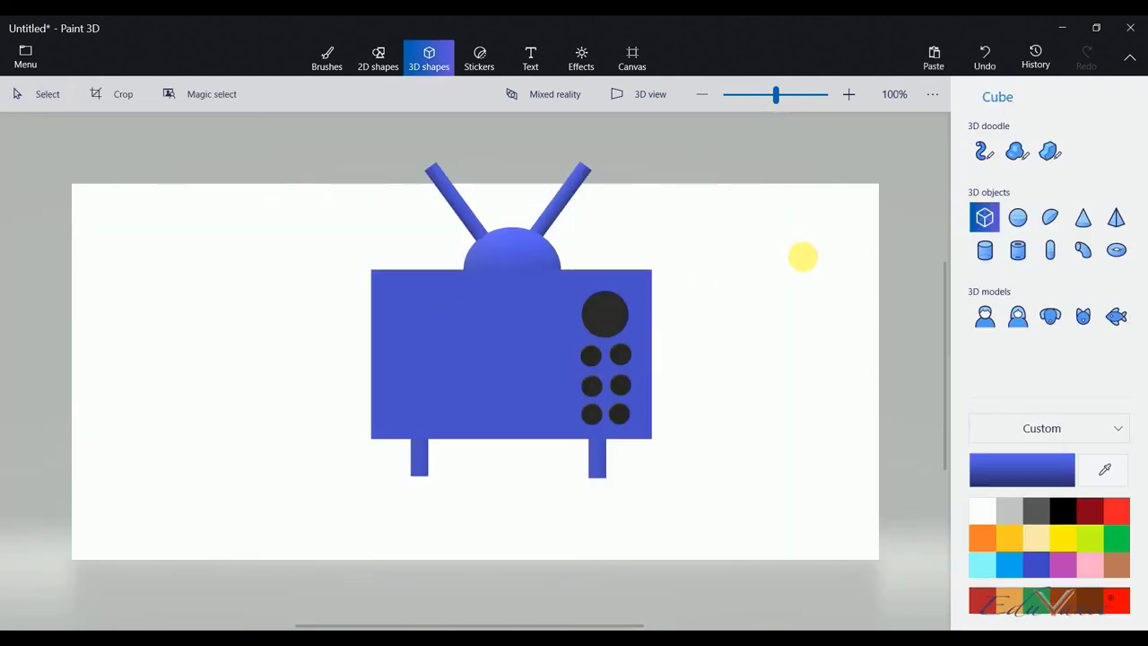
left_click(746, 285)
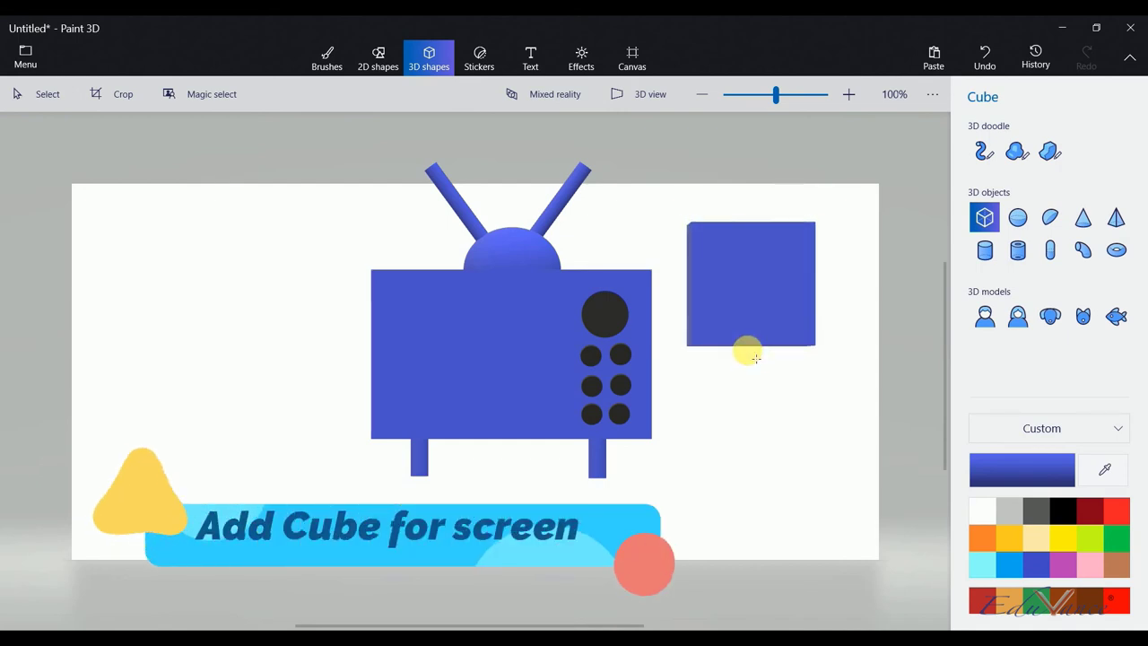
left_click_drag(751, 352, 754, 235)
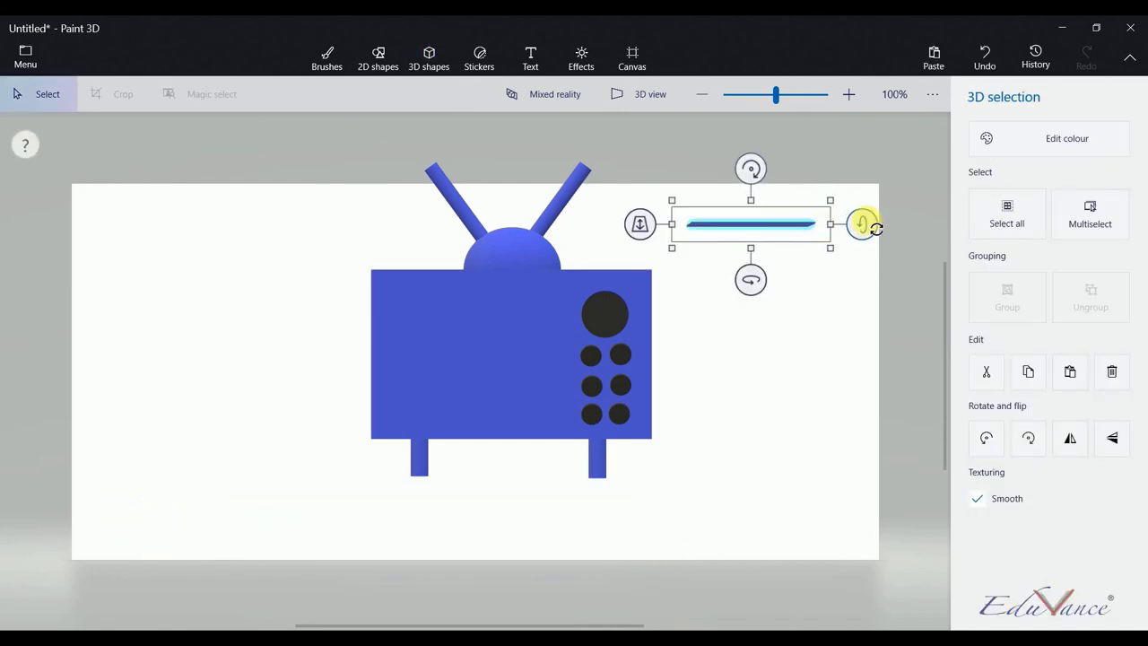
left_click_drag(863, 223, 866, 260)
left_click(1012, 139)
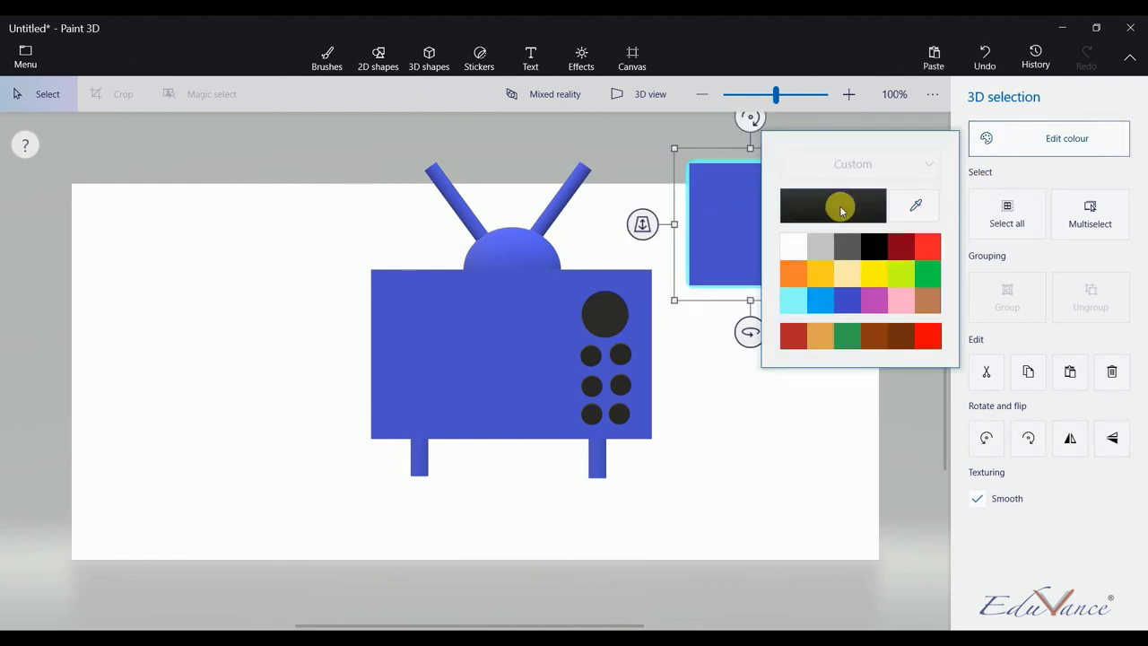
left_click(874, 246)
left_click(682, 243)
Place the black slab on the TV's left front and stretch it wider and taller as the screen.
mouse_move(682, 243)
left_mouse_down()
mouse_move(479, 315)
mouse_move(808, 314)
left_mouse_up()
left_click_drag(648, 318, 655, 375)
left_click_drag(794, 301, 493, 326)
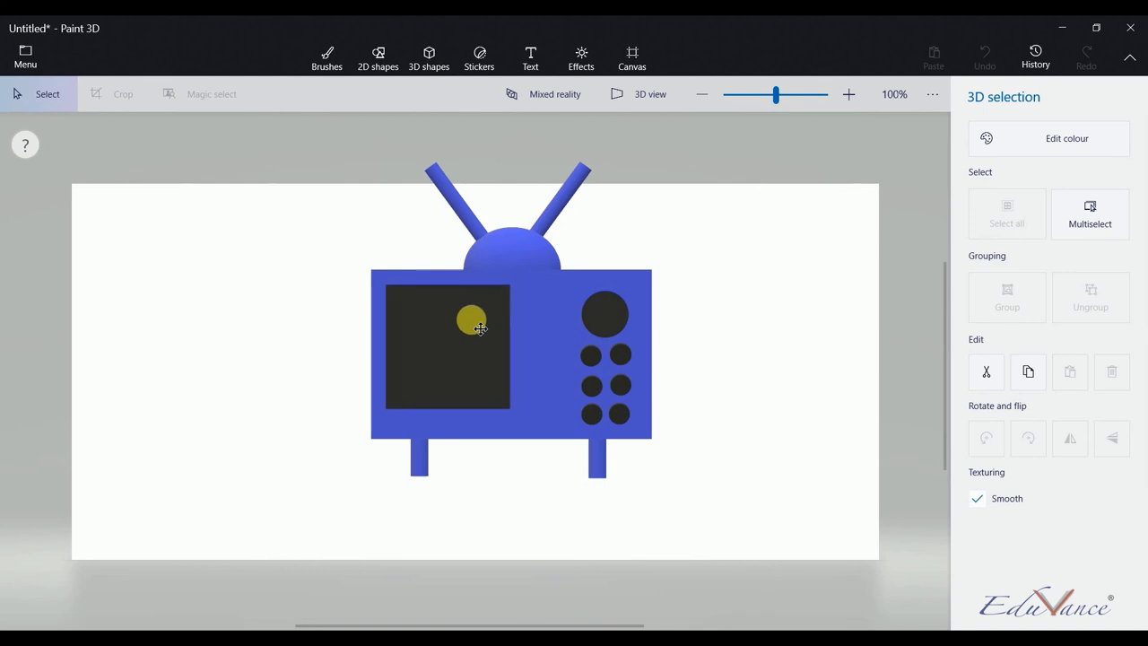
left_click(490, 326)
left_click_drag(558, 360, 589, 360)
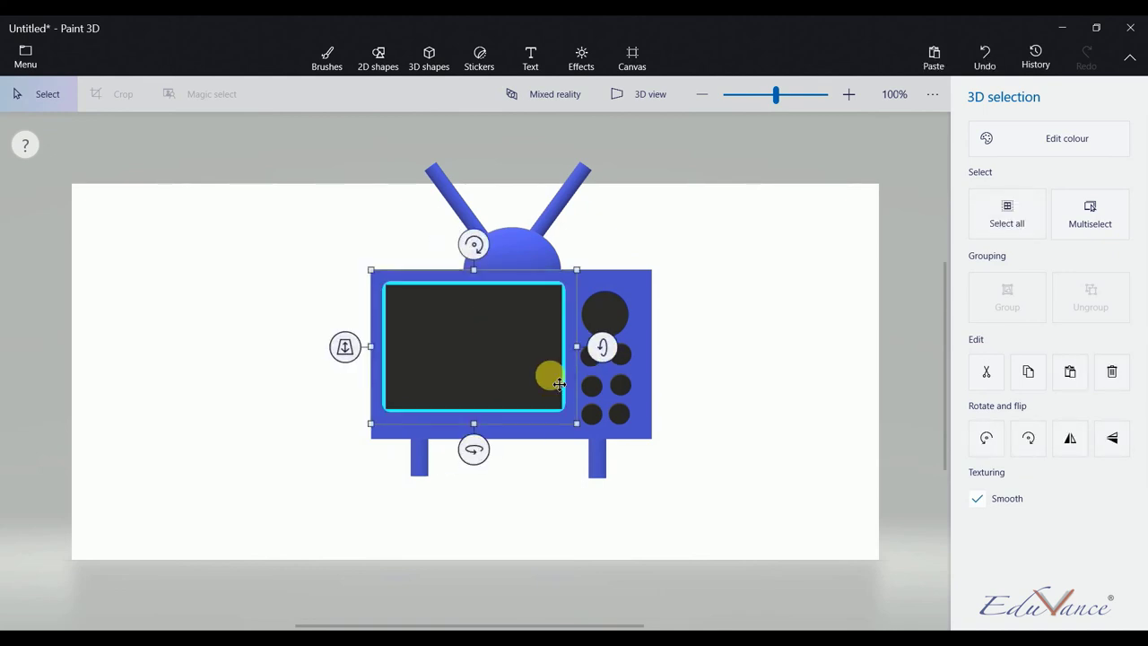
left_click_drag(487, 431, 489, 444)
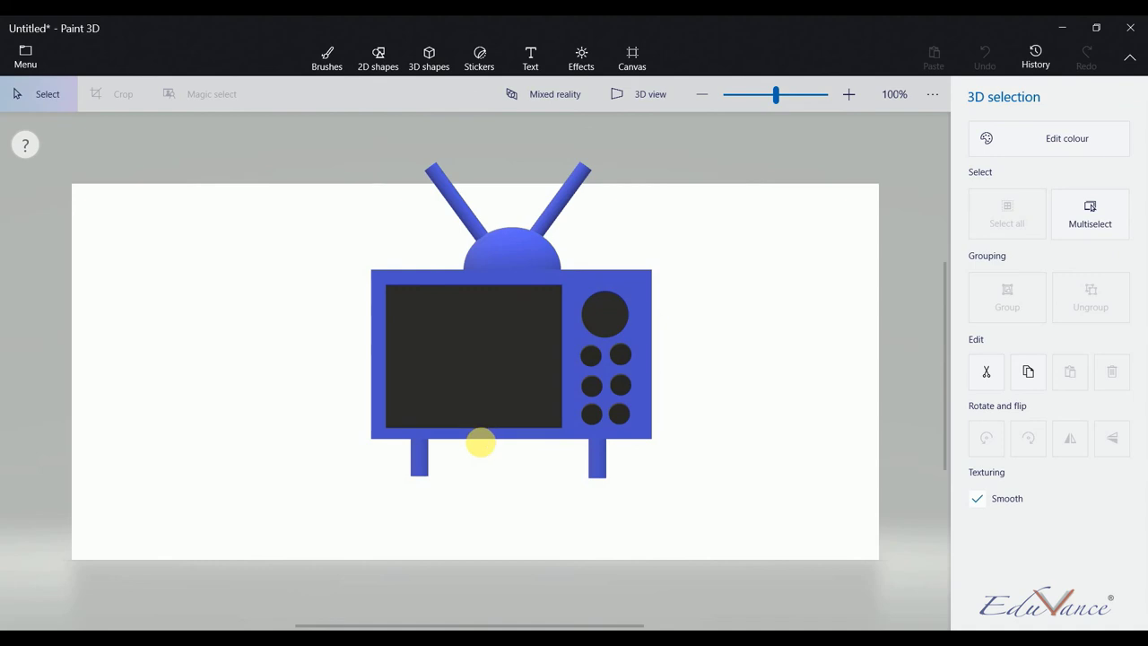
left_click(692, 325)
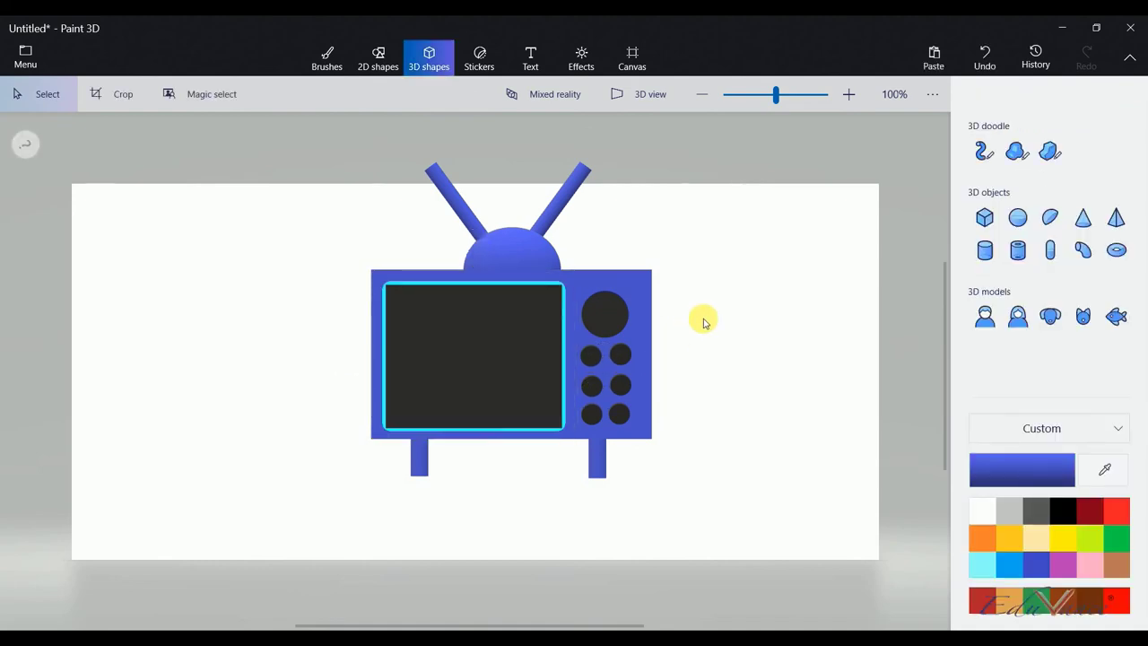
left_click(334, 368)
left_click_drag(344, 361, 358, 346)
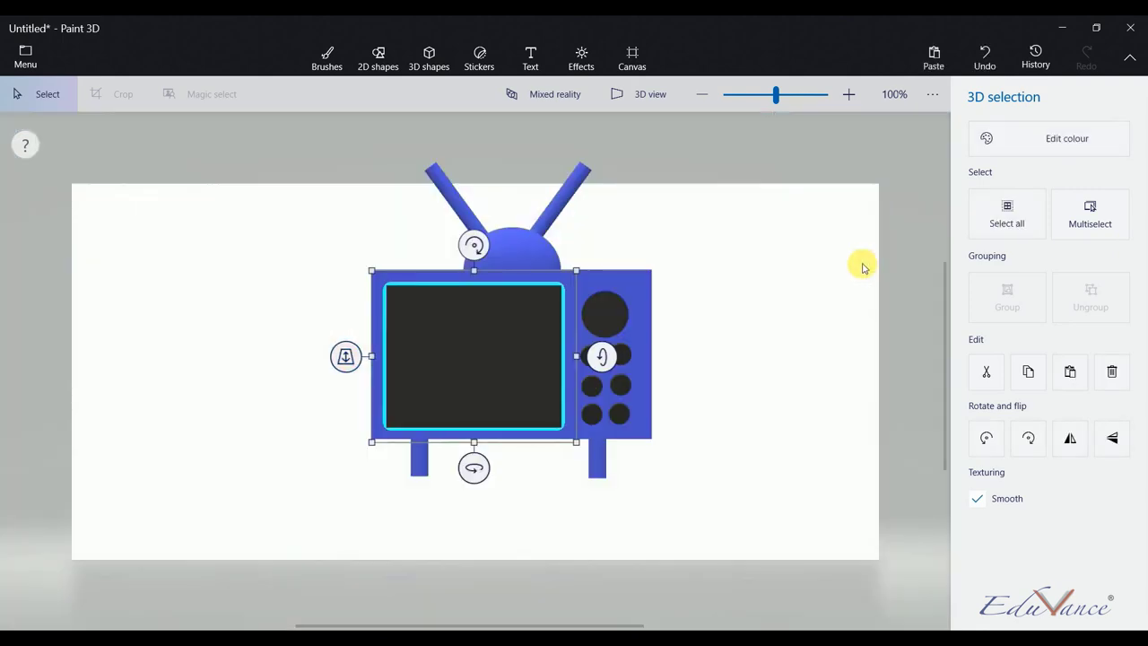
left_click(780, 262)
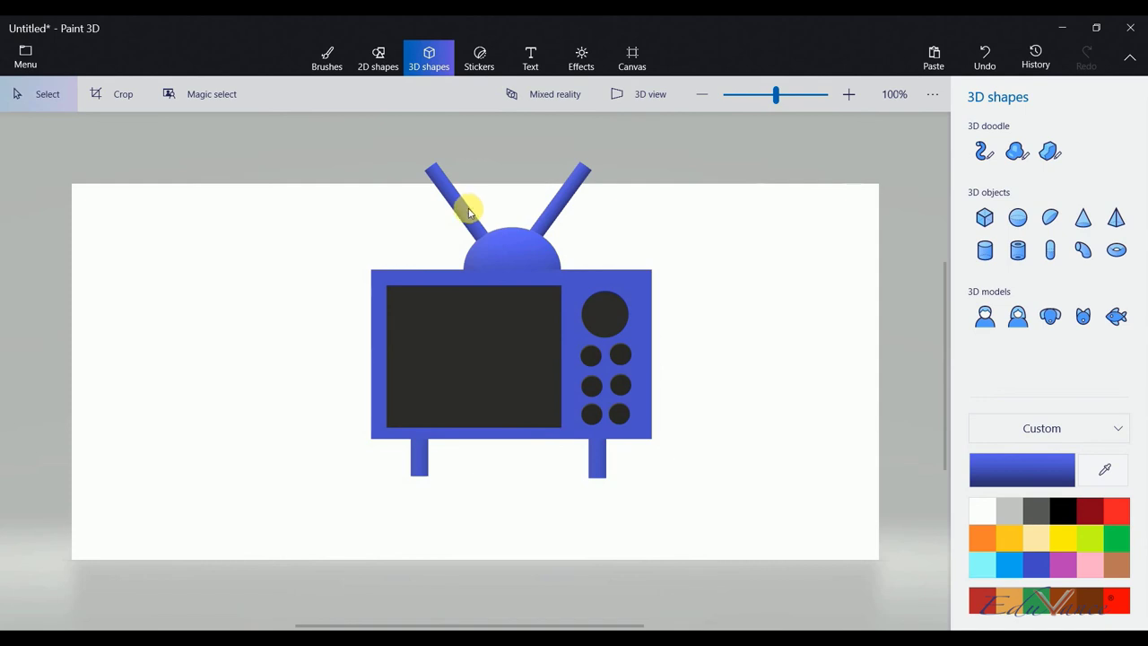
left_click(469, 212)
left_click(571, 195)
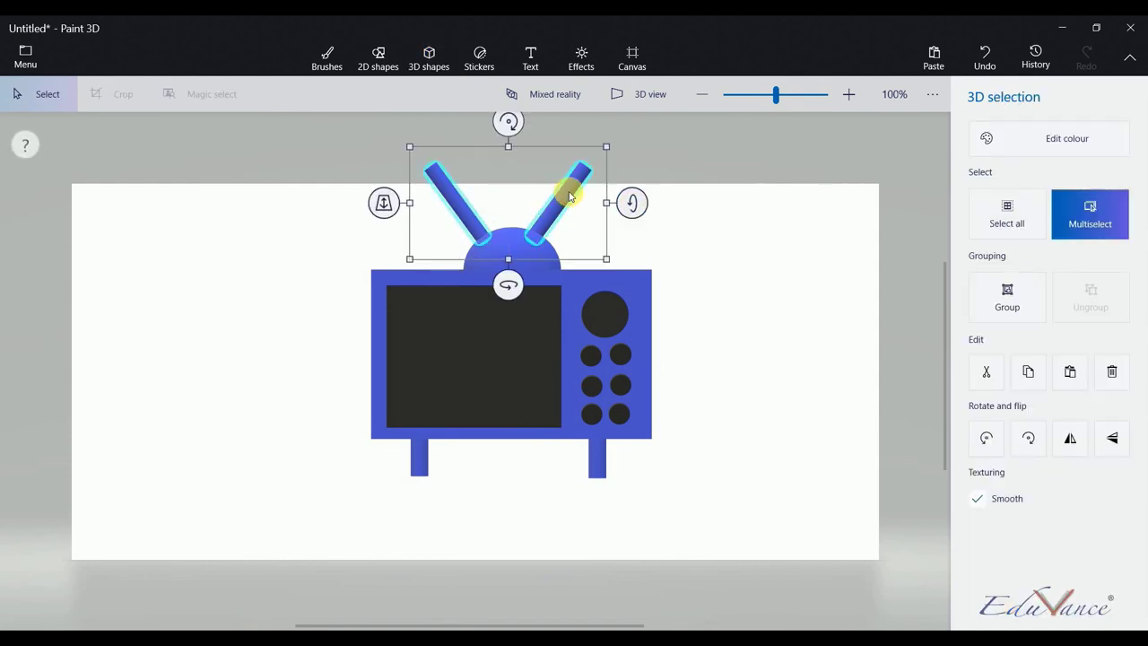
left_click(419, 448)
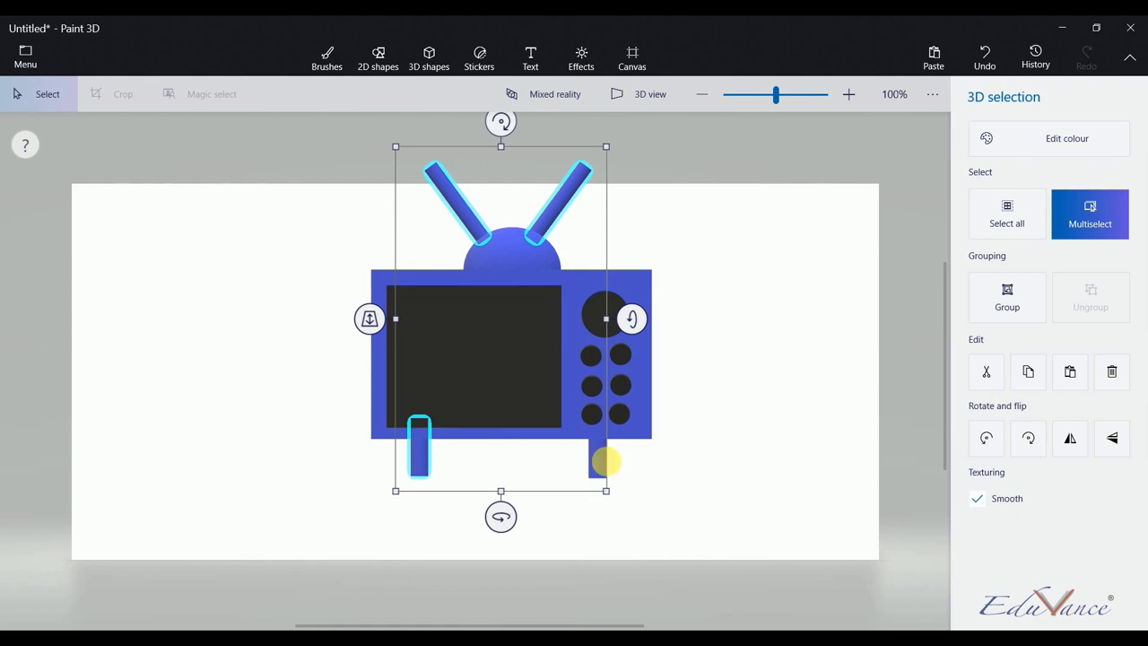
left_click(601, 457)
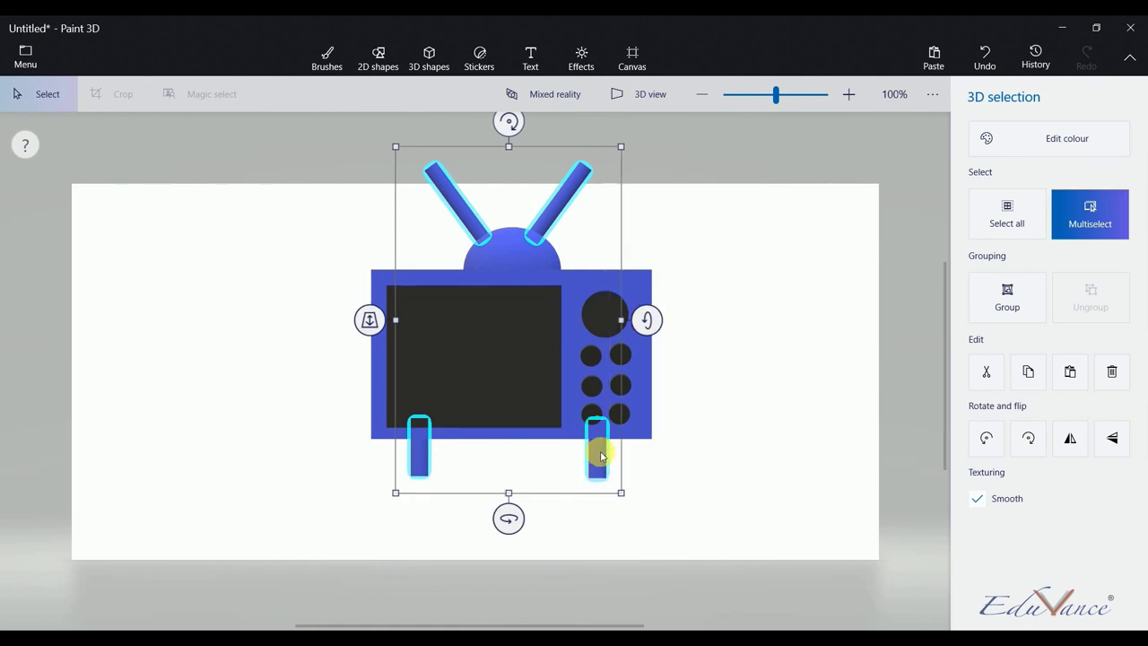
left_click(705, 226)
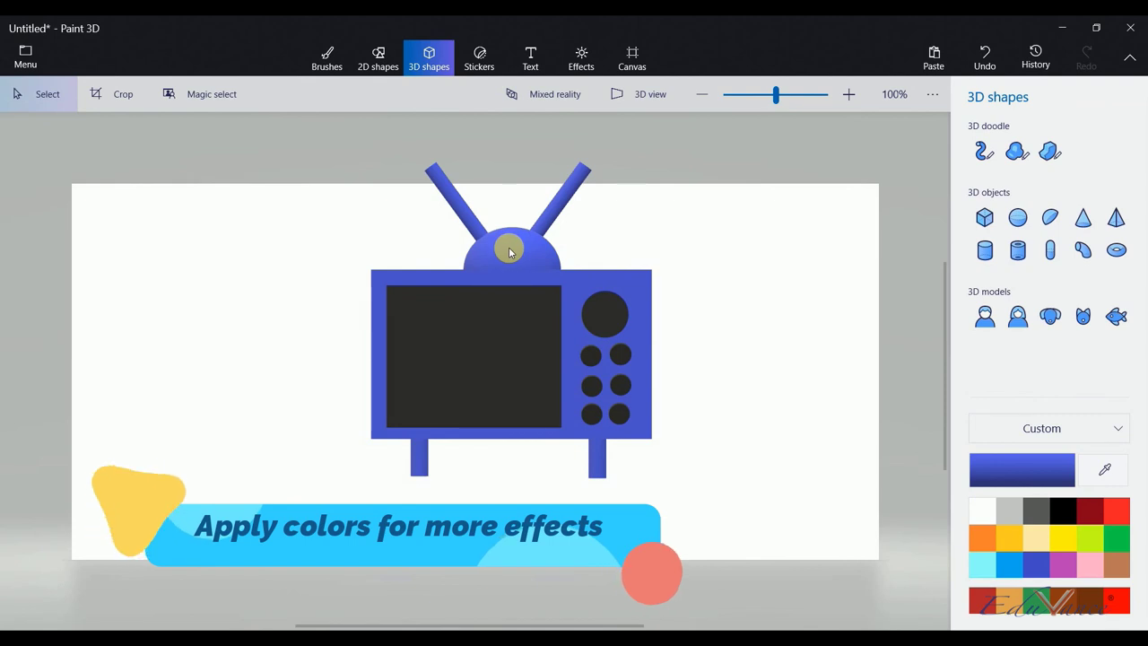
Colour both legs and the dome dark grey.
left_click(416, 460)
left_click(600, 467)
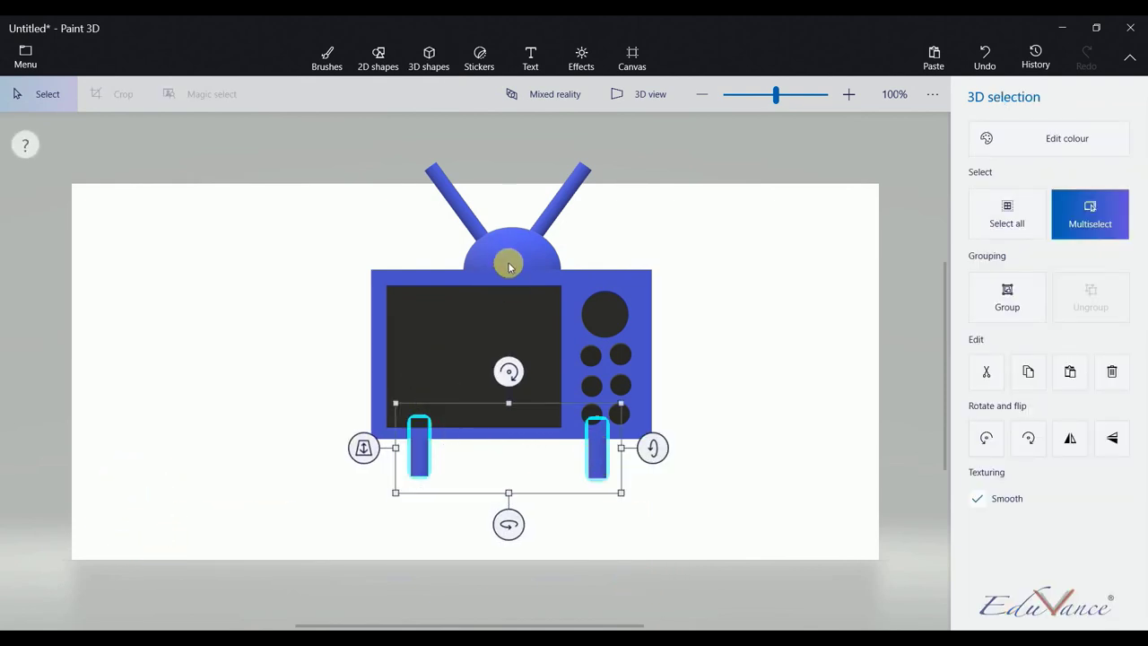
left_click(506, 258)
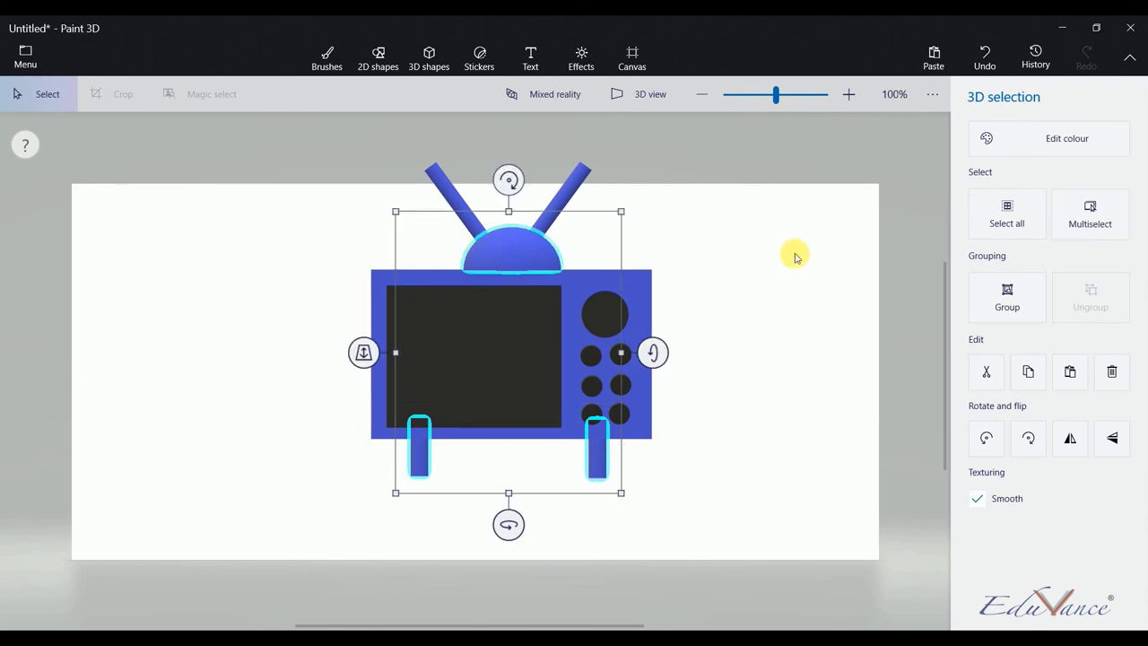
left_click(1057, 135)
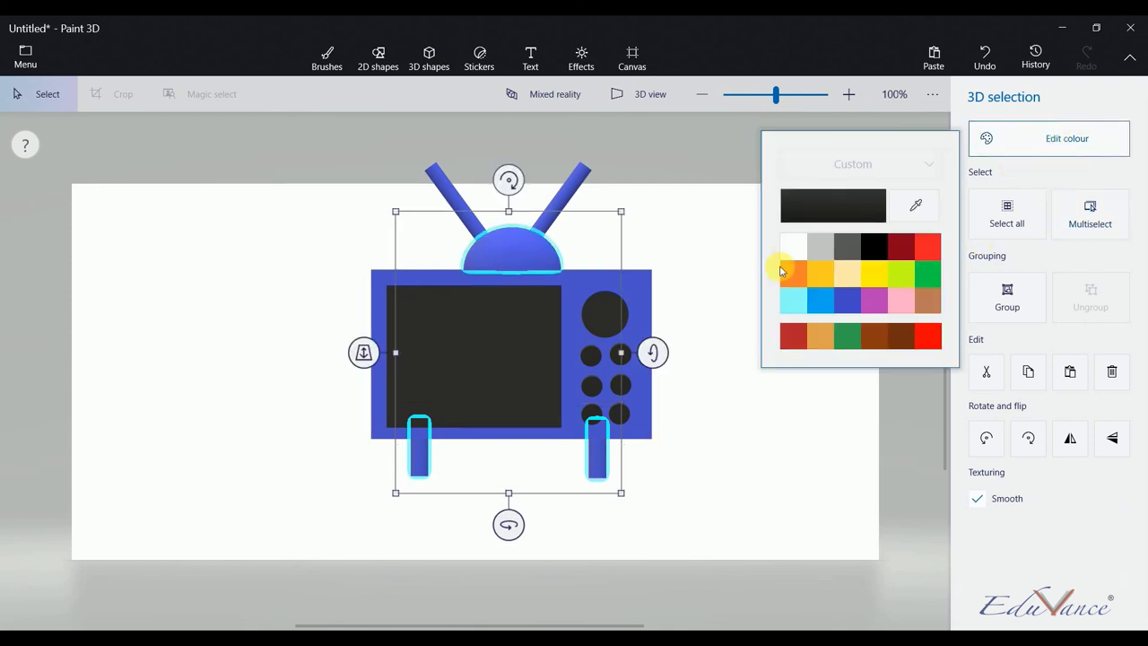
left_click(847, 247)
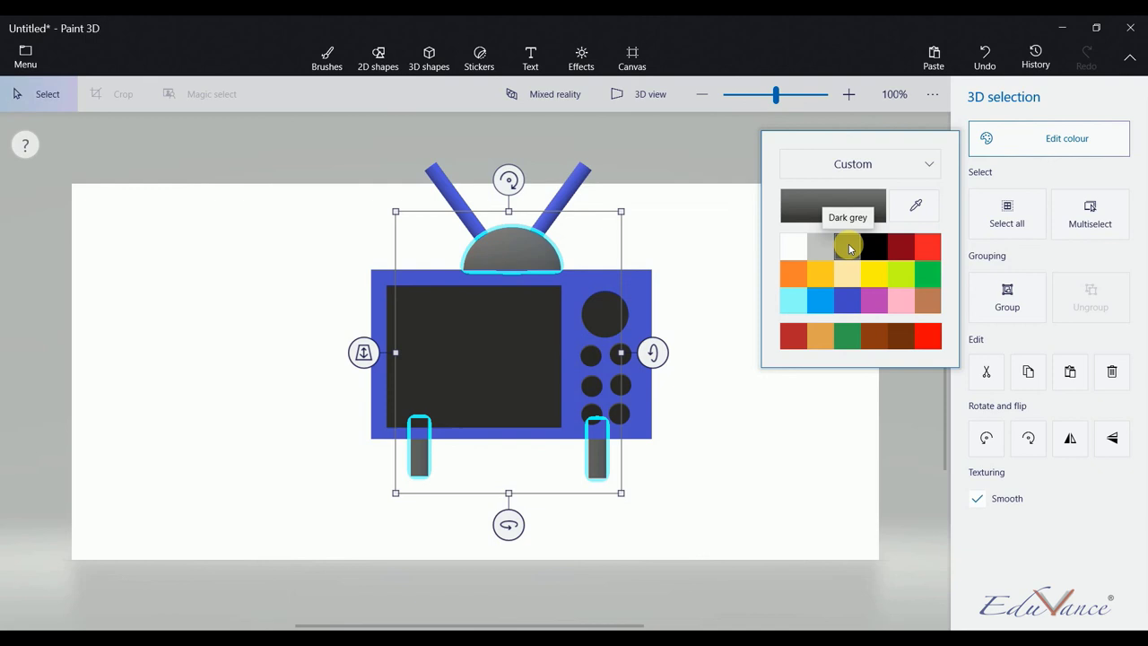
left_click(707, 260)
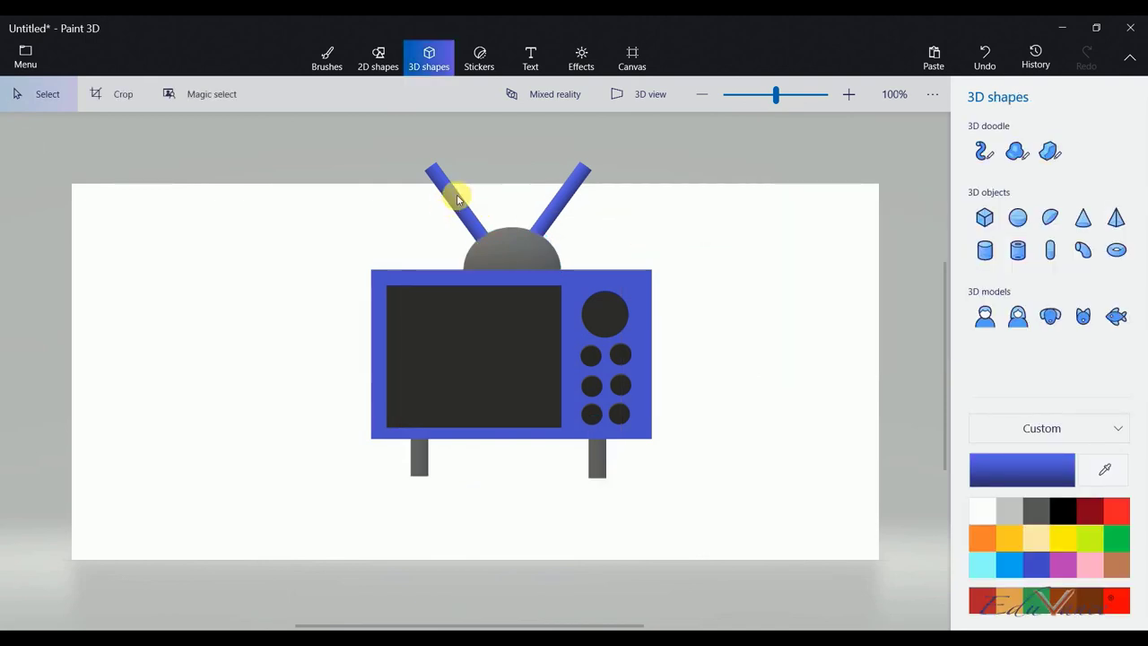
Recolour the dome on top black.
left_click(506, 247)
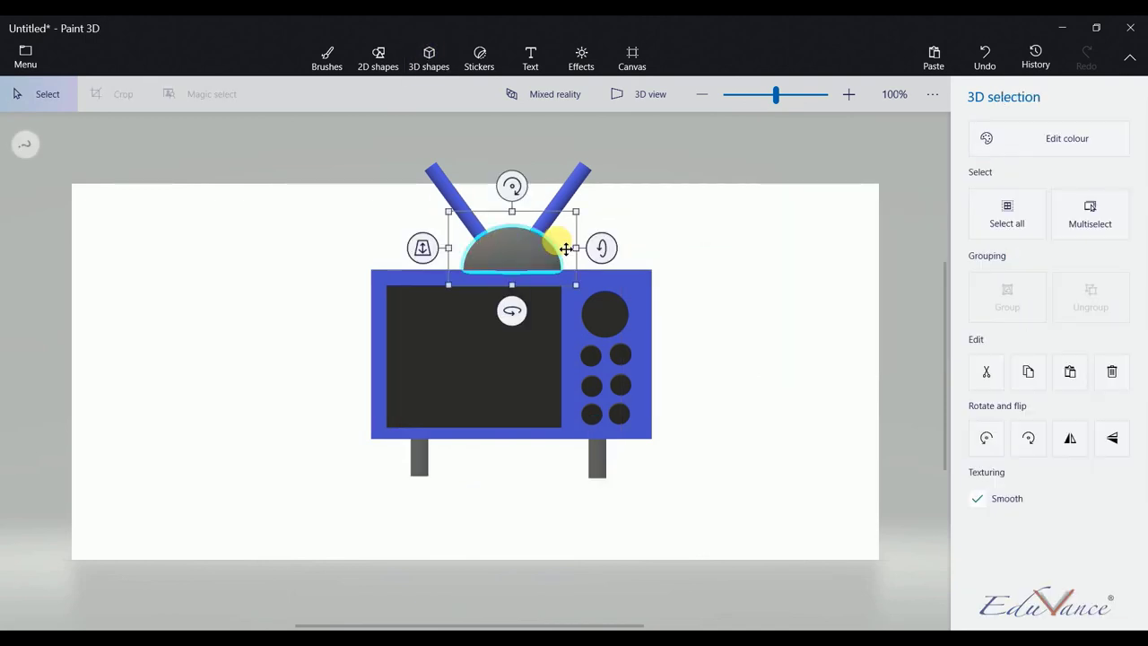
left_click(978, 139)
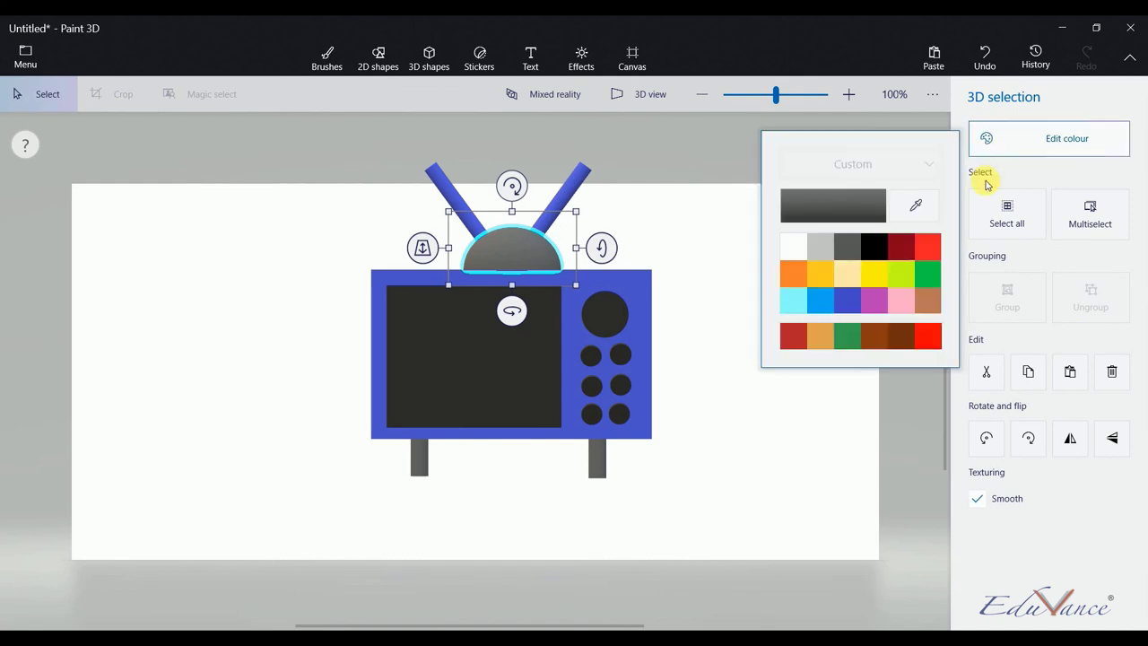
left_click(878, 248)
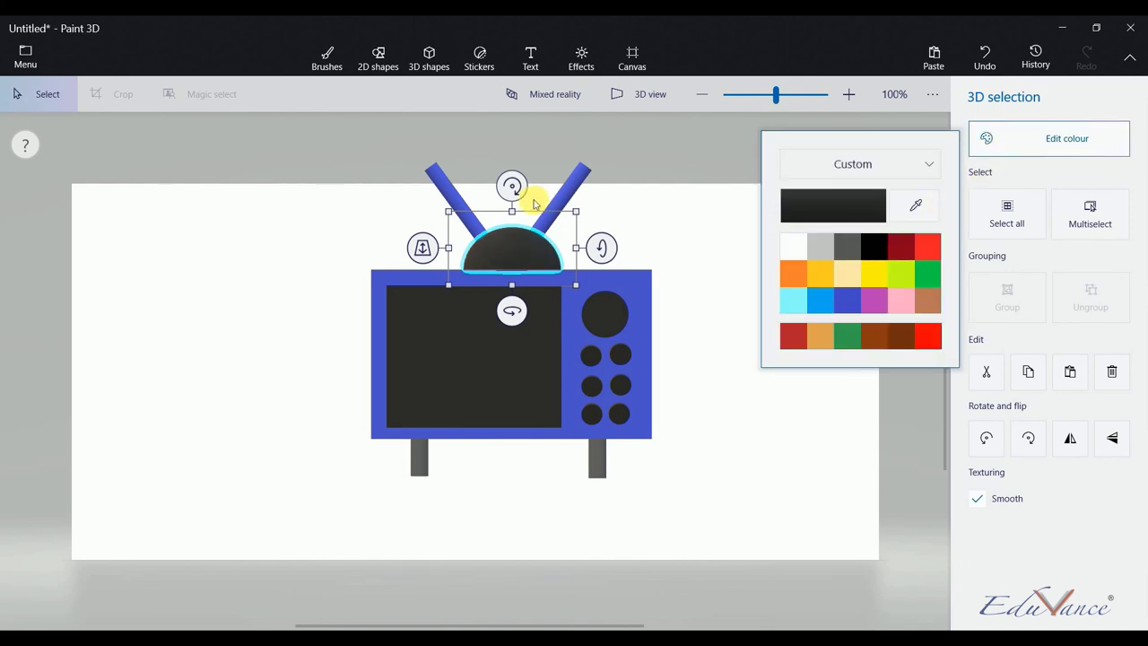
left_click(659, 141)
Colour both antennas and the TV body dark grey.
left_click(441, 186)
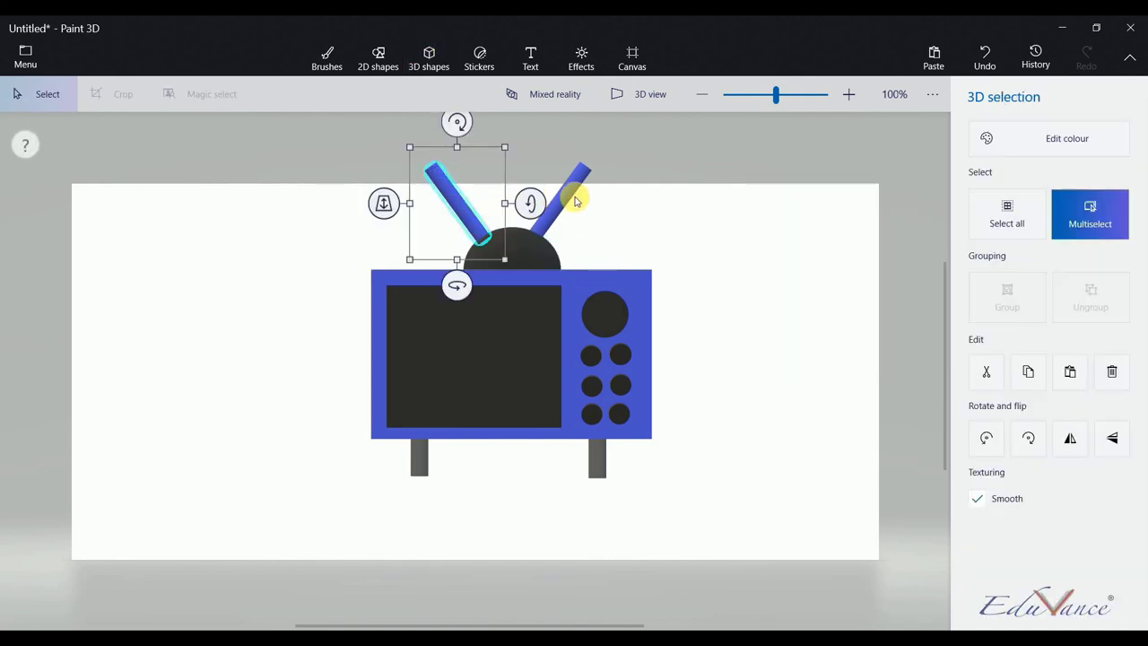
left_click(563, 201)
left_click(576, 302)
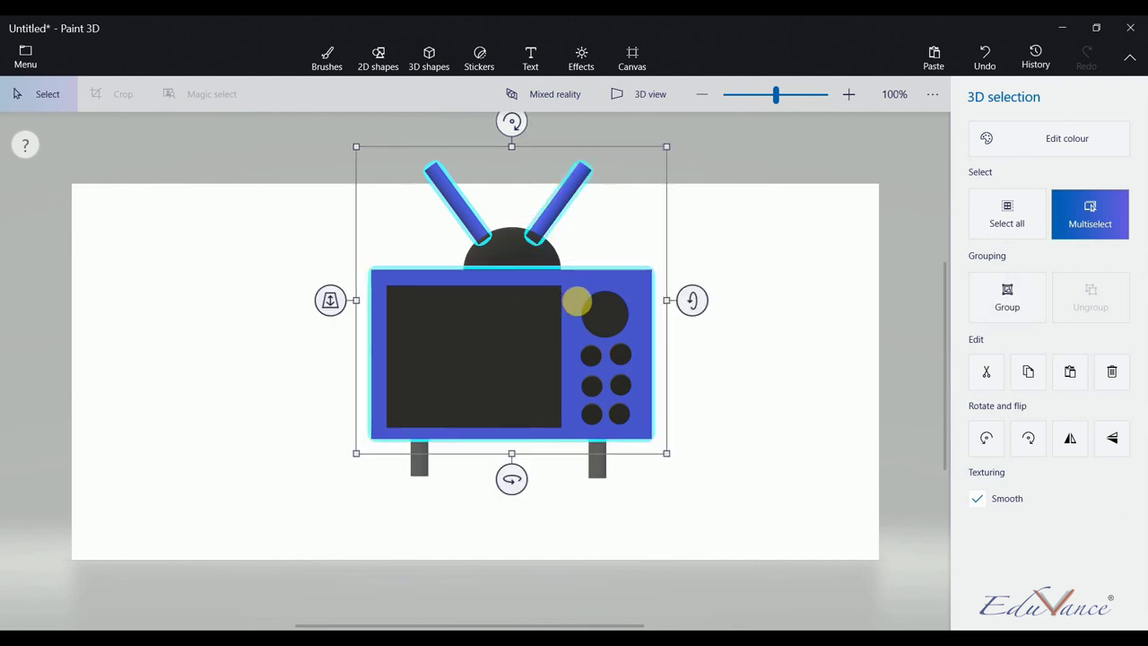
left_click(1036, 139)
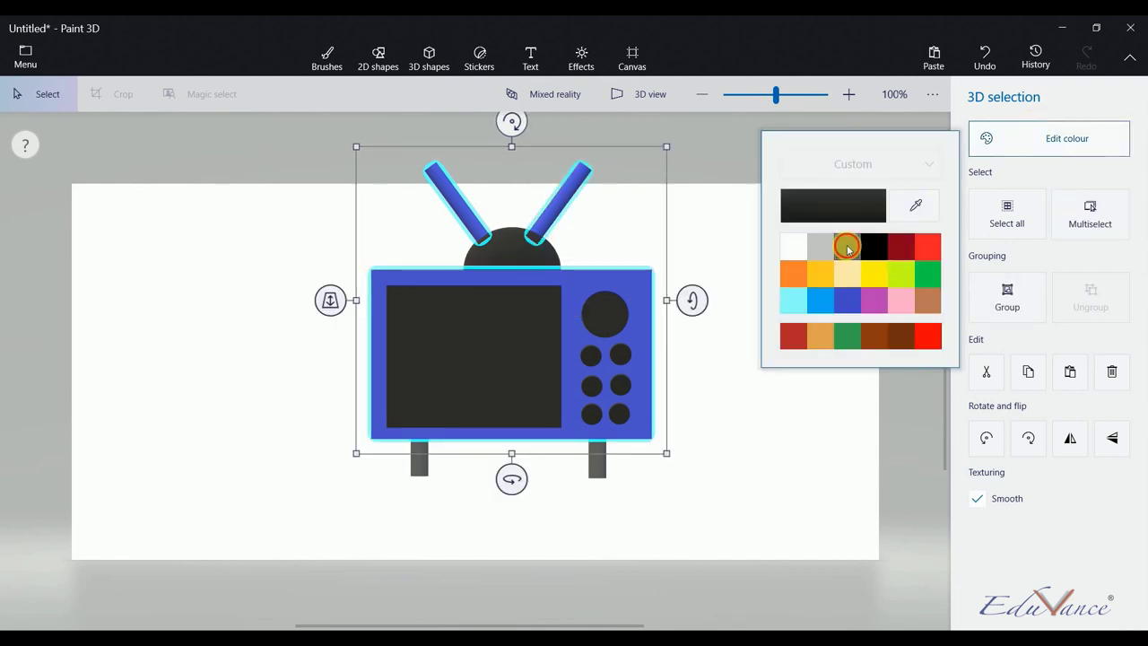
left_click(848, 249)
left_click(707, 275)
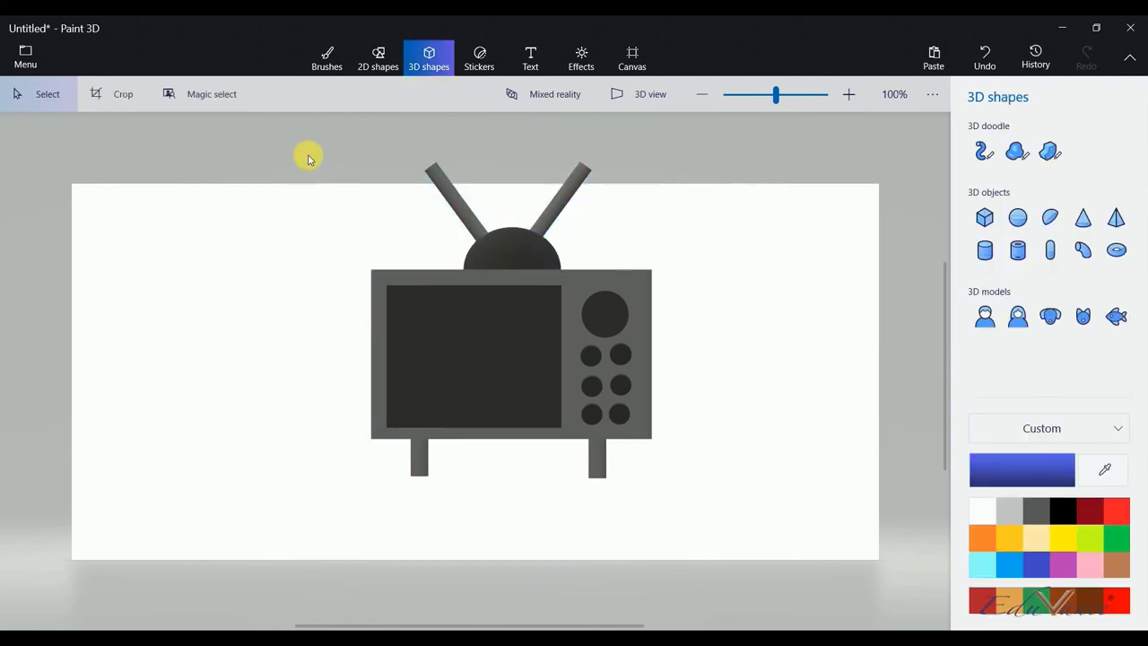
Select every TV part and group them into a single object.
left_click_drag(308, 158, 784, 513)
mouse_move(369, 155)
left_mouse_down()
mouse_move(652, 357)
mouse_move(715, 504)
left_mouse_up()
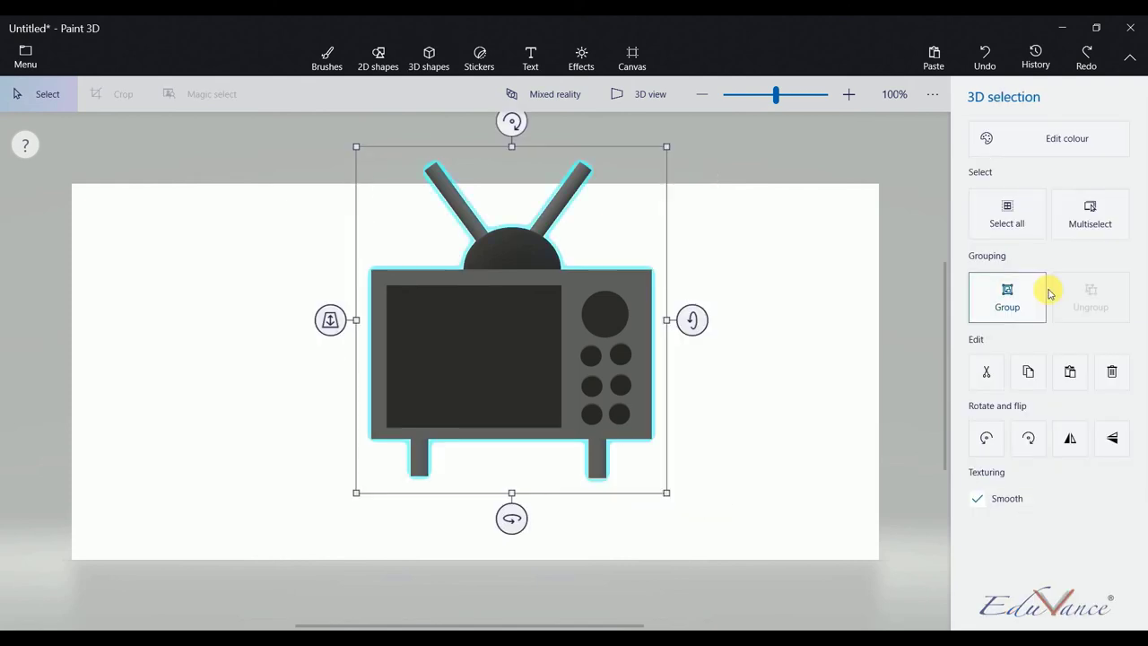
left_click(1020, 232)
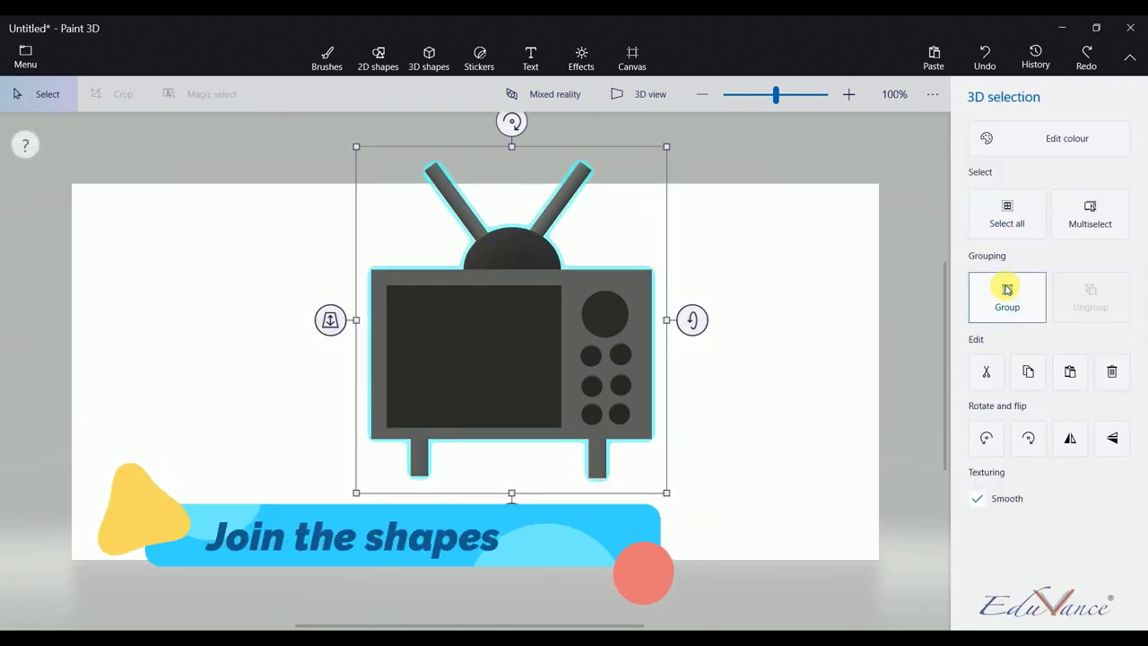
left_click(1007, 289)
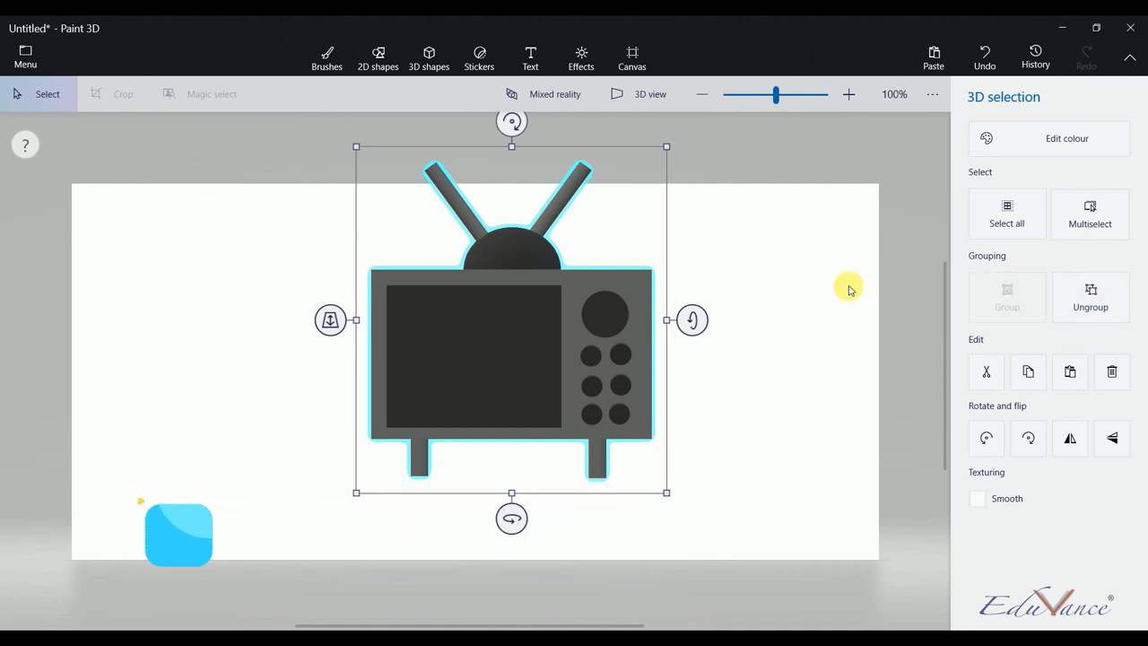
Scale the grouped TV down and shift it slightly lower and to the right.
left_click(600, 455)
left_click_drag(661, 496, 577, 402)
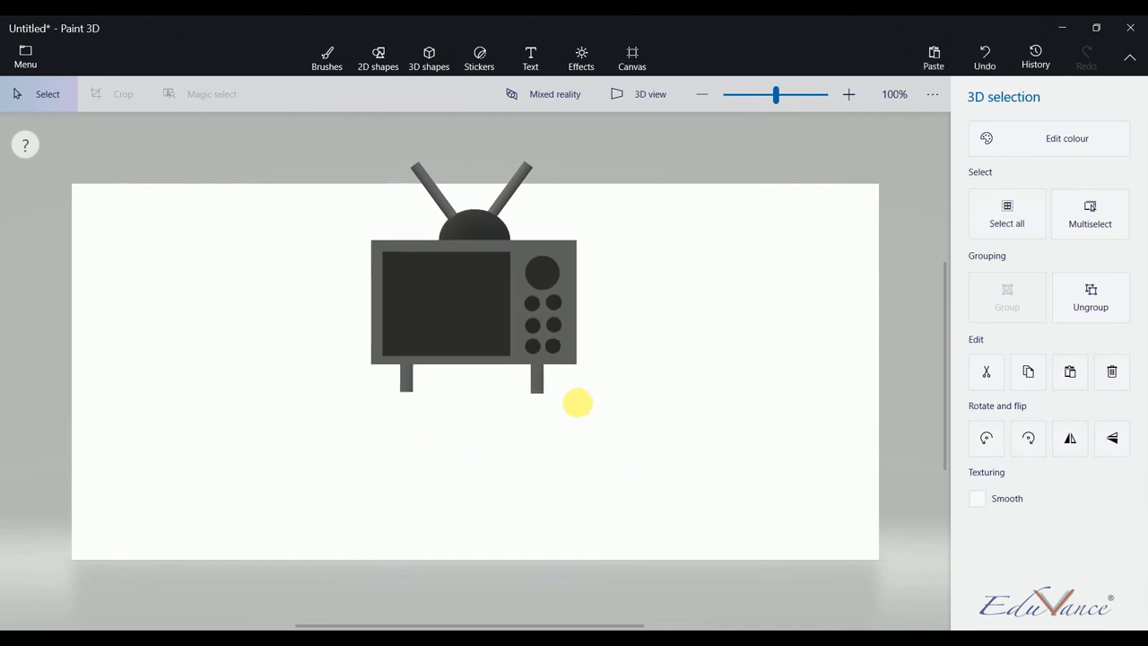
left_click_drag(526, 313, 559, 385)
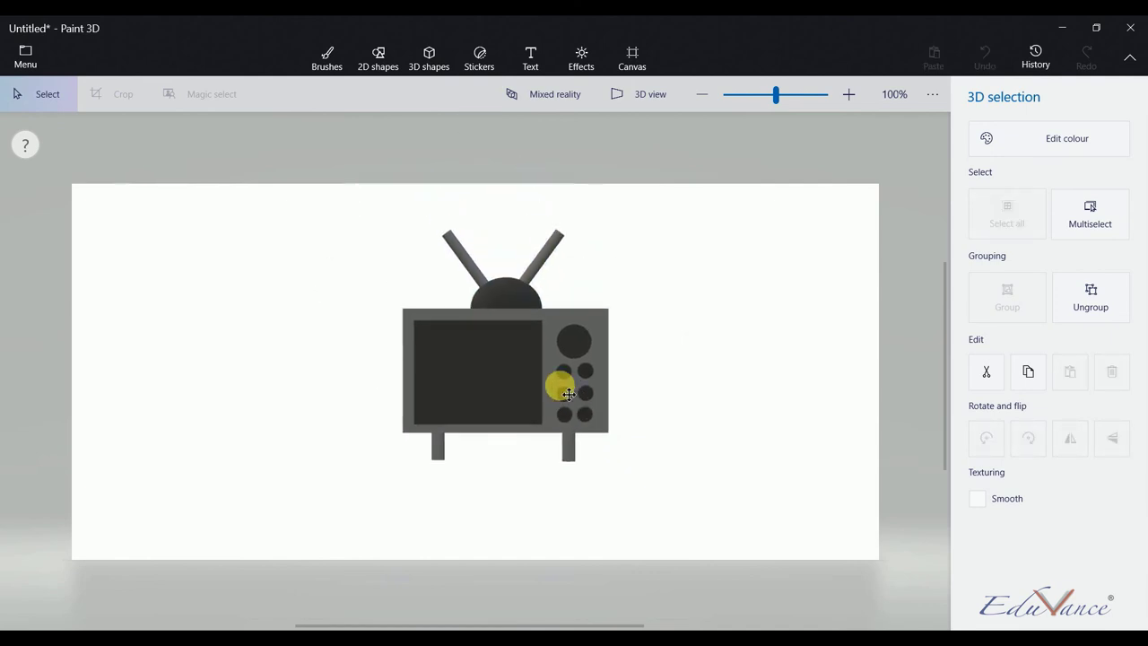
left_click(689, 387)
left_click(642, 95)
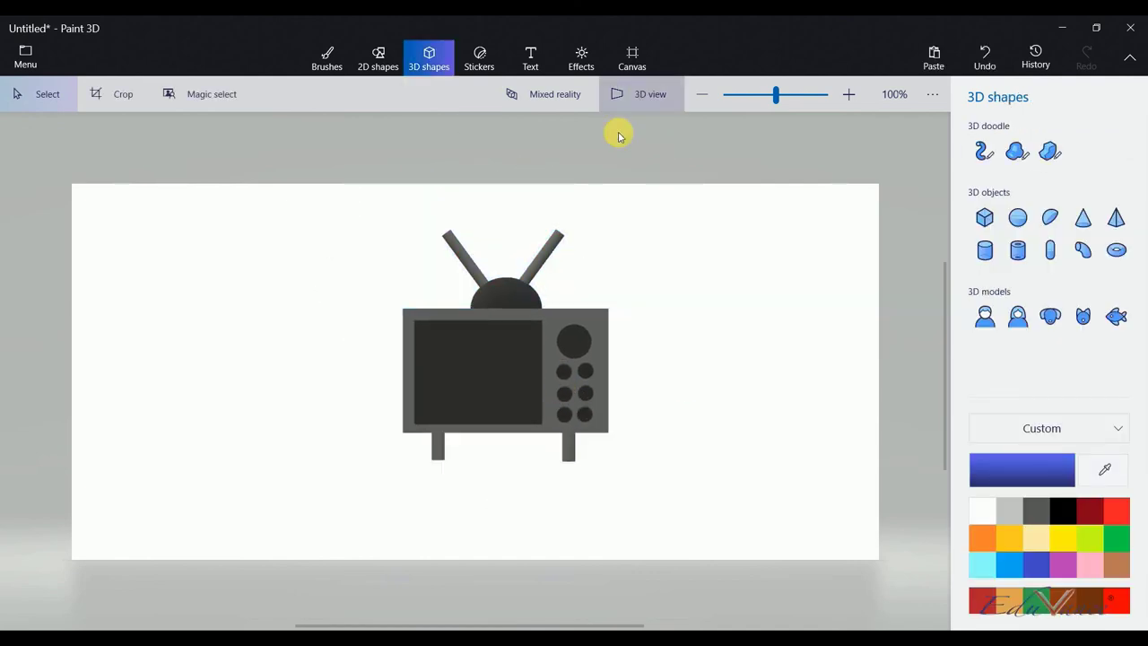
mouse_move(682, 369)
left_mouse_down()
mouse_move(551, 441)
mouse_move(497, 379)
mouse_move(543, 361)
mouse_move(733, 349)
mouse_move(897, 308)
left_mouse_up()
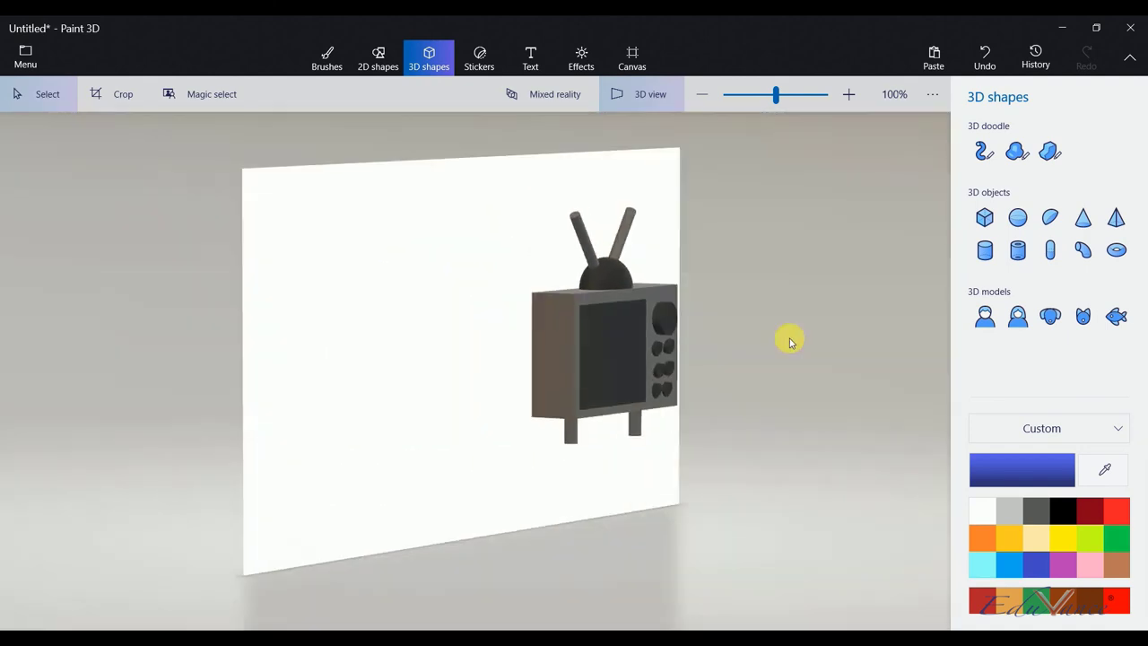
left_click_drag(789, 339, 717, 348)
left_click(617, 94)
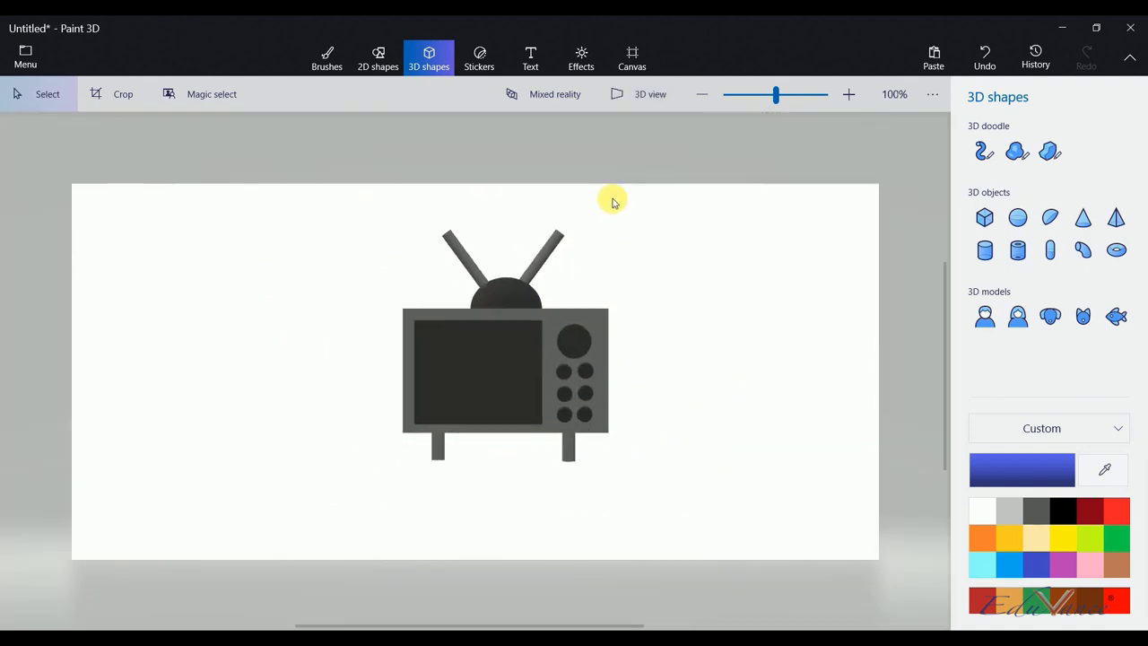